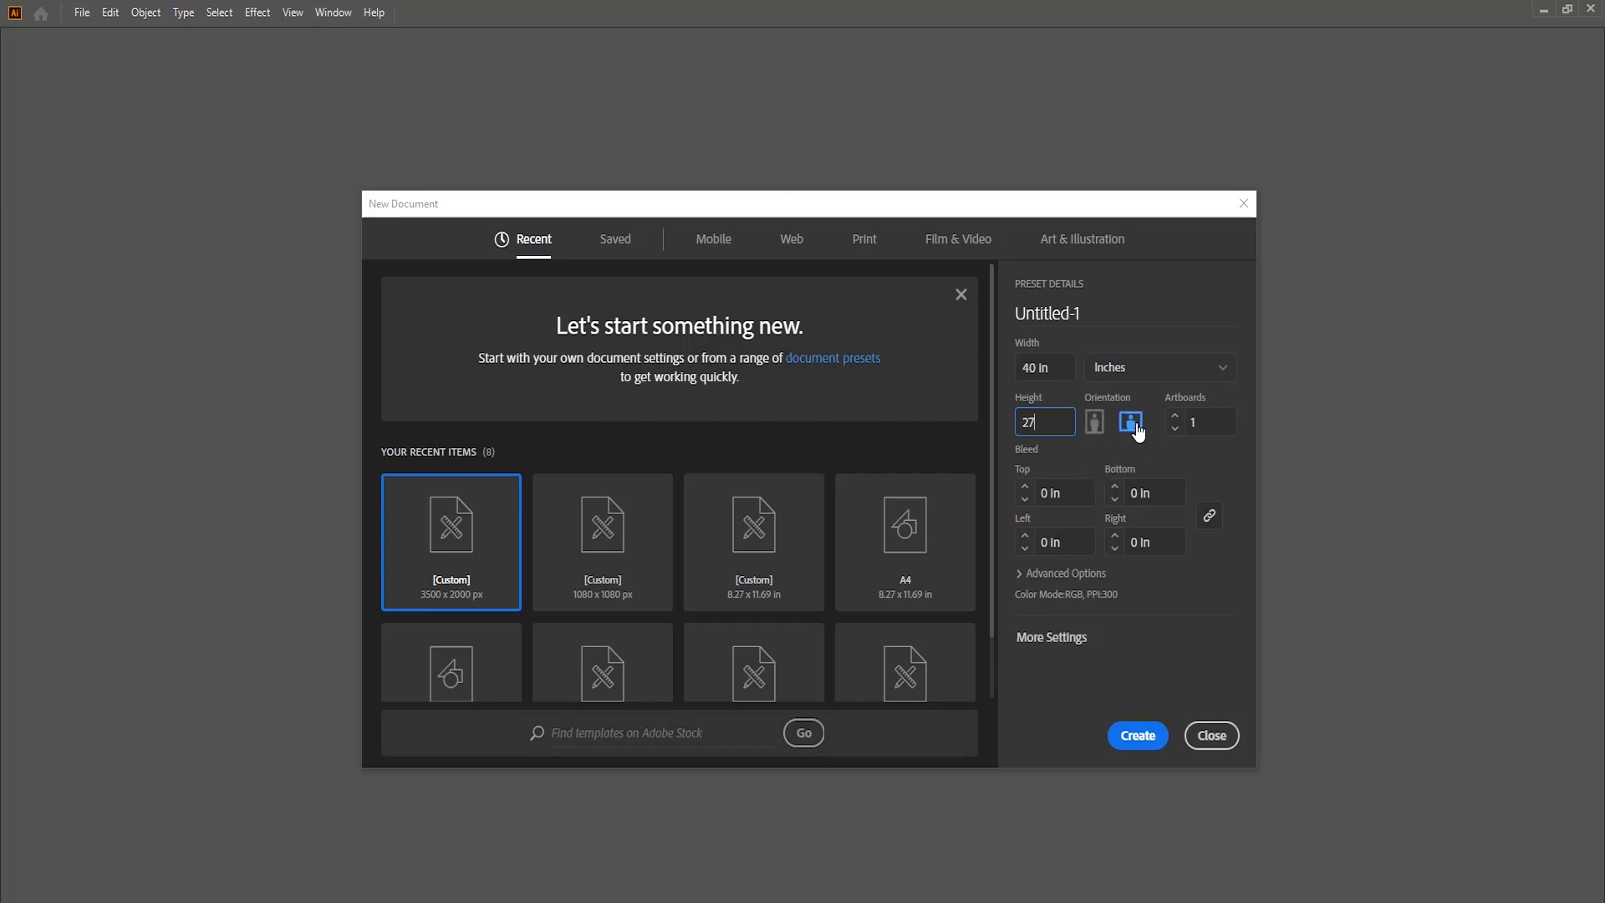
# Set the new document to CMYK Color with Screen (72 ppi) raster effects and create it.
pyautogui.click(1121, 573)
pyautogui.scroll(-1, 1125, 559)
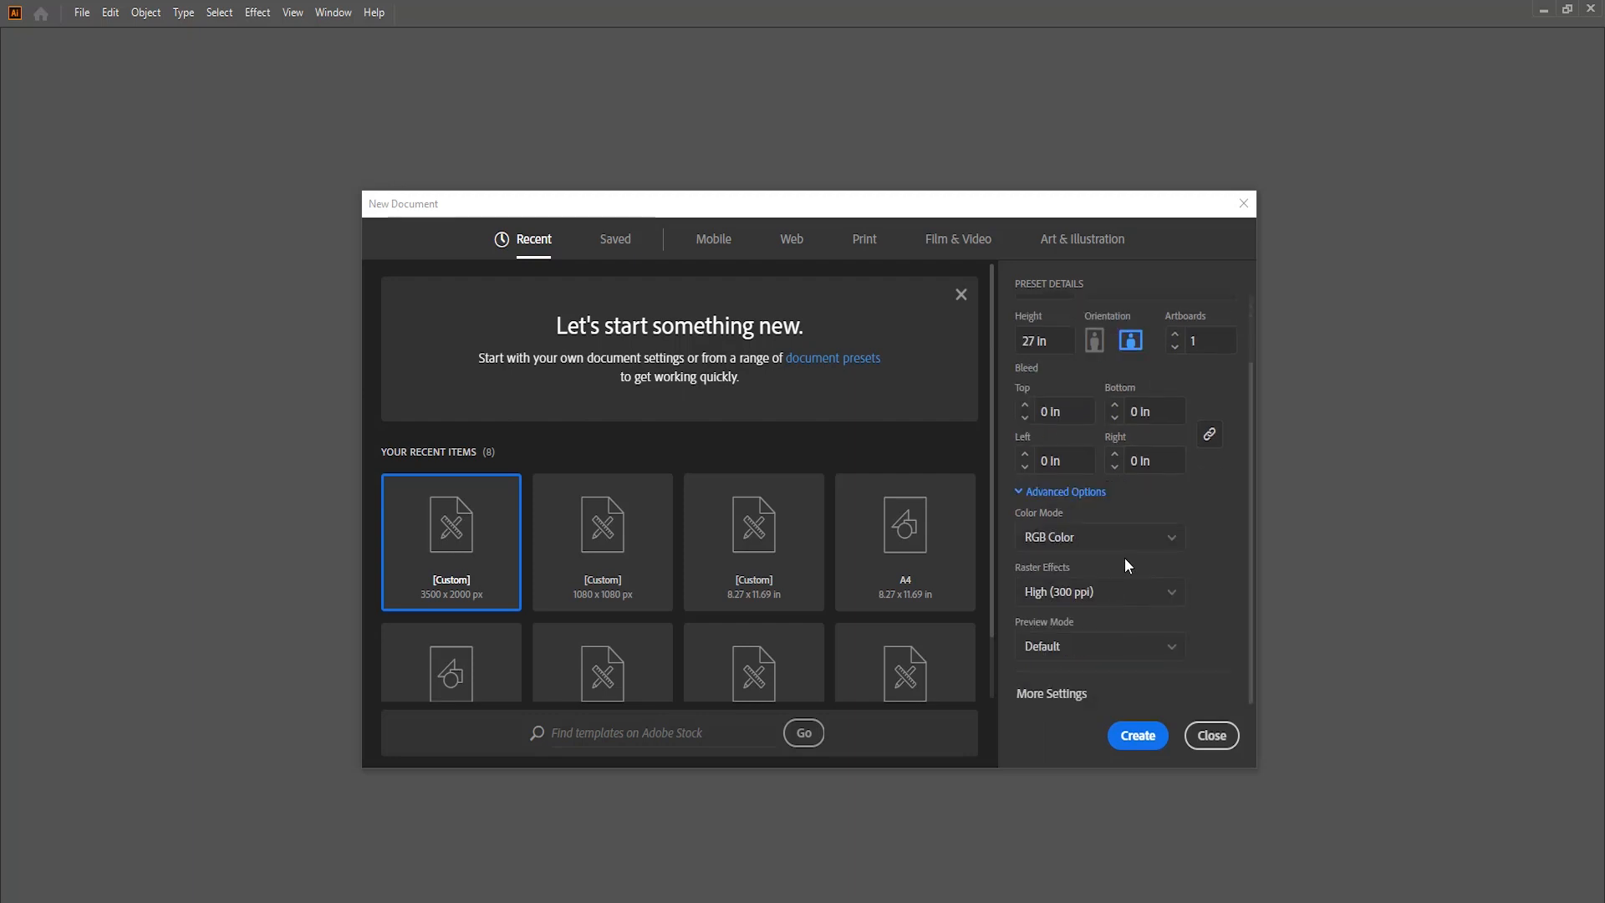
pyautogui.click(1128, 542)
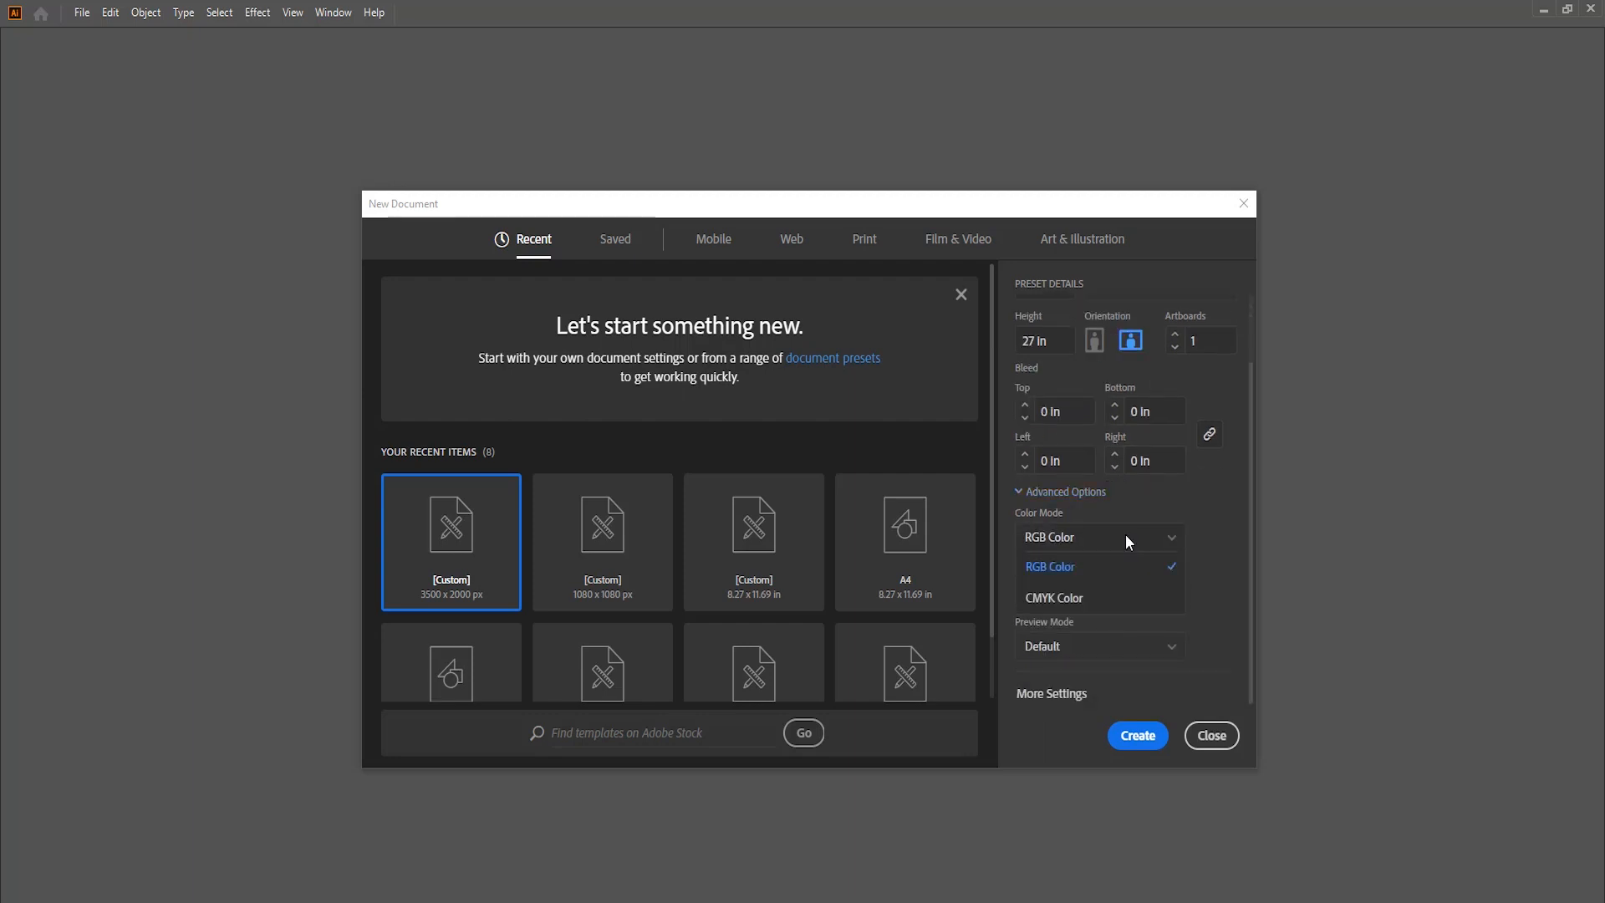
pyautogui.click(1108, 596)
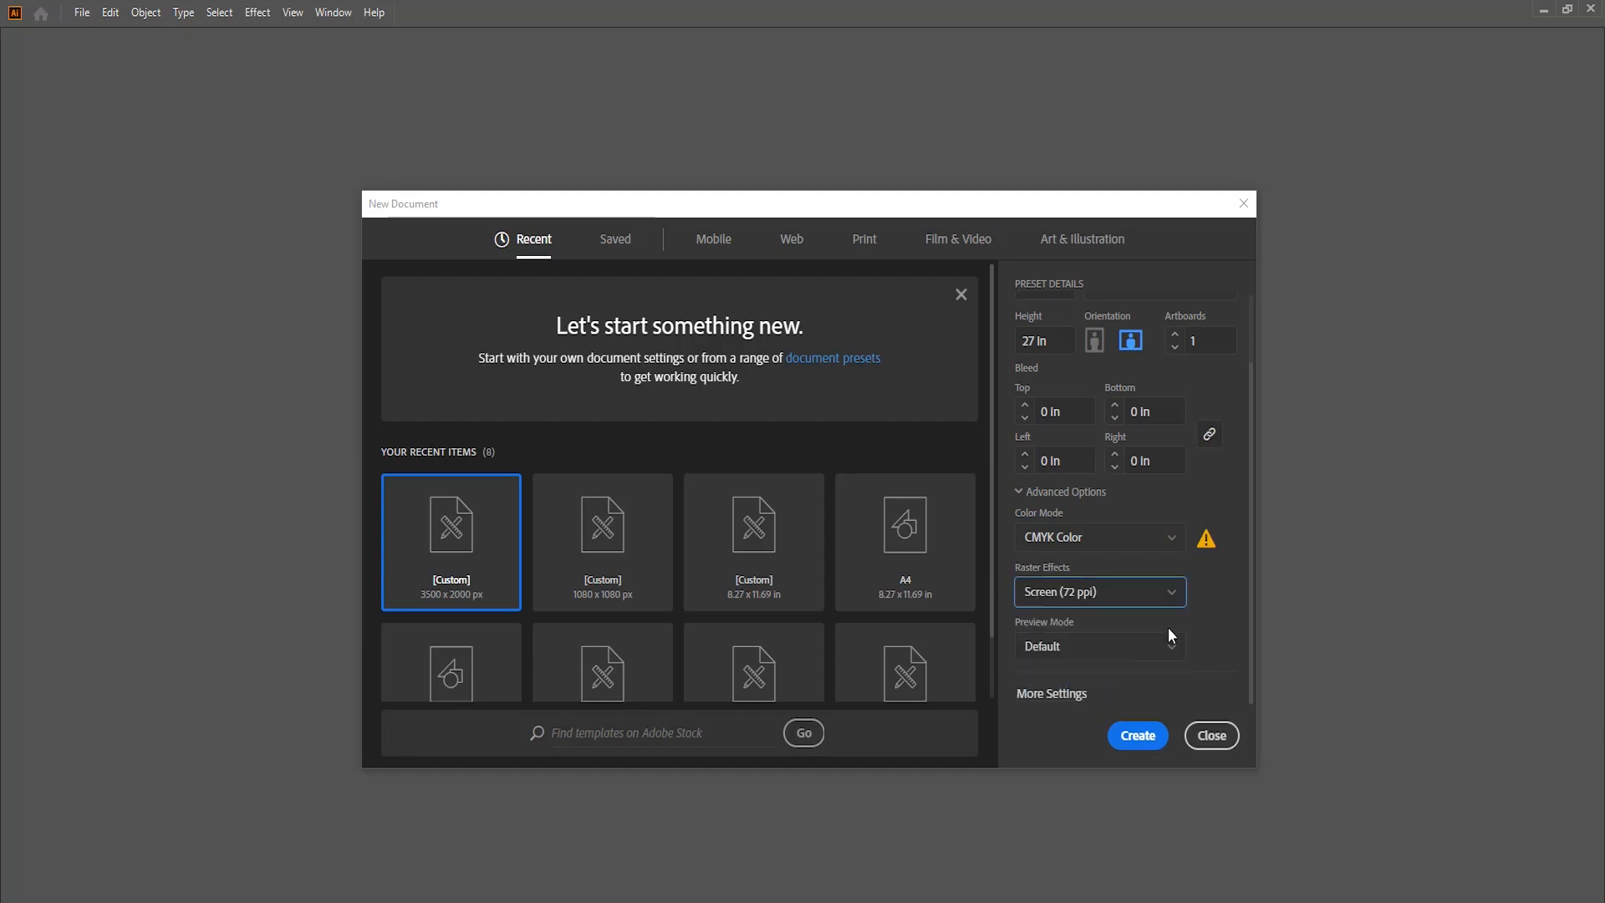
pyautogui.click(1144, 735)
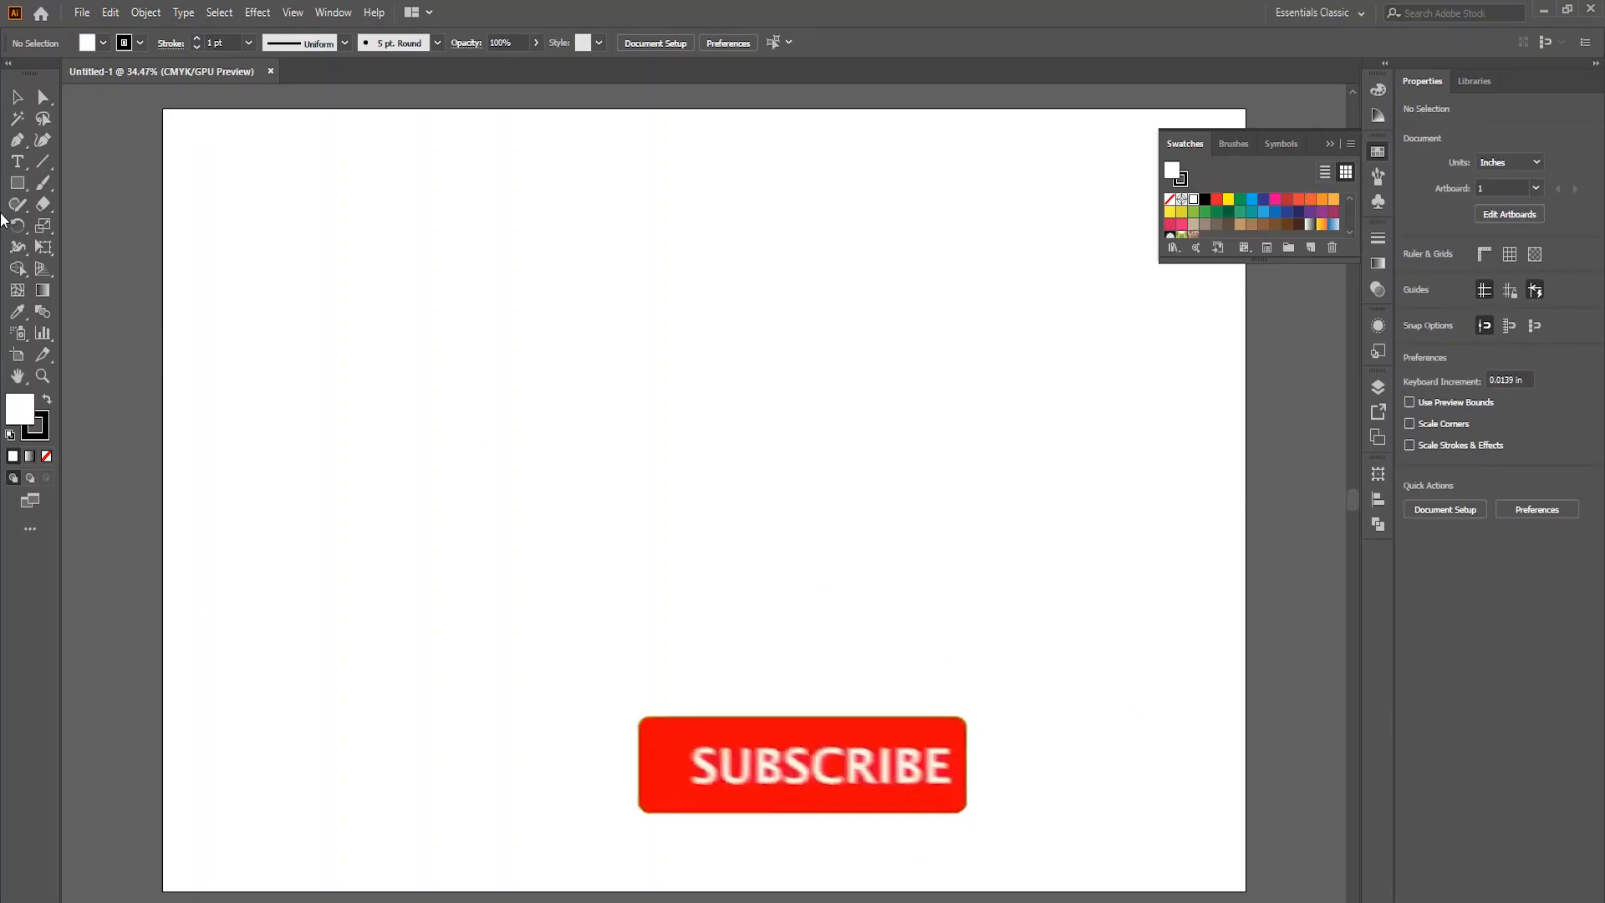
# Draw a 40 × 27 in rectangle covering the artboard and offset its path by -1.5 in with miter joins.
pyautogui.click(17, 182)
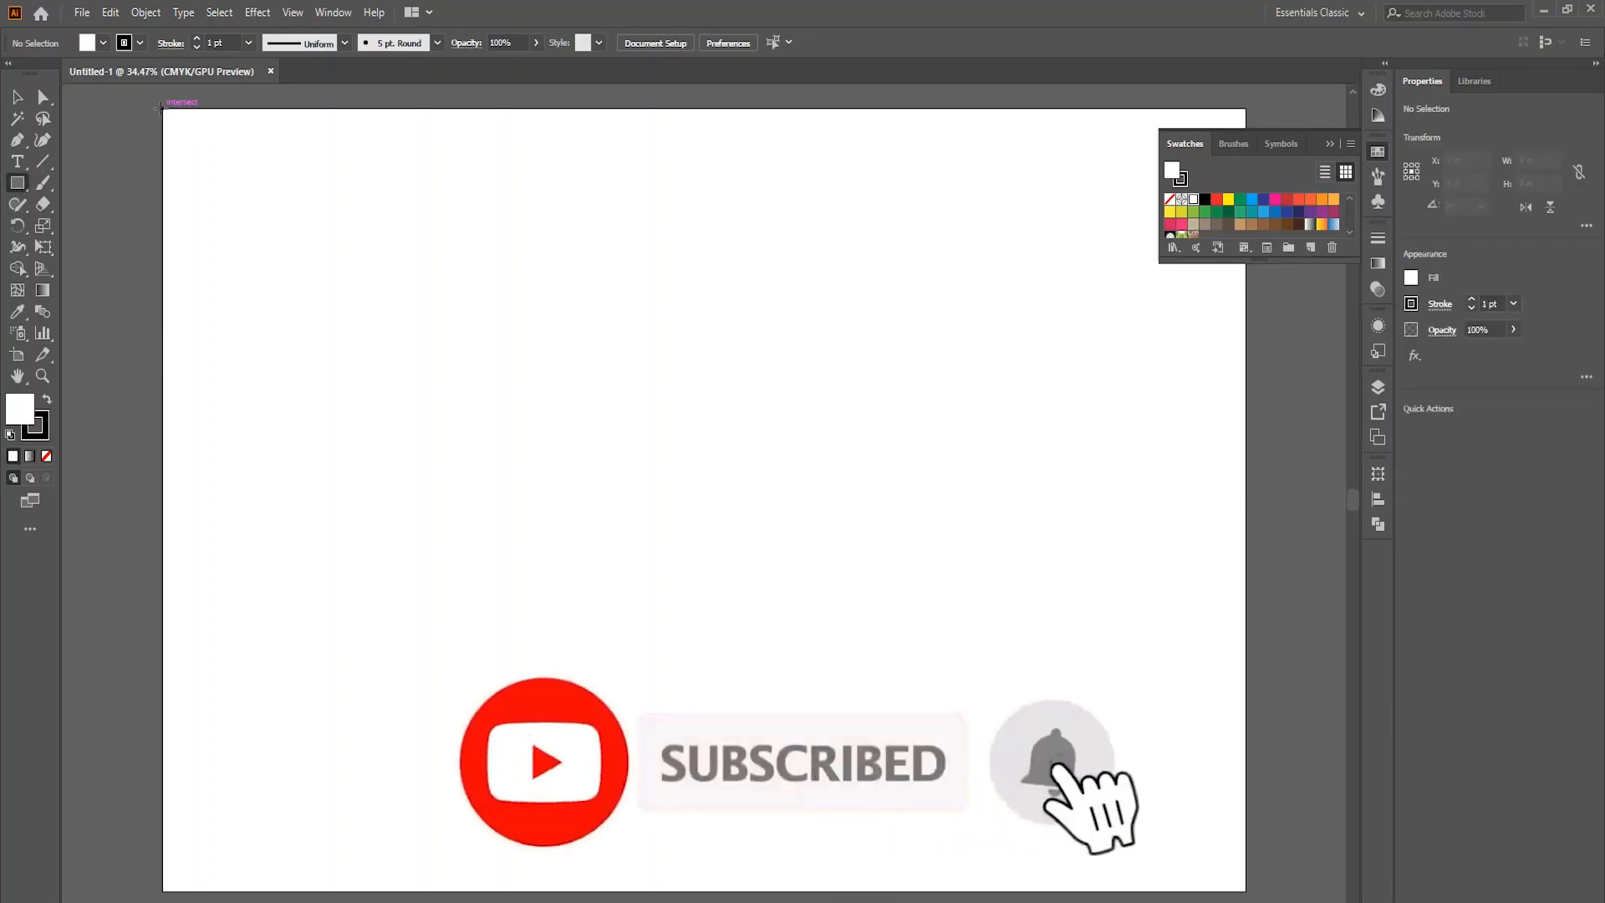
pyautogui.moveTo(163, 110); pyautogui.dragTo(1245, 890)
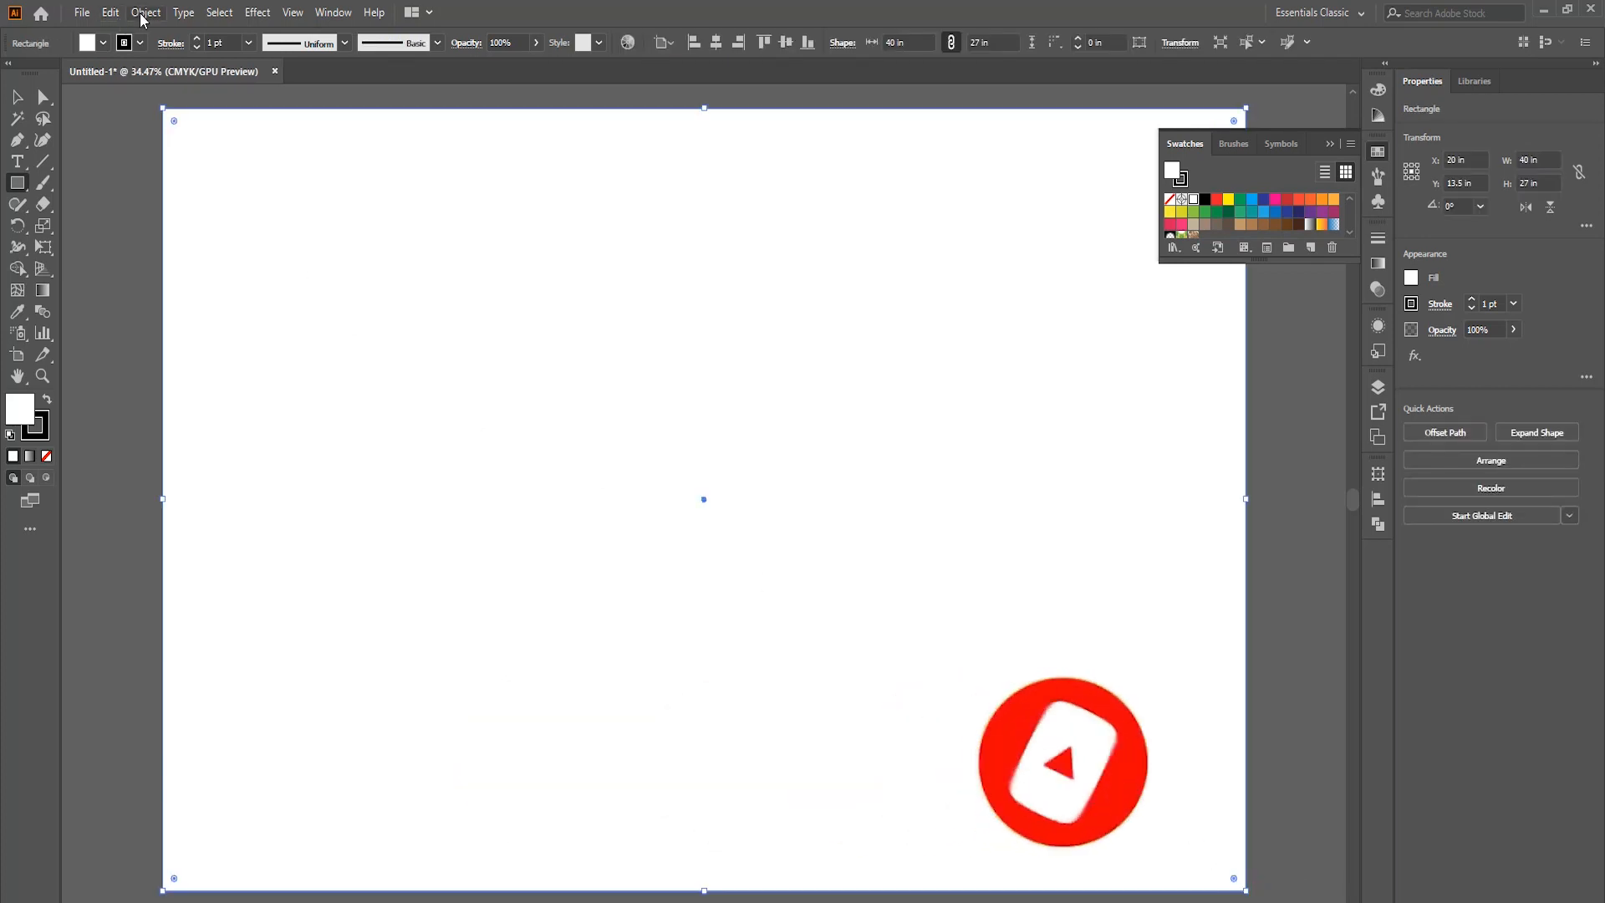
pyautogui.click(144, 14)
pyautogui.moveTo(234, 439)
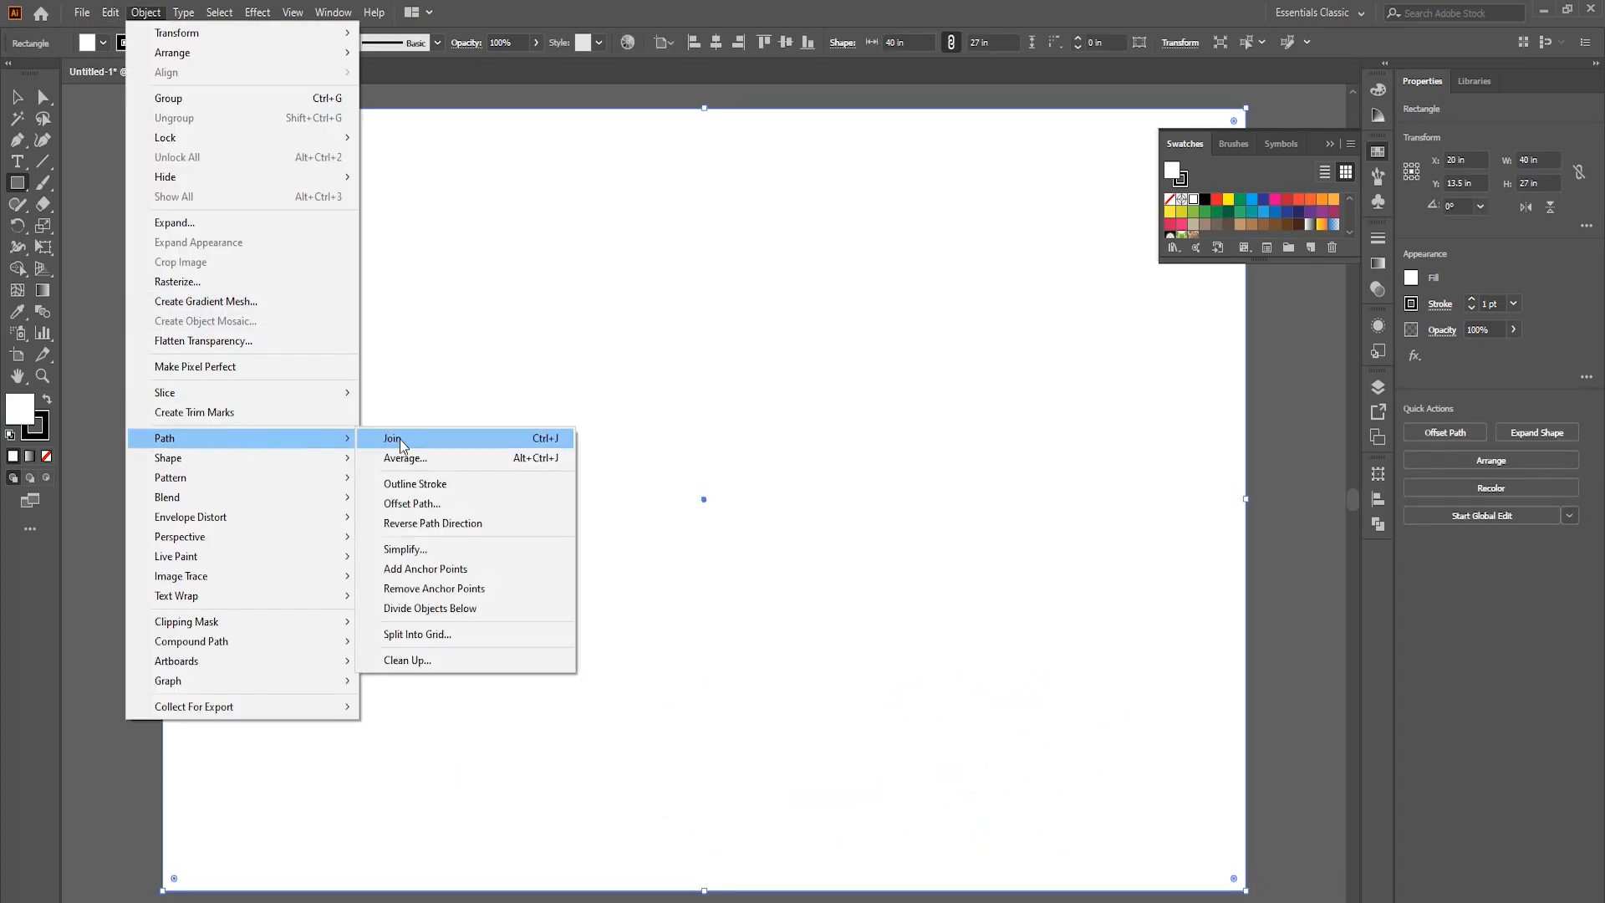
pyautogui.click(412, 503)
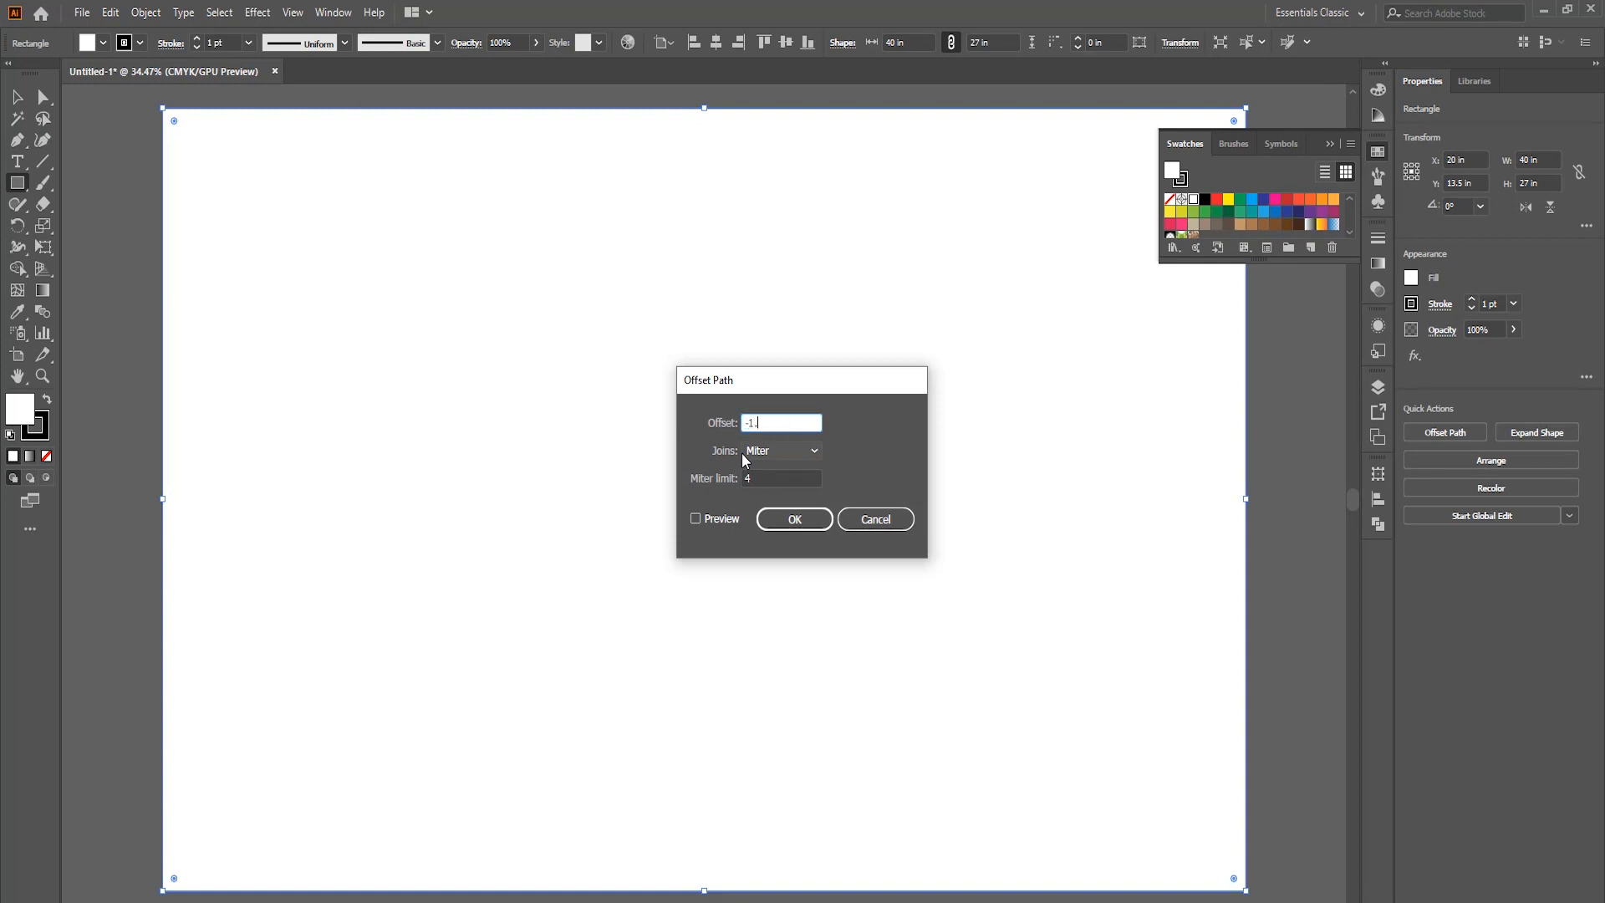
pyautogui.click(739, 520)
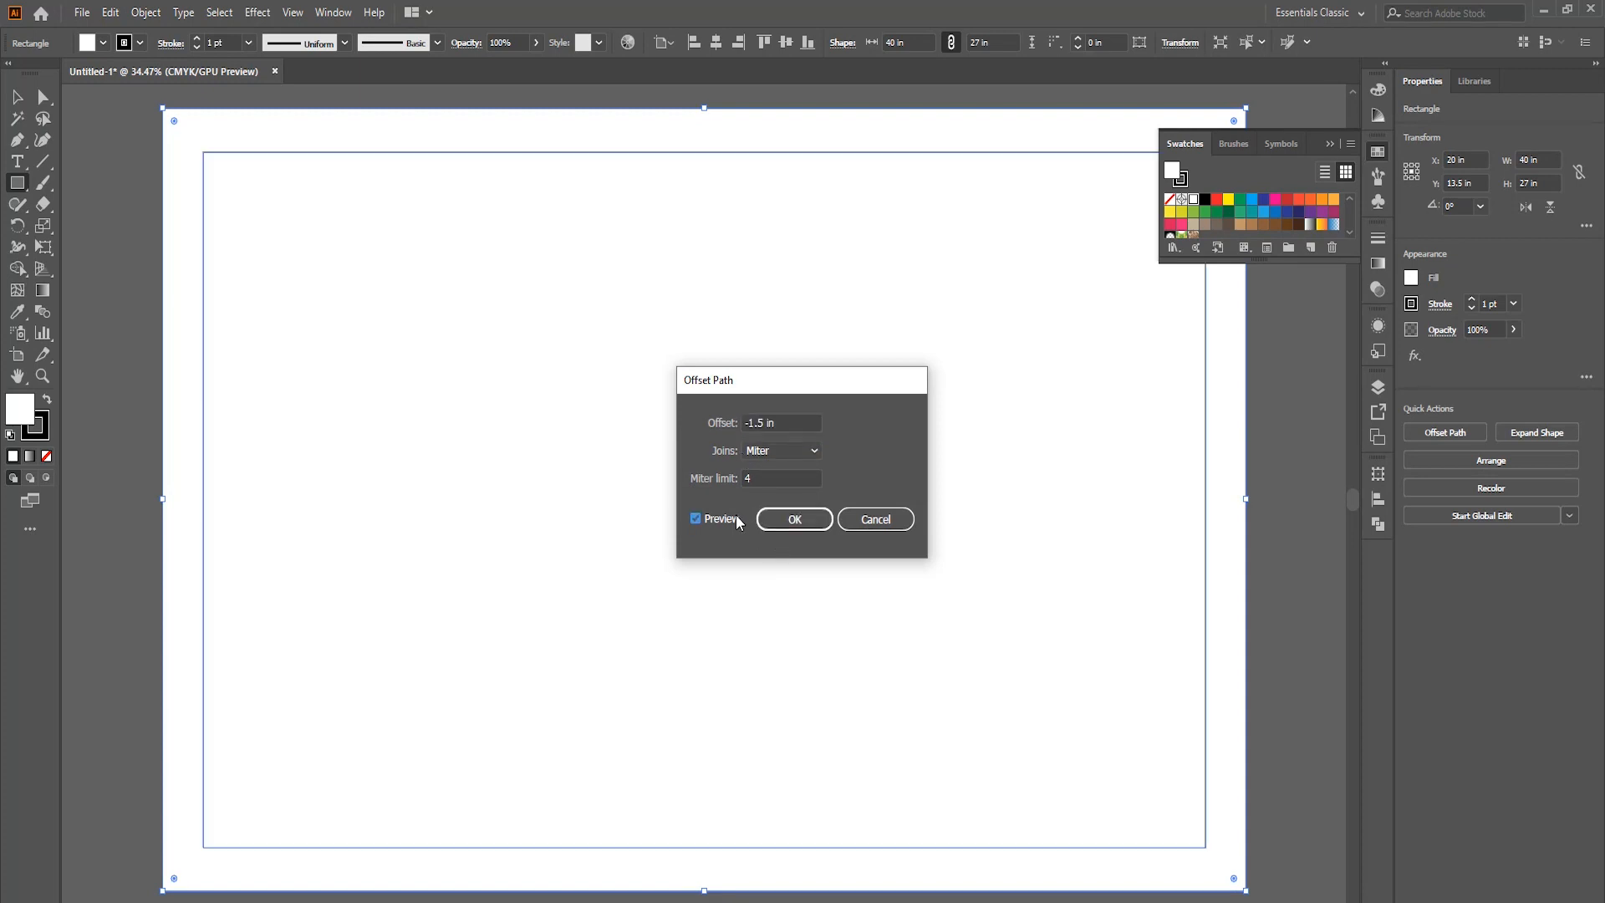
pyautogui.click(740, 520)
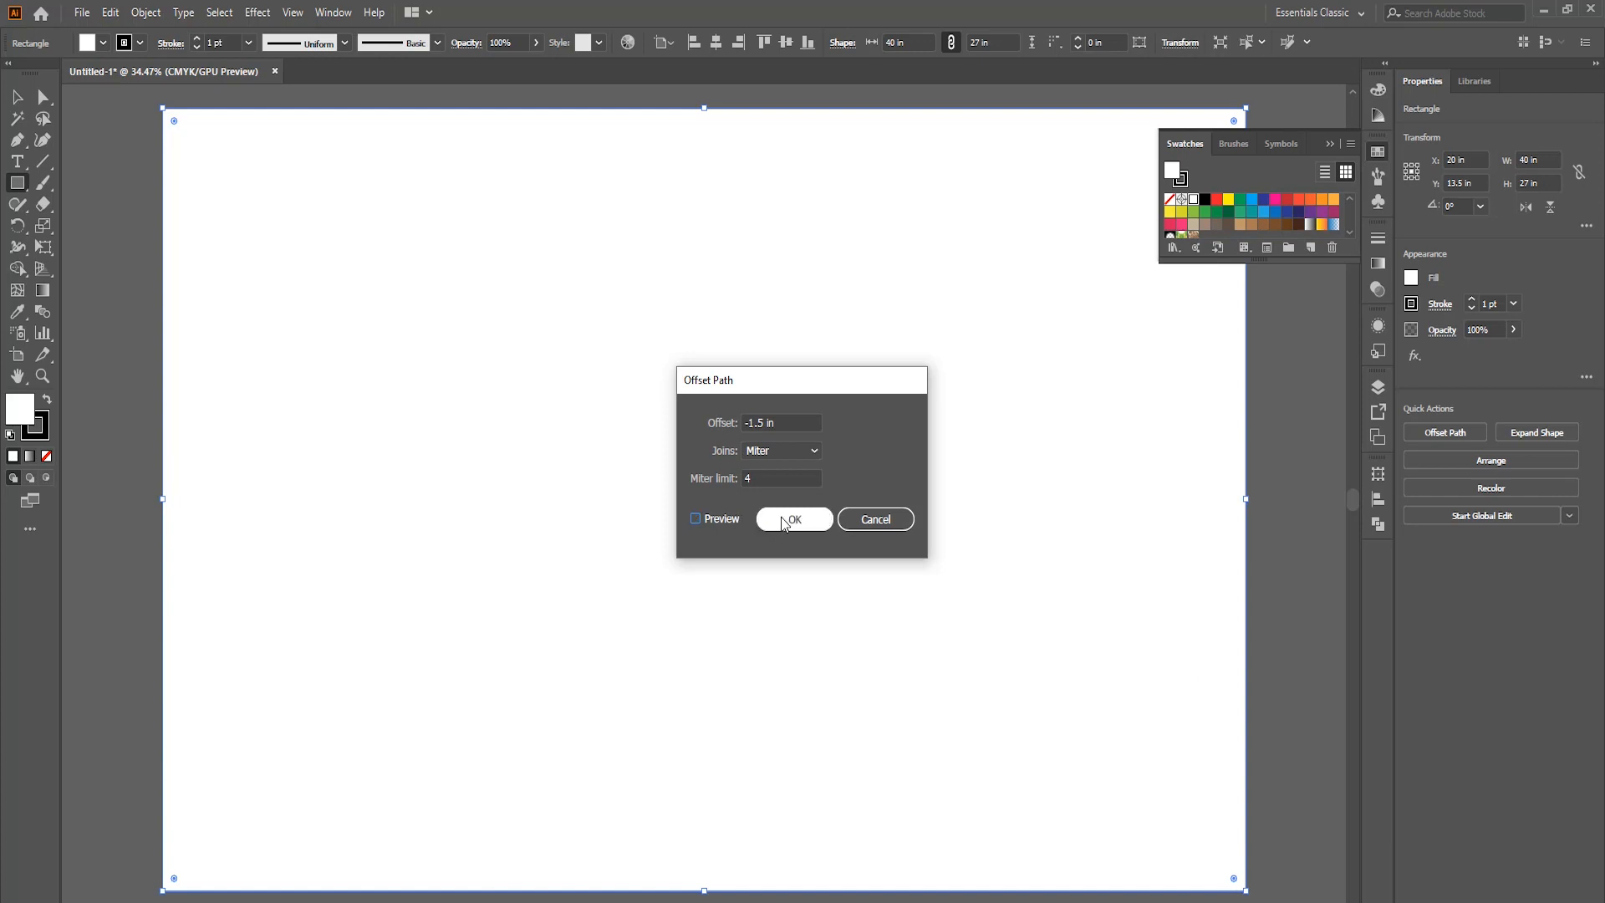
pyautogui.click(784, 522)
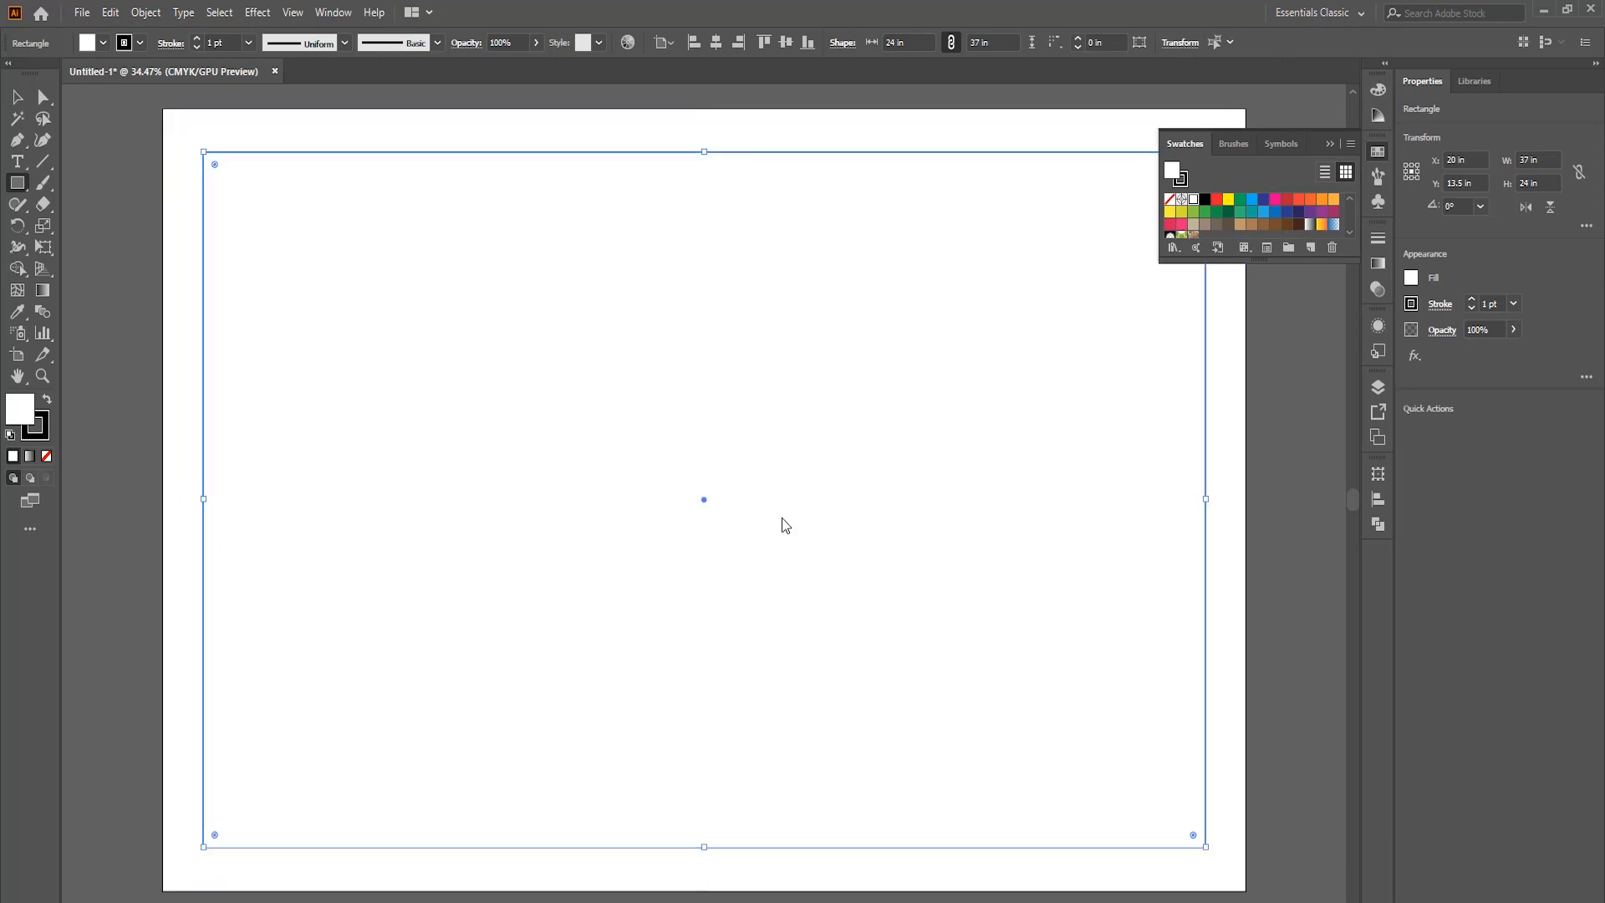
# Make the inset rectangle a margin guide and lock the guides.
pyautogui.rightClick(126, 157)
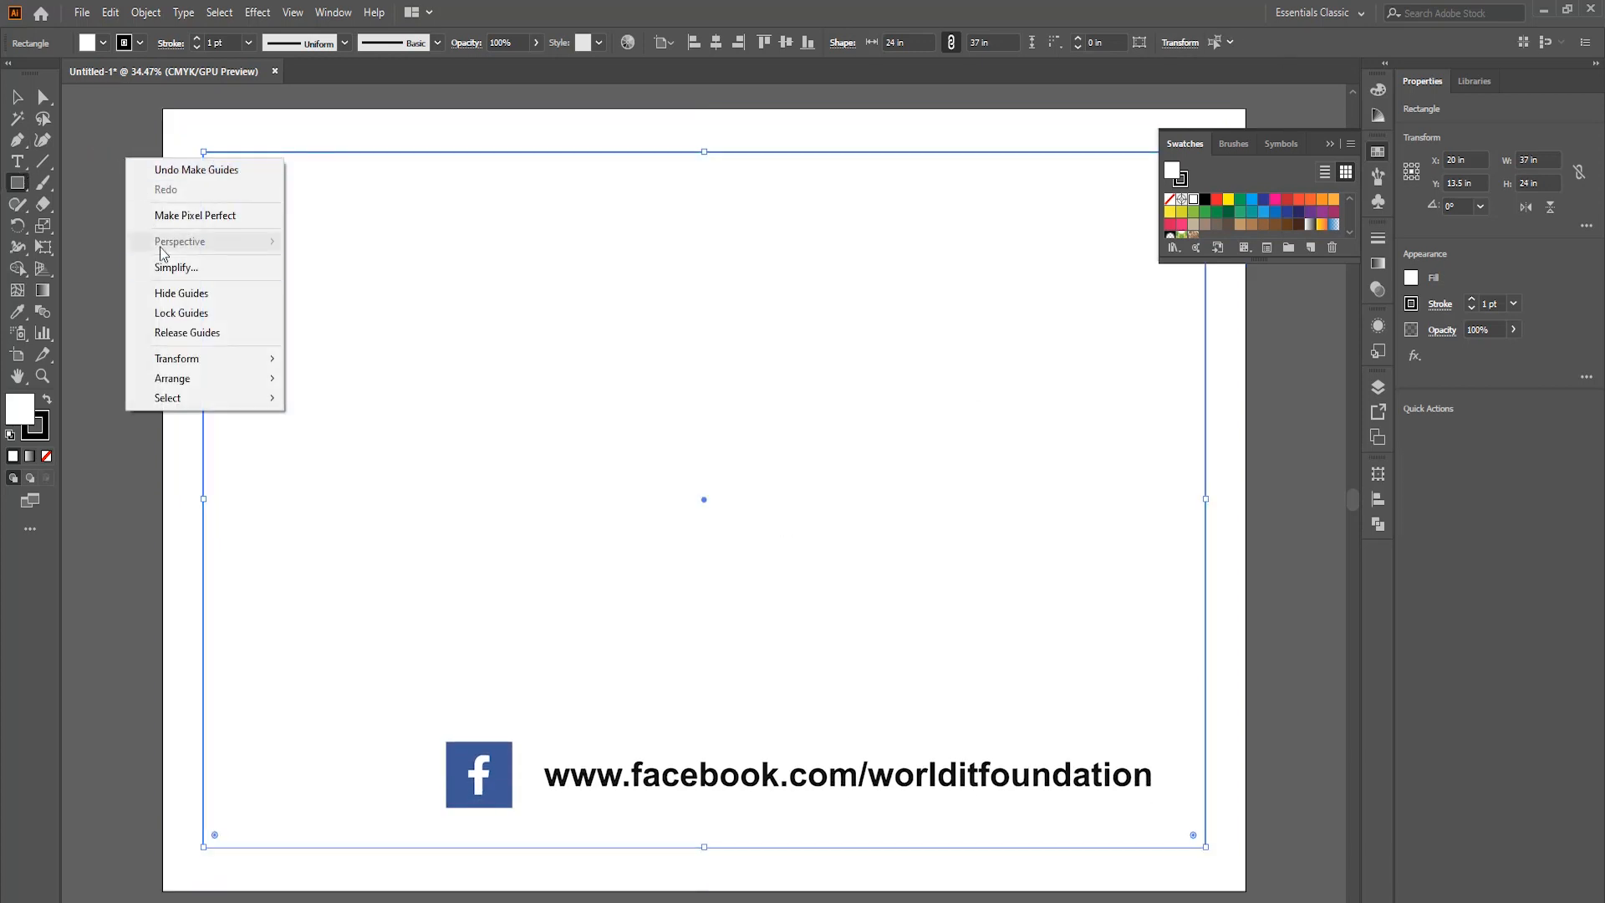
pyautogui.click(197, 313)
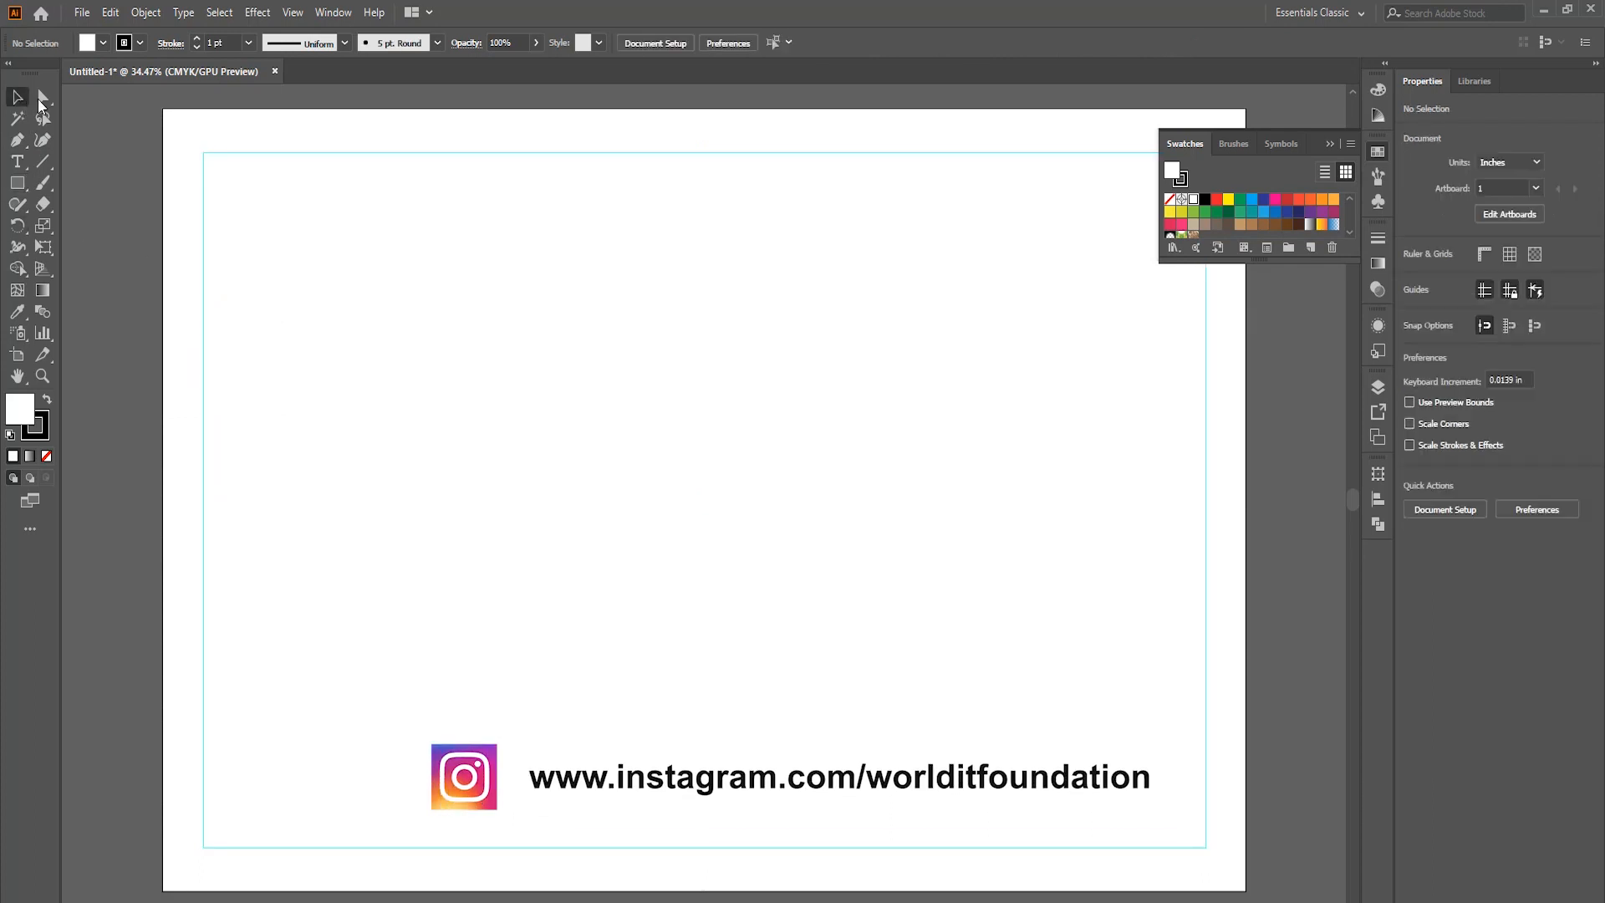
pyautogui.hotkey('ctrl', '-')
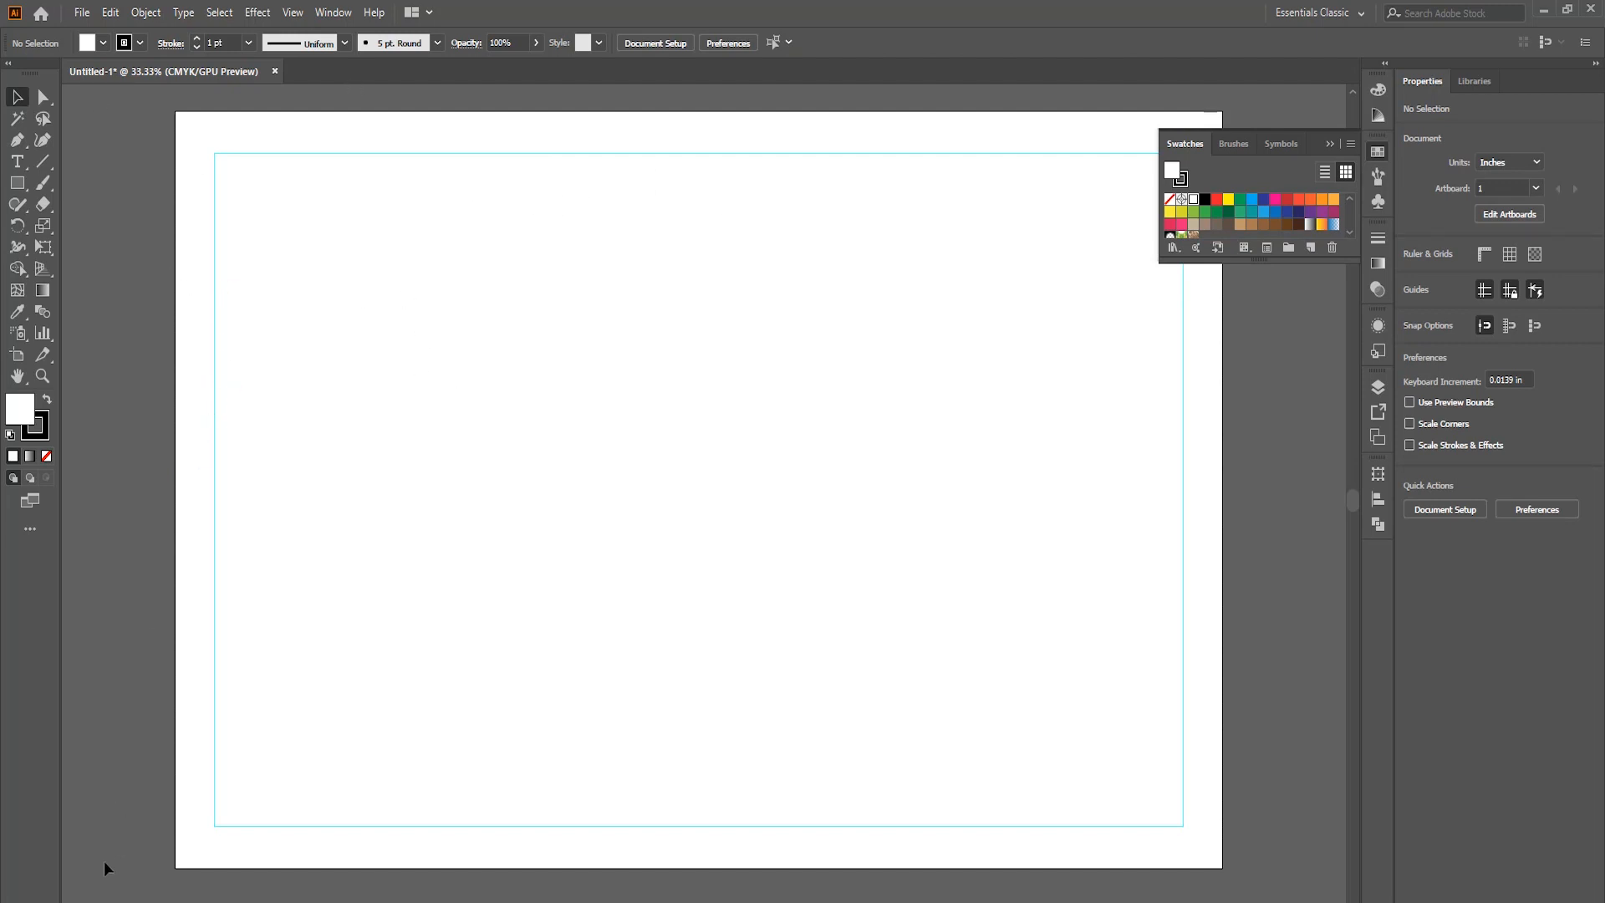
# Switch to File Explorer and place the poster, Coca-Cola logo, can photo and museum photo from Downloads into the Illustrator document.
pyautogui.moveTo(167, 901)
pyautogui.click(214, 882)
pyautogui.rightClick(576, 507)
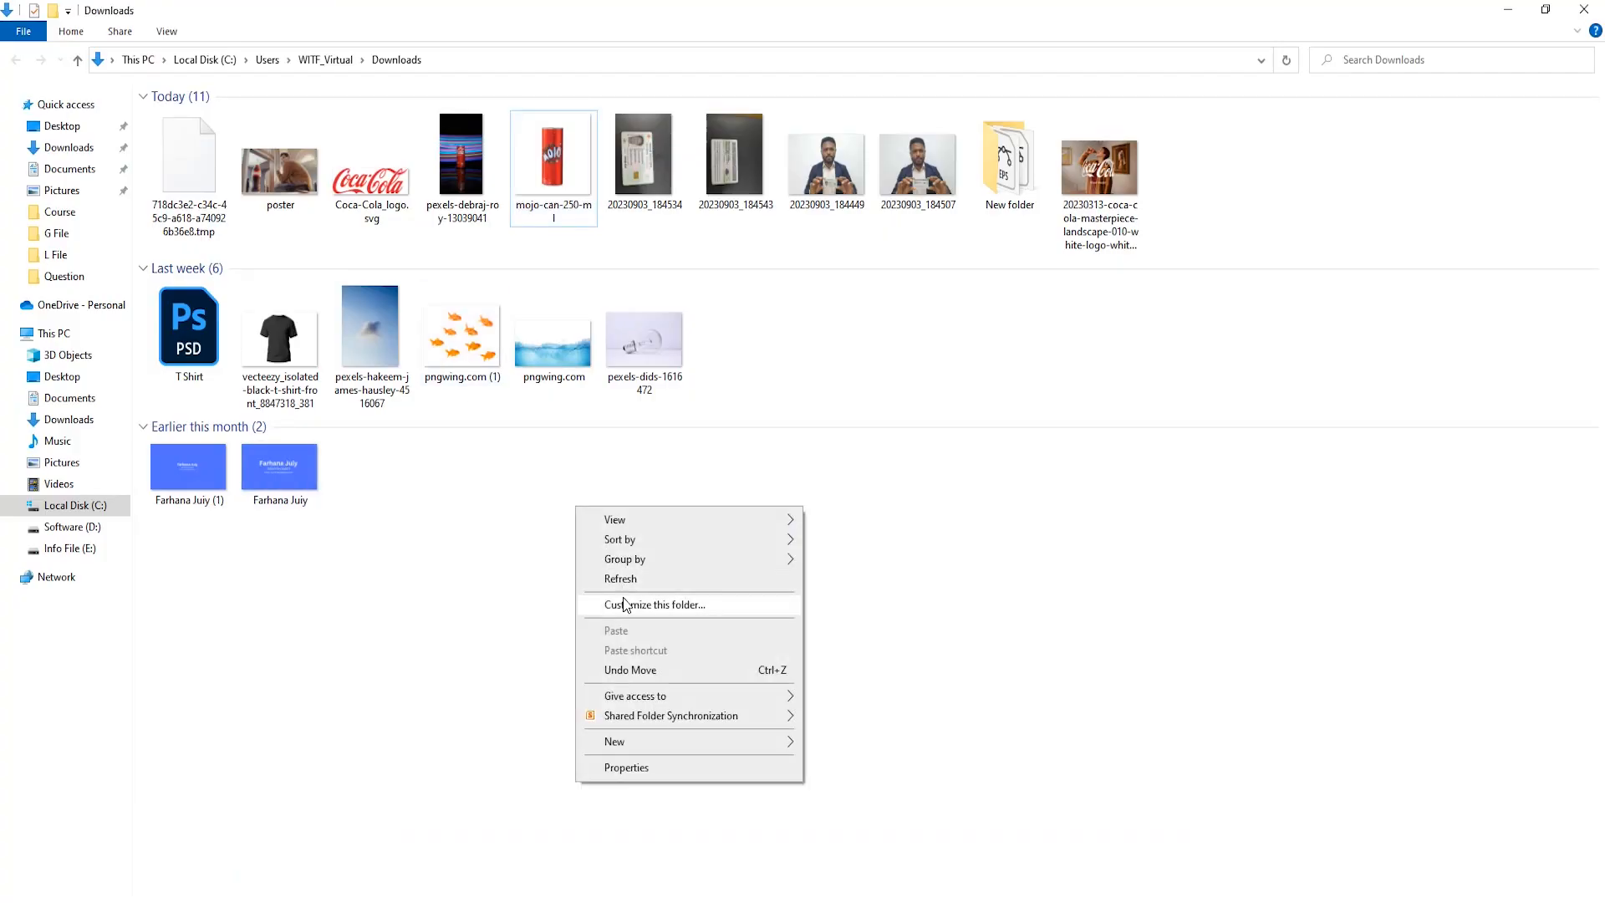
pyautogui.click(622, 583)
pyautogui.click(470, 174)
pyautogui.keyDown('shift'); pyautogui.click(199, 179); pyautogui.keyUp('shift')
pyautogui.moveTo(199, 180); pyautogui.dragTo(314, 902)
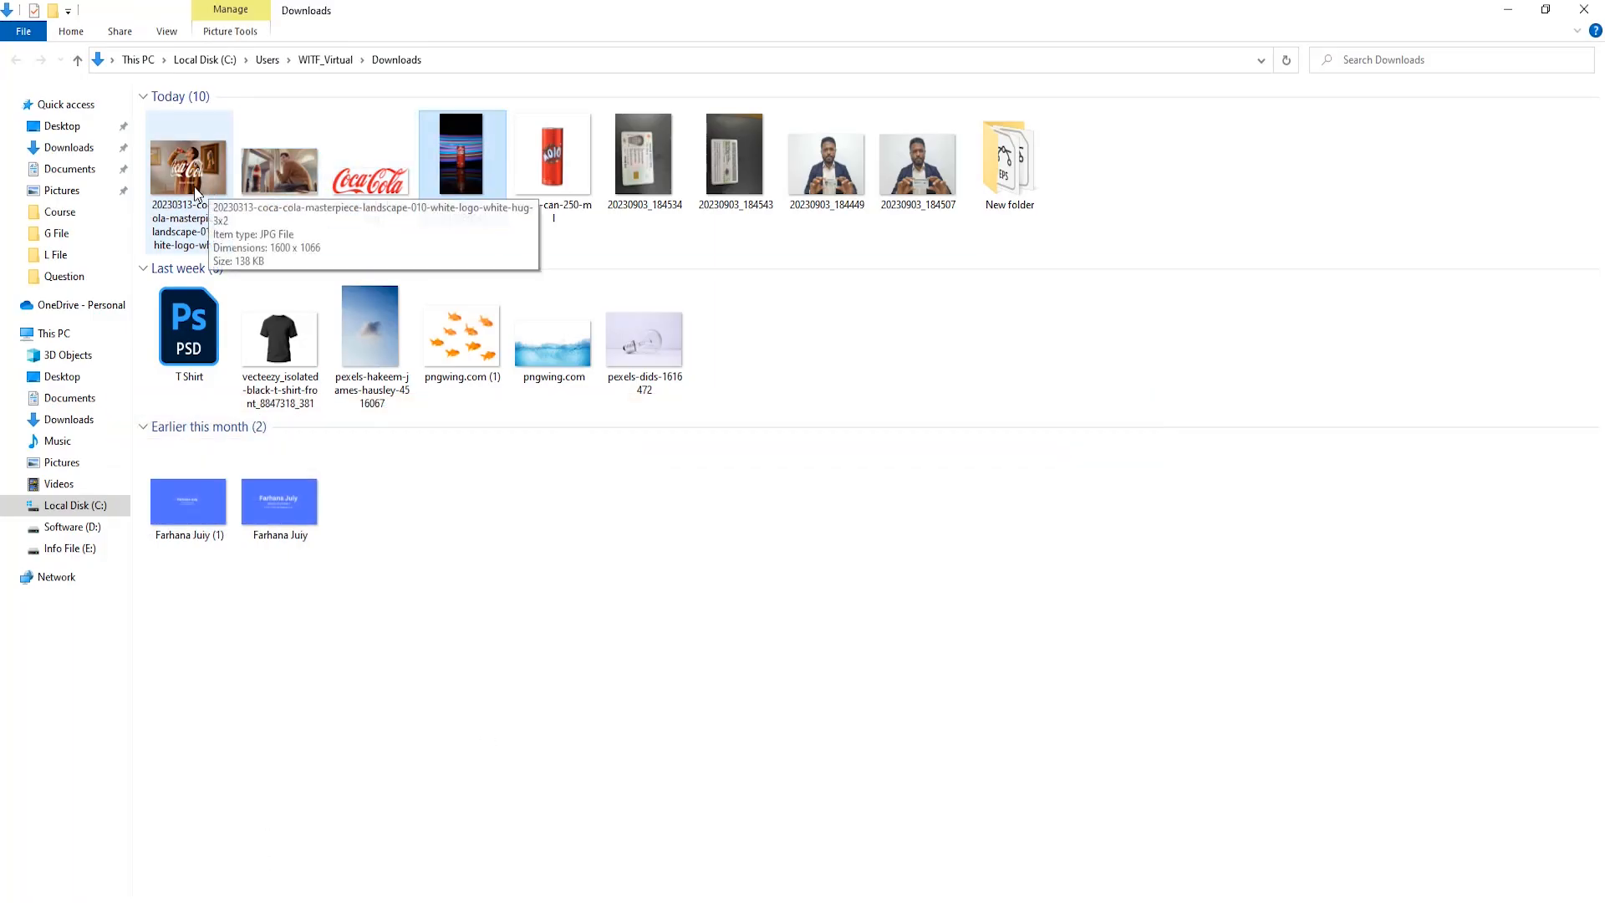
pyautogui.keyDown('shift'); pyautogui.click(186, 168); pyautogui.keyUp('shift')
pyautogui.moveTo(187, 167); pyautogui.dragTo(506, 514)
pyautogui.hotkey('ctrl', '-')
pyautogui.hotkey('ctrl', '-')
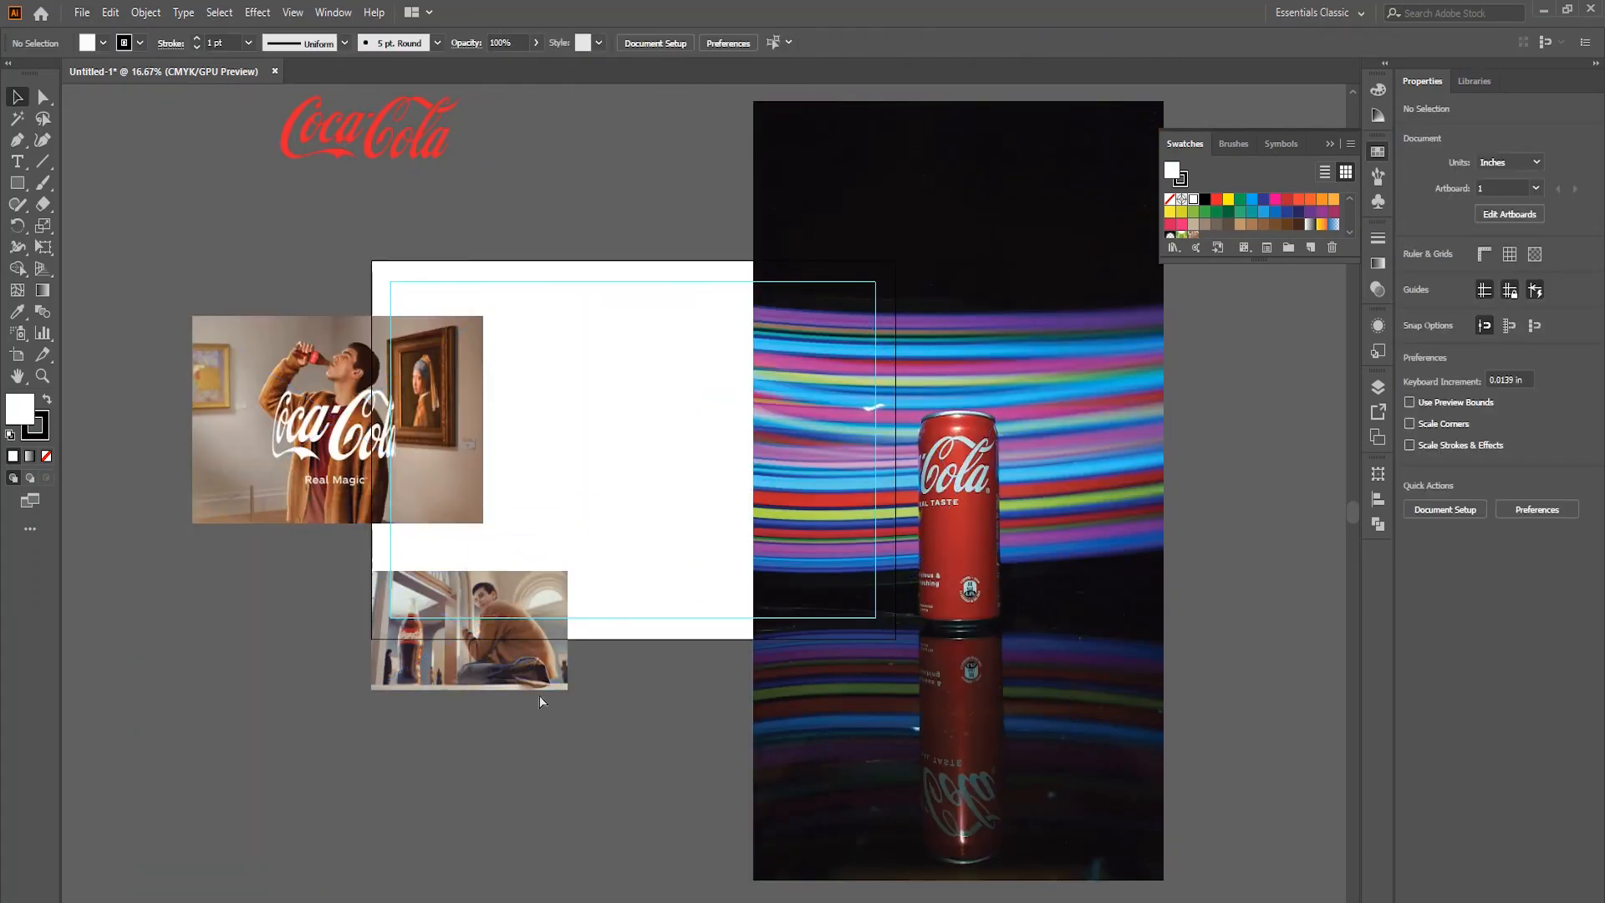
# Select all four placed images, embed them in the document and deselect them.
pyautogui.moveTo(861, 562); pyautogui.dragTo(894, 569)
pyautogui.hotkey('ctrl', '-')
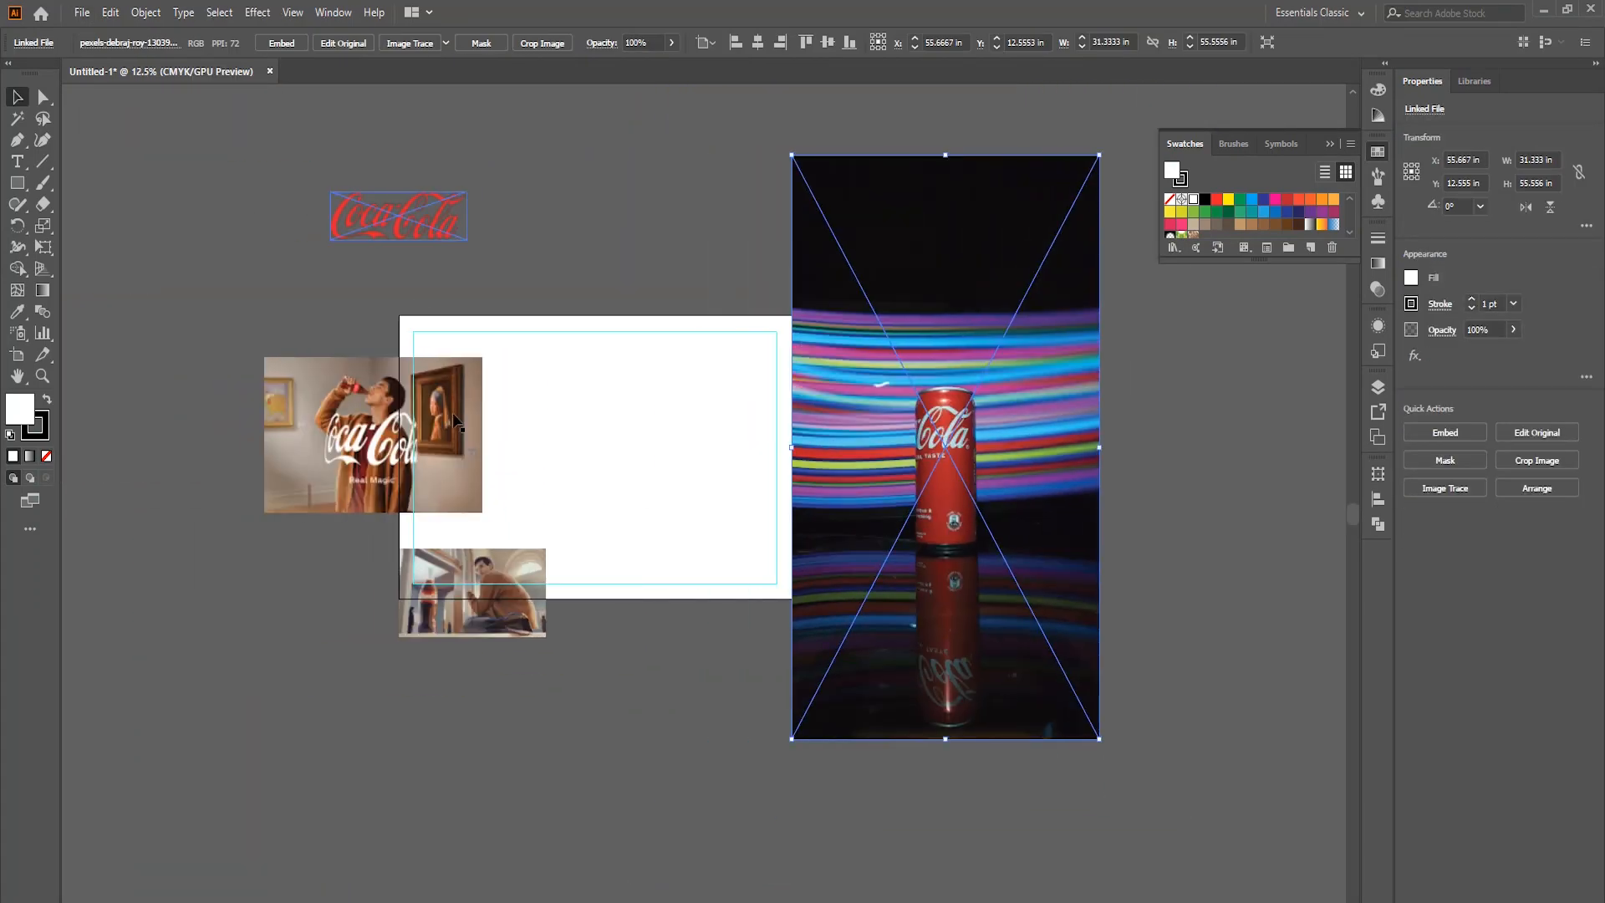
pyautogui.moveTo(707, 291); pyautogui.dragTo(881, 206)
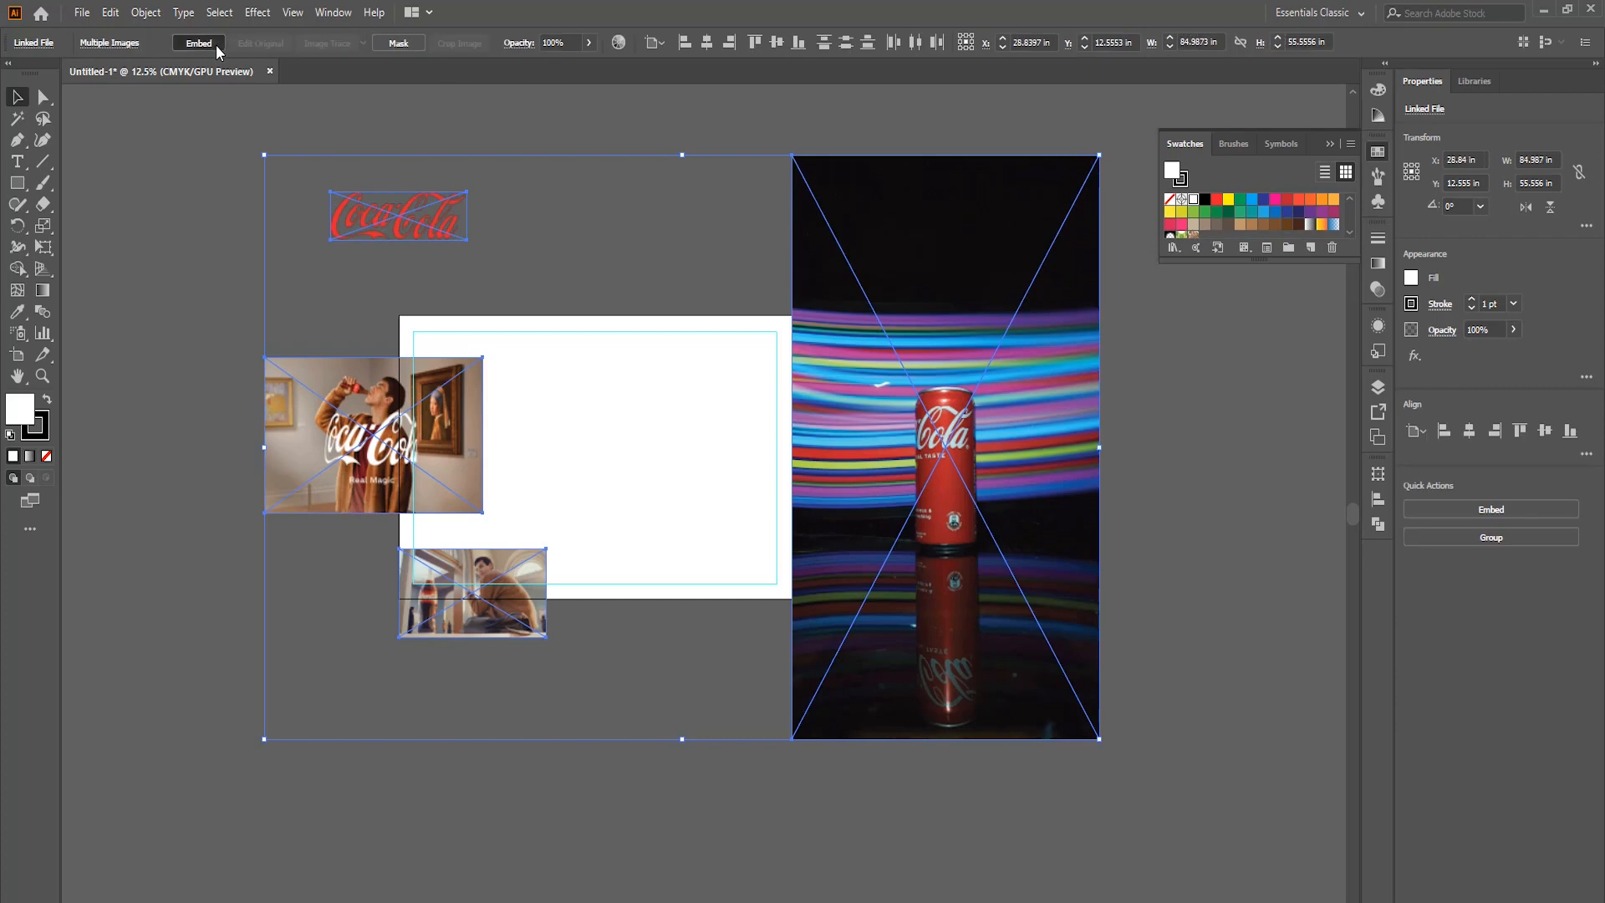
pyautogui.click(216, 47)
pyautogui.click(552, 334)
# Move the can photo clear of the artboard and enlarge the museum photo on the artboard to 27 in high.
pyautogui.scroll(2, 552, 359)
pyautogui.scroll(-2, 619, 410)
pyautogui.hscroll(2, 690, 415)
pyautogui.moveTo(870, 435); pyautogui.dragTo(1022, 441)
pyautogui.moveTo(236, 445); pyautogui.dragTo(417, 559)
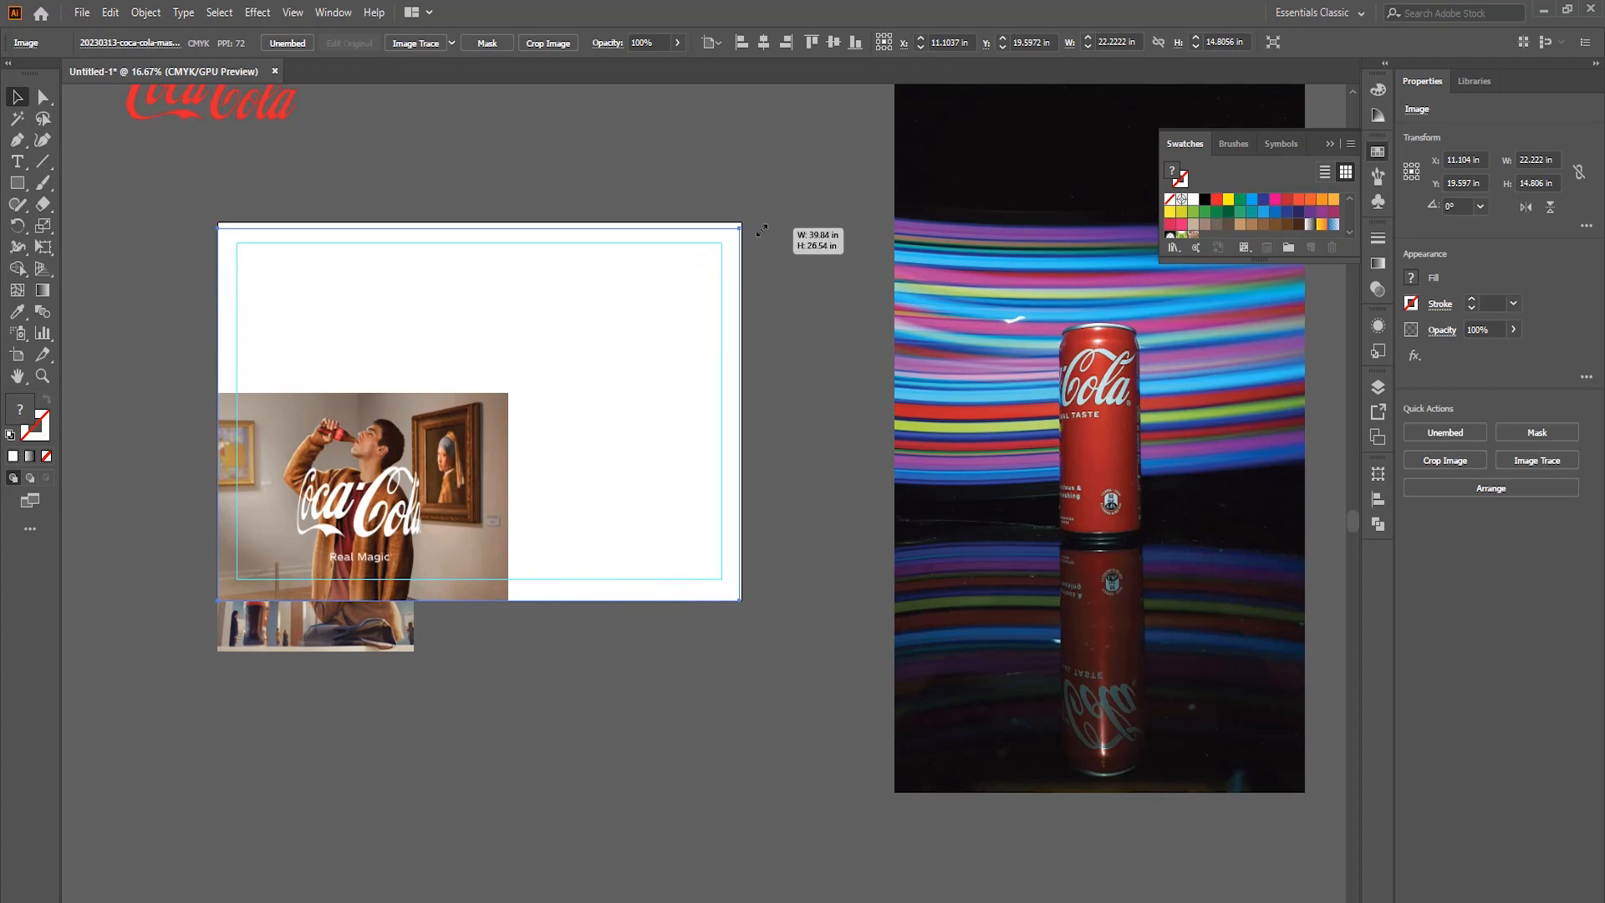
pyautogui.moveTo(770, 225); pyautogui.dragTo(772, 225)
pyautogui.click(727, 197)
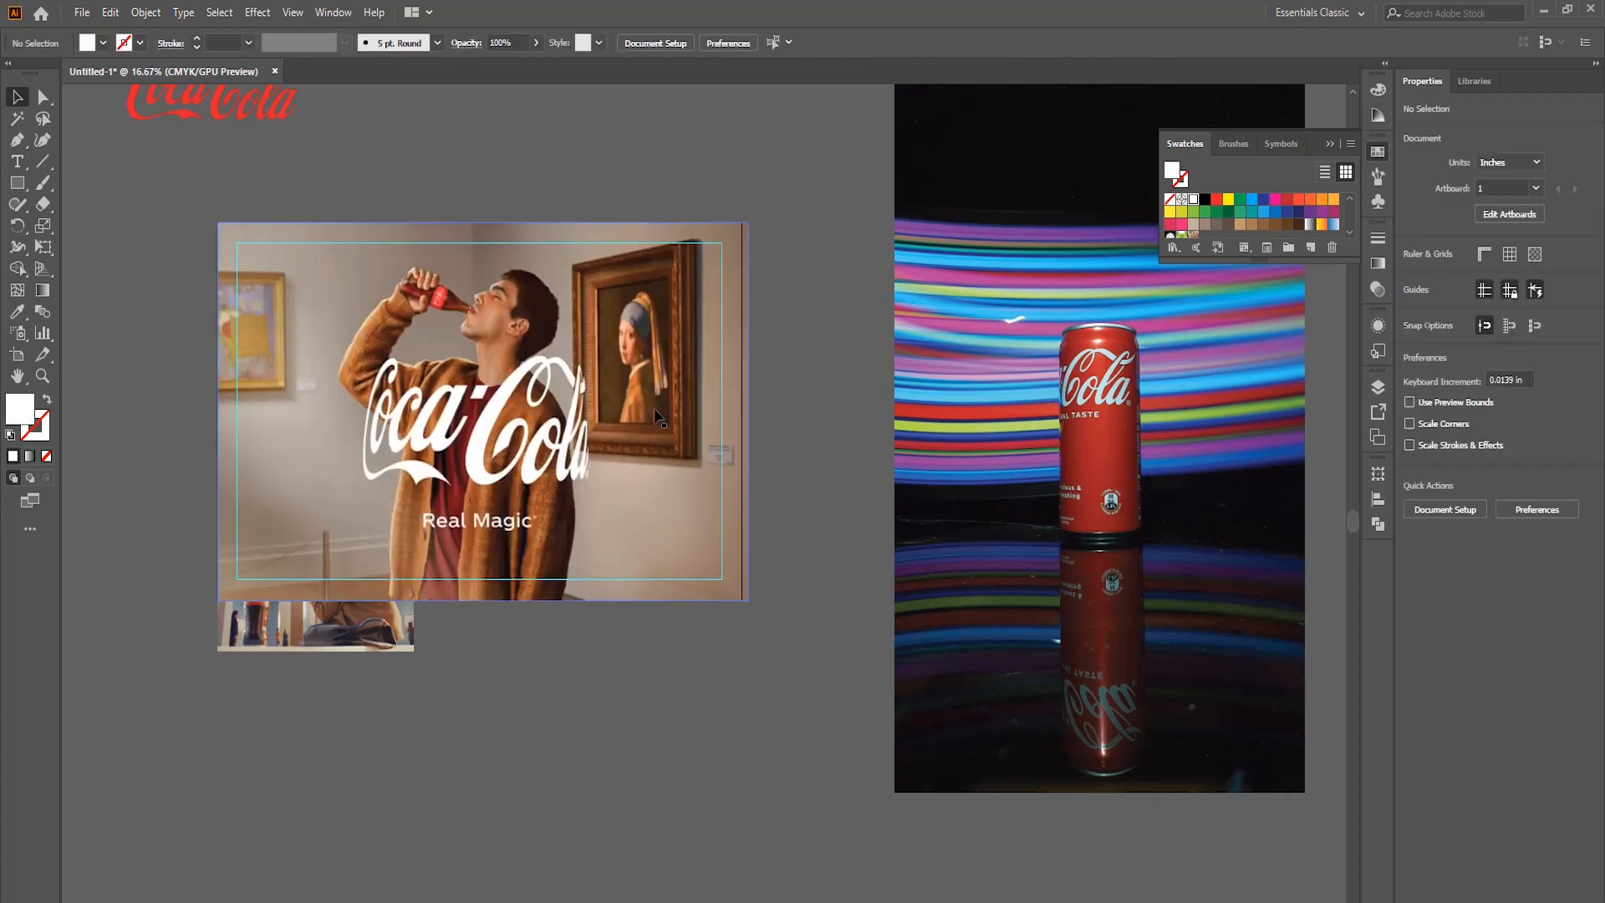
# Shift the museum photo past the artboard's left edge and move the seated-man photo to the artboard's lower right.
pyautogui.moveTo(646, 409); pyautogui.dragTo(645, 408)
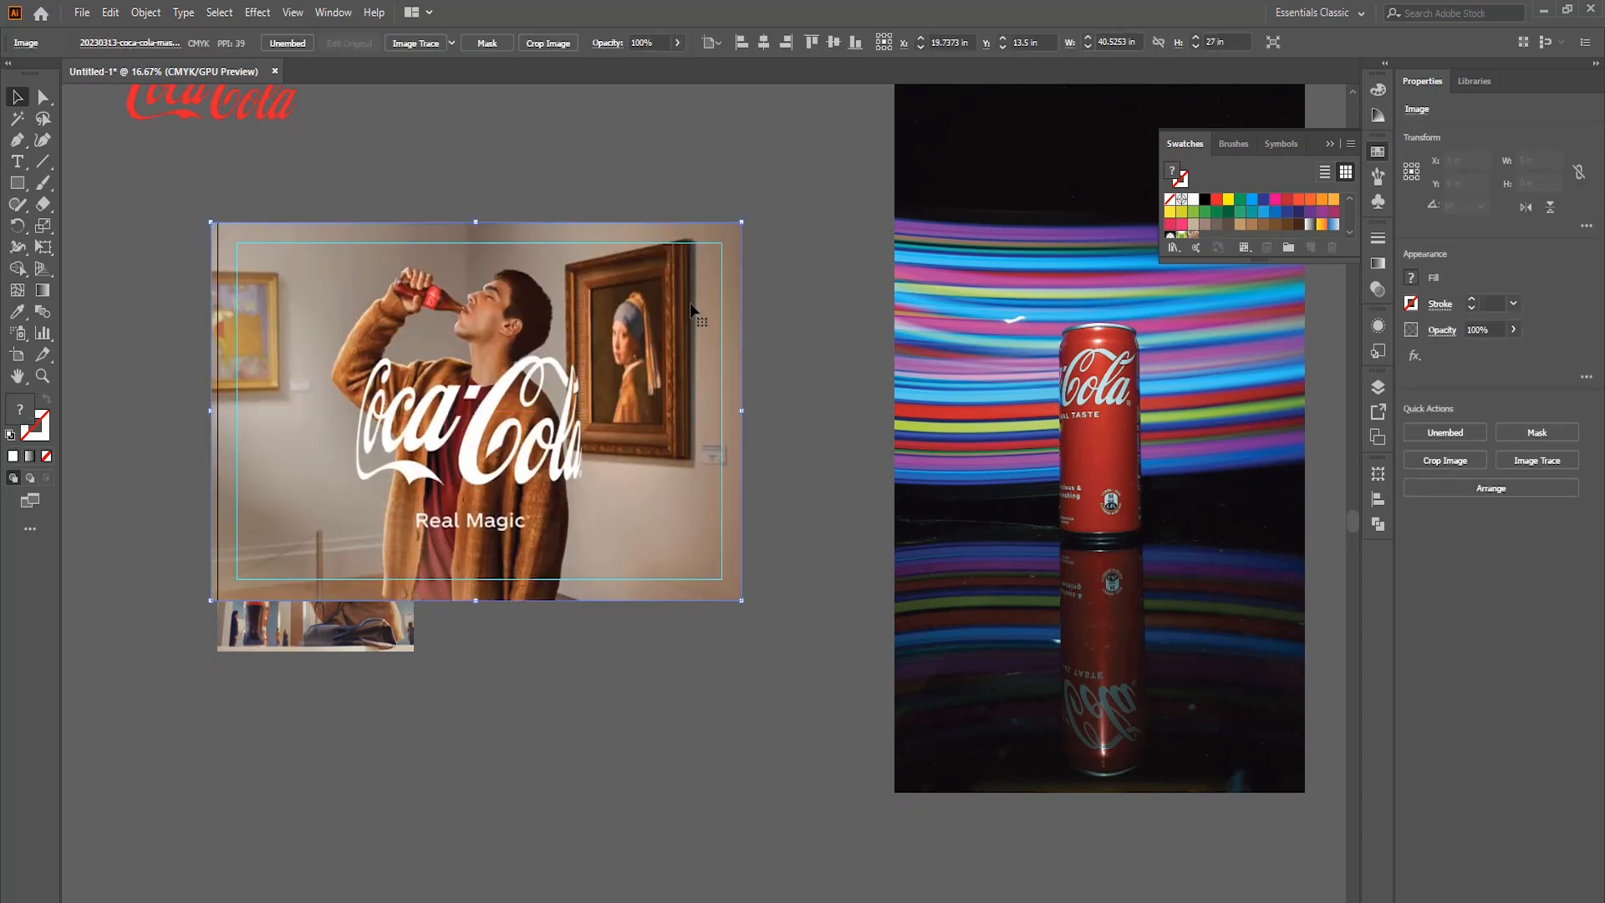
pyautogui.click(736, 181)
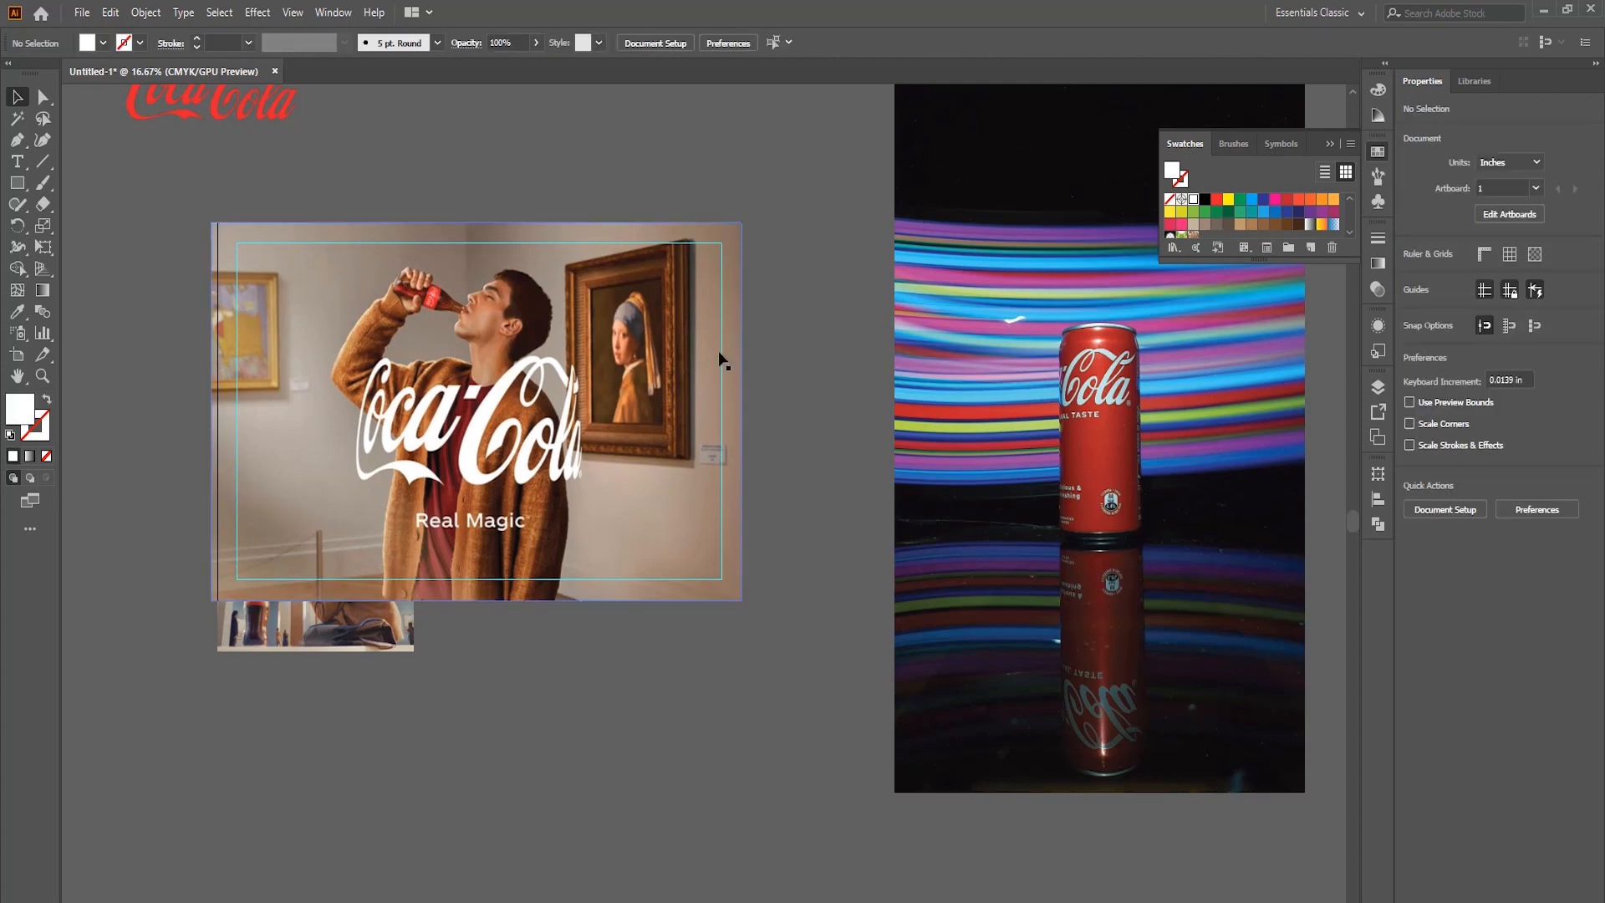
pyautogui.moveTo(649, 366); pyautogui.dragTo(595, 384)
pyautogui.click(691, 382)
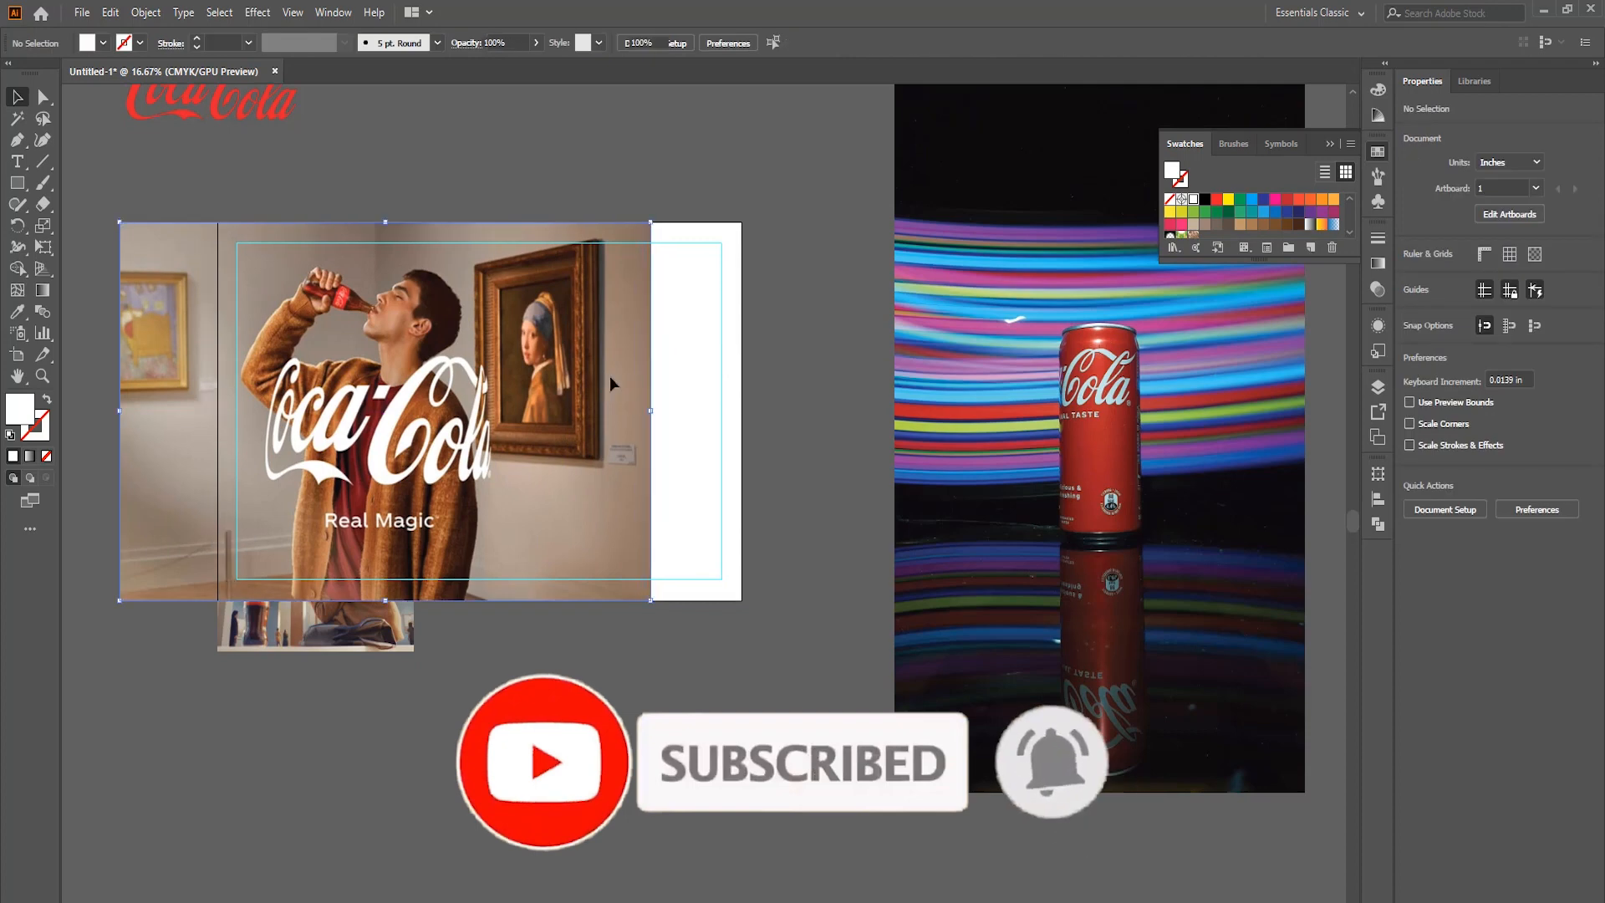
pyautogui.moveTo(371, 627)
pyautogui.mouseDown()
pyautogui.moveTo(691, 597)
pyautogui.moveTo(673, 576)
pyautogui.mouseUp()
pyautogui.click(724, 525)
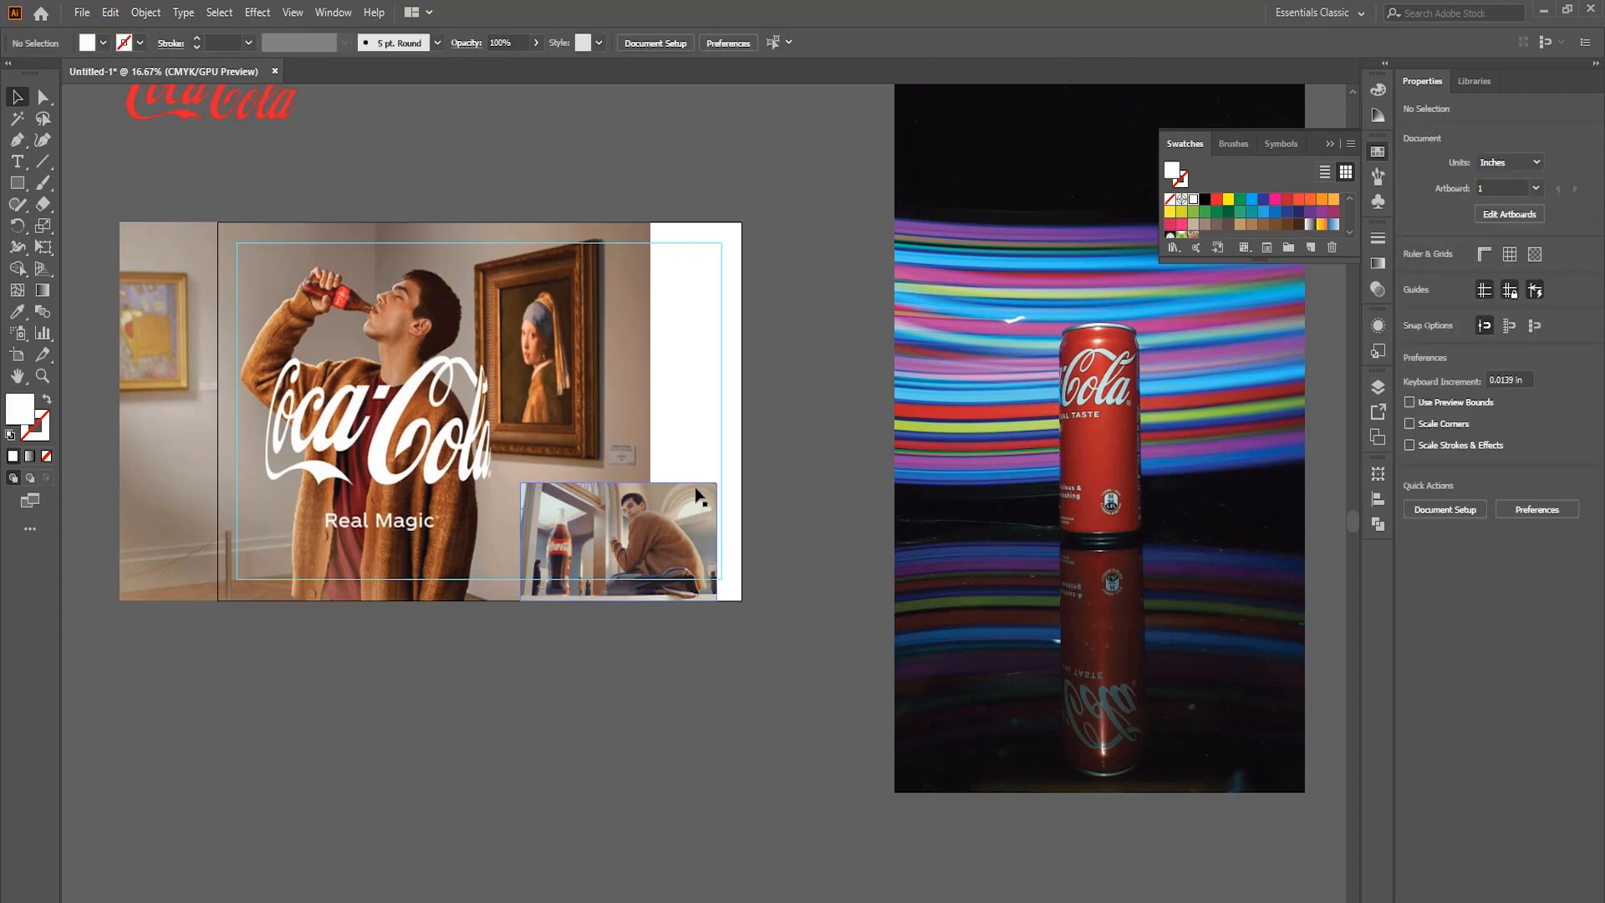
# Move the museum photo below the artboard and enlarge the seated-man photo until it covers the whole artboard as background.
pyautogui.click(691, 513)
pyautogui.moveTo(716, 483); pyautogui.dragTo(816, 422)
pyautogui.moveTo(709, 489); pyautogui.dragTo(685, 489)
pyautogui.click(685, 397)
pyautogui.moveTo(628, 479); pyautogui.dragTo(349, 483)
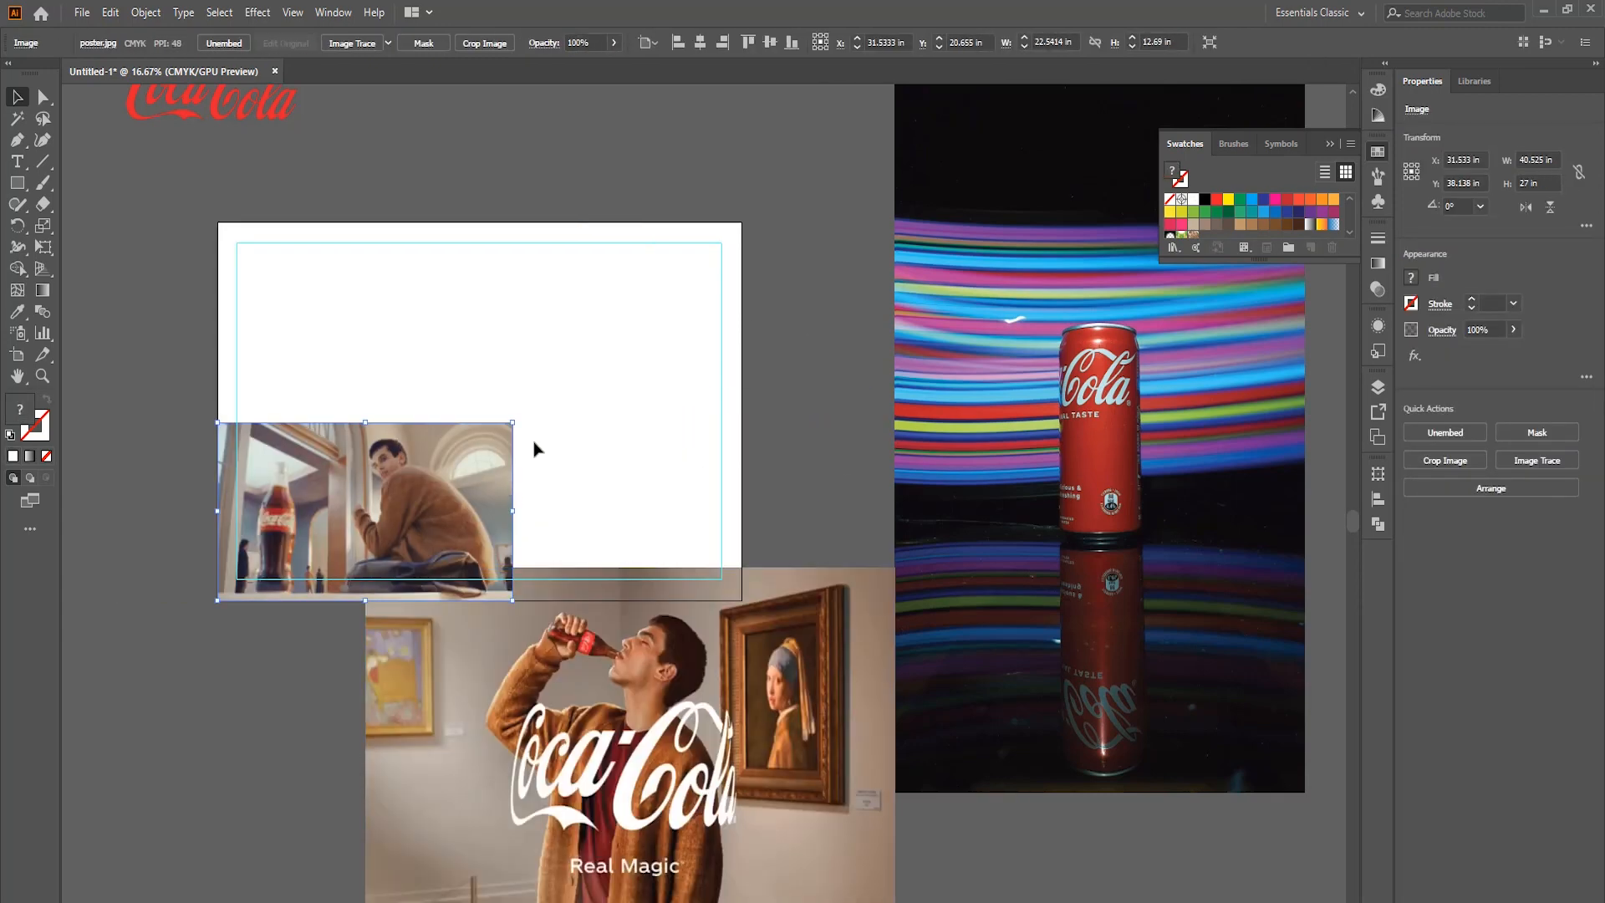
pyautogui.moveTo(793, 203); pyautogui.dragTo(836, 219)
pyautogui.moveTo(697, 331); pyautogui.dragTo(669, 331)
# Draw a circle about 16.5 in wide with the Ellipse tool and center it over the reduced museum photo.
pyautogui.scroll(-2, 502, 335)
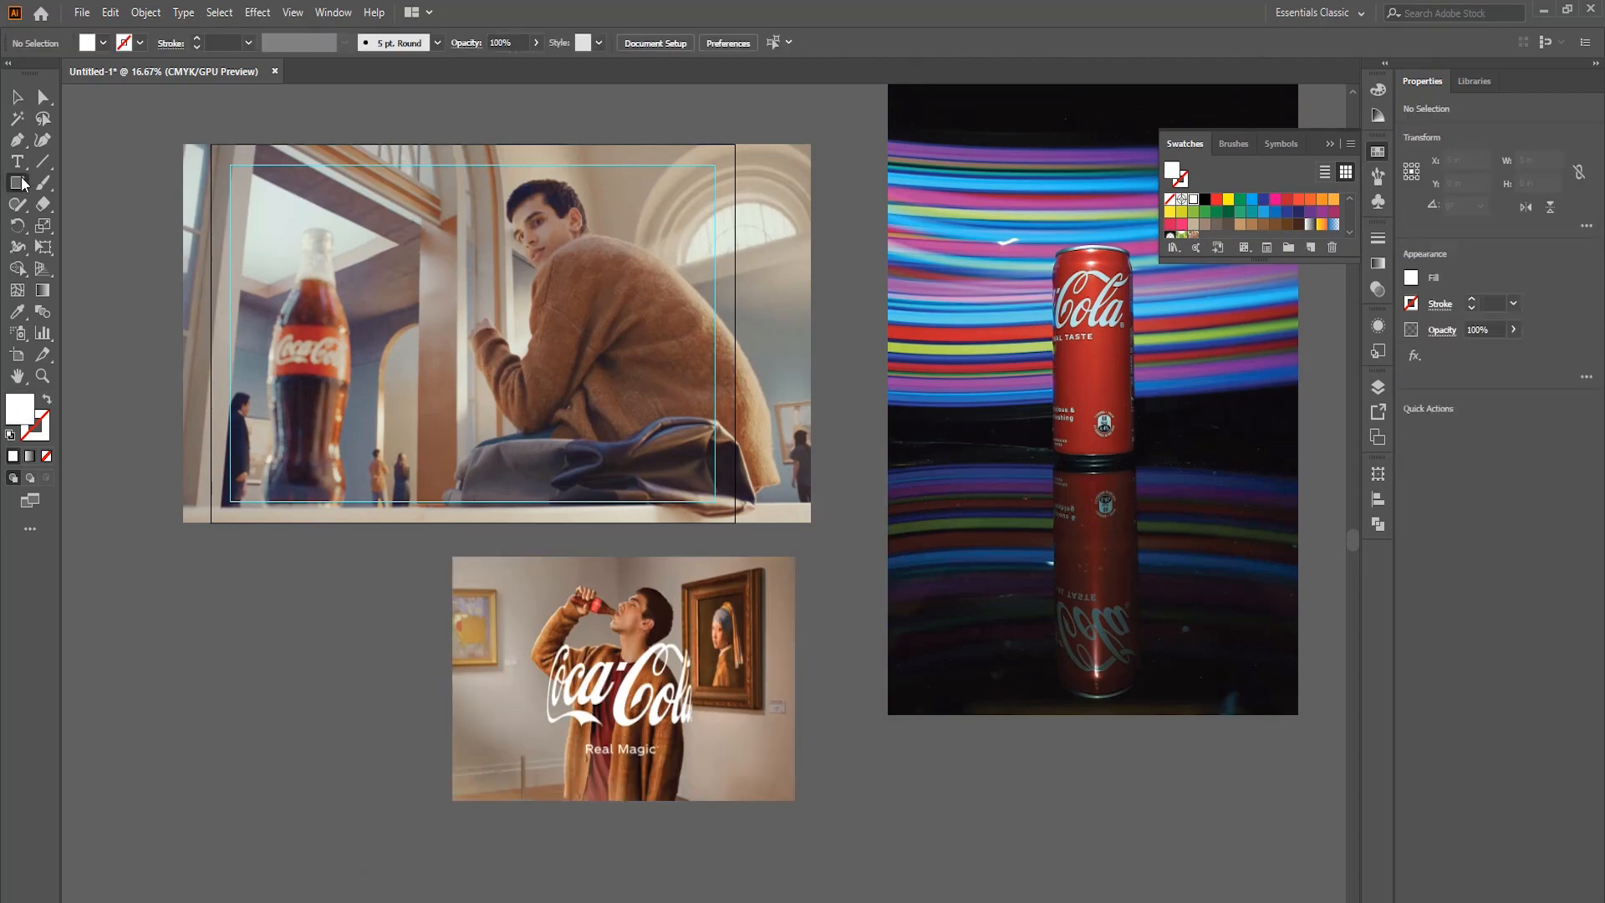
pyautogui.moveTo(20, 183); pyautogui.dragTo(79, 227)
pyautogui.scroll(-2, 502, 468)
pyautogui.moveTo(472, 450); pyautogui.dragTo(689, 683)
pyautogui.moveTo(550, 587); pyautogui.dragTo(584, 569)
pyautogui.rightClick(585, 571)
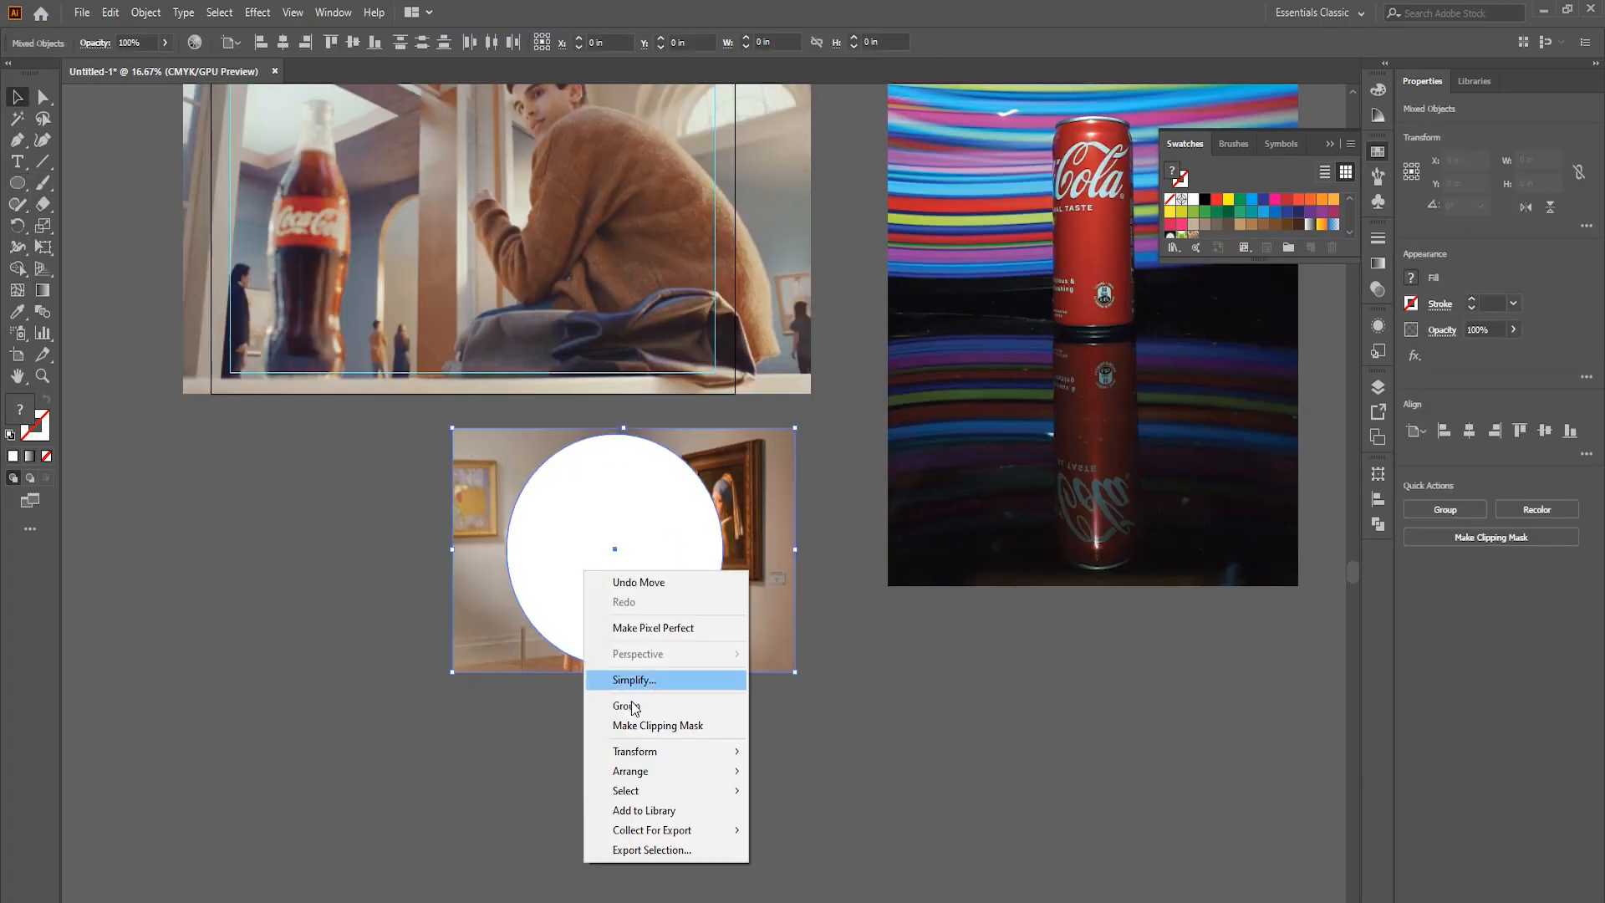
pyautogui.click(656, 726)
pyautogui.hotkey('ctrl', 'z')
# Duplicate the circle beside the museum photo and clip the photo to the original circle with a clipping mask.
pyautogui.moveTo(673, 624); pyautogui.dragTo(1079, 763)
pyautogui.moveTo(823, 702); pyautogui.dragTo(623, 559)
pyautogui.rightClick(623, 560)
pyautogui.click(701, 715)
# Scale the museum photo inside its circular mask to about 24.8 × 16.5 in and leave the clip group.
pyautogui.doubleClick(673, 543)
pyautogui.click(714, 473)
pyautogui.moveTo(795, 429); pyautogui.dragTo(790, 437)
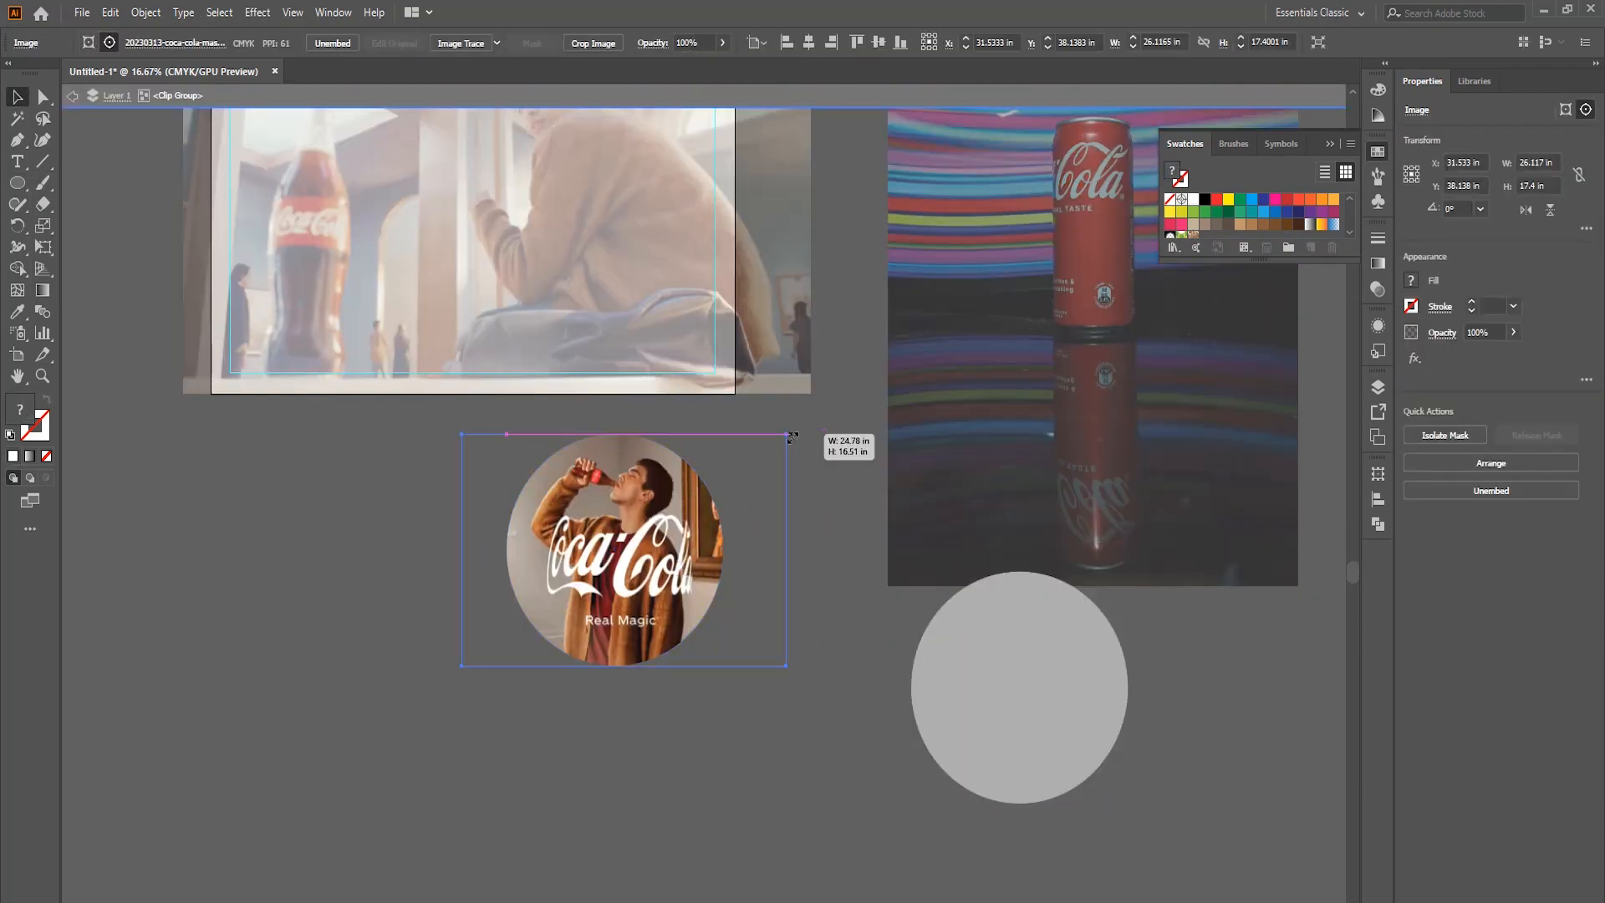
pyautogui.doubleClick(845, 468)
# Scale down the can photo and position the spare circle over the can.
pyautogui.moveTo(1095, 383); pyautogui.dragTo(922, 582)
pyautogui.scroll(-2, 922, 583)
pyautogui.moveTo(917, 711); pyautogui.dragTo(958, 535)
pyautogui.moveTo(1025, 298); pyautogui.dragTo(1015, 324)
pyautogui.rightClick(929, 509)
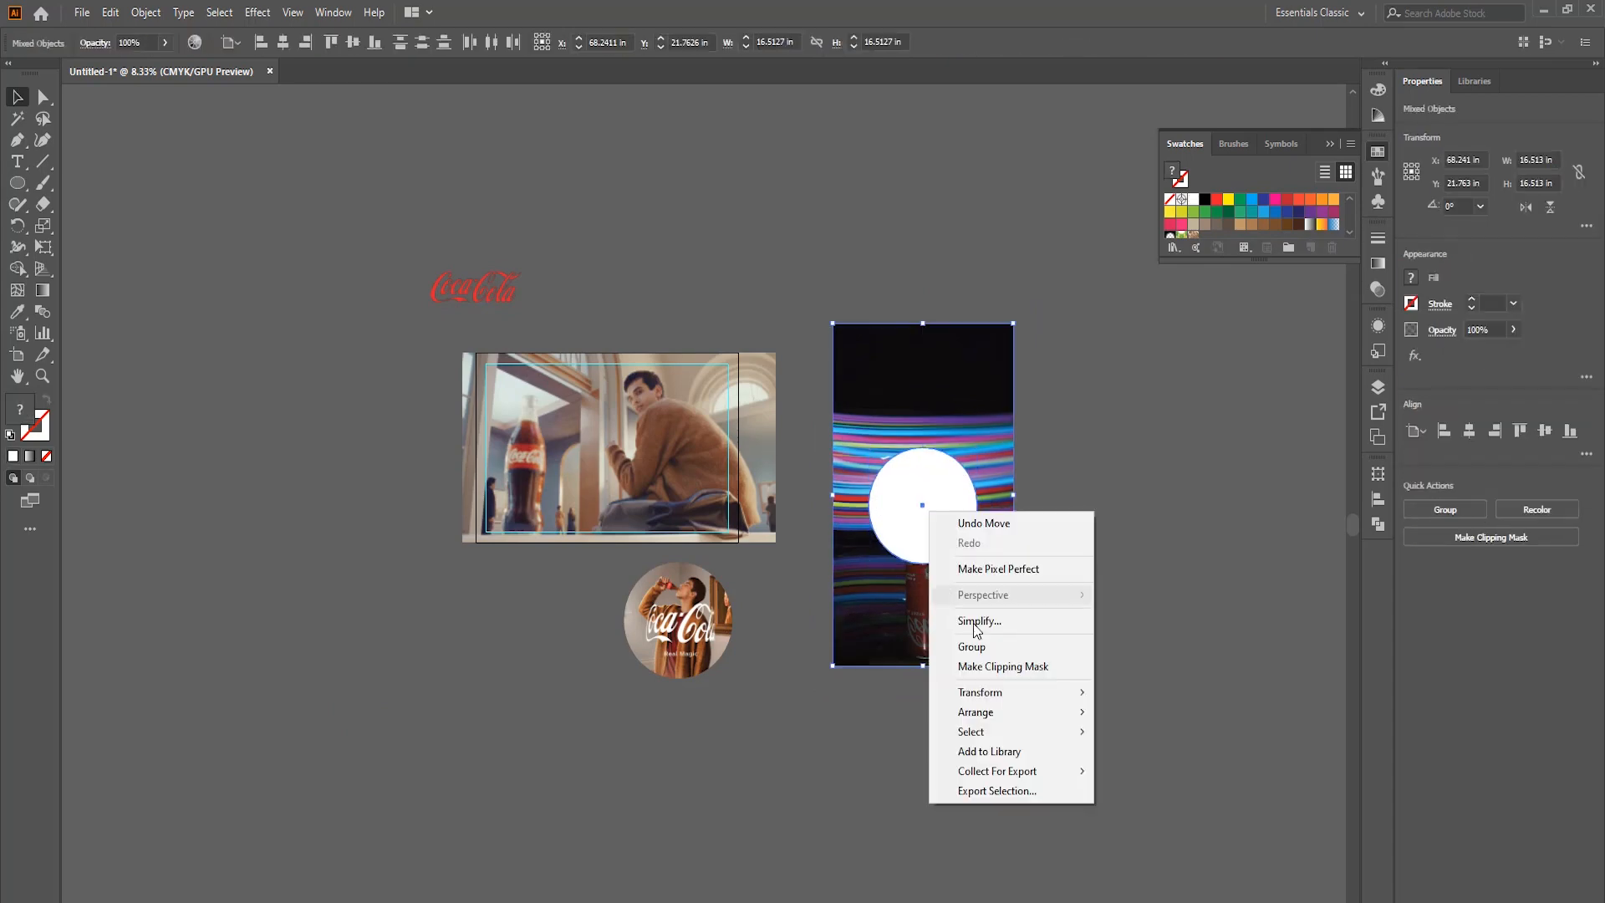
pyautogui.click(975, 645)
pyautogui.hotkey('ctrl', 'z')
# Clip the can photo to the circle, then resize and reposition the photo inside the mask to frame the can.
pyautogui.rightClick(935, 531)
pyautogui.click(1009, 686)
pyautogui.scroll(4, 891, 482)
pyautogui.doubleClick(1016, 515)
pyautogui.click(1019, 516)
pyautogui.scroll(-3, 1020, 515)
pyautogui.moveTo(1155, 264); pyautogui.dragTo(1146, 279)
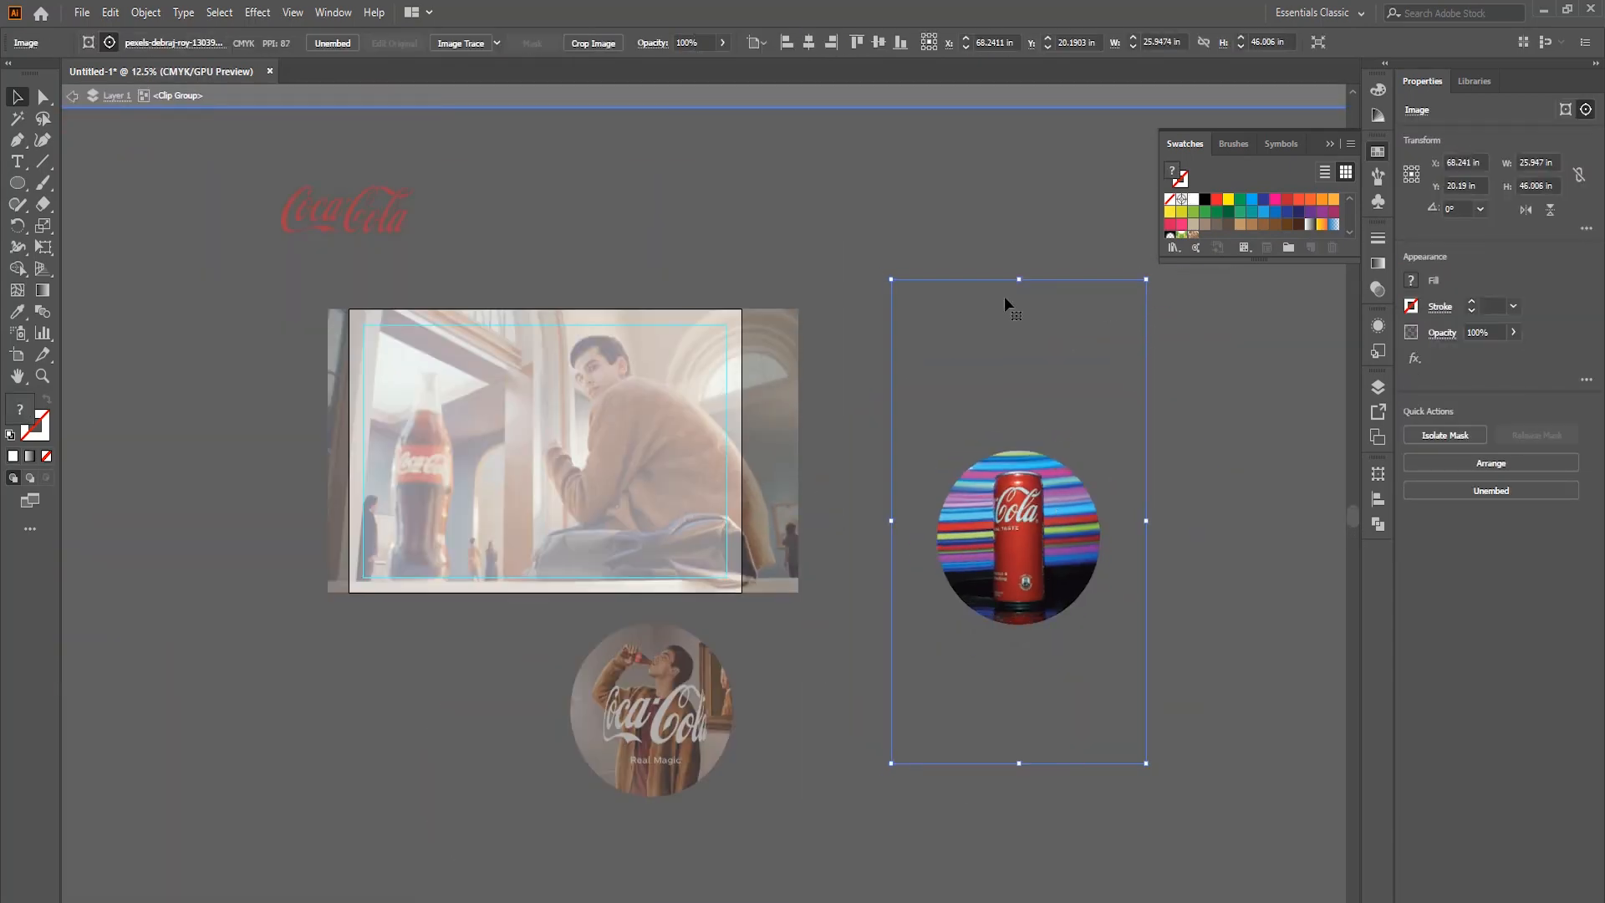
pyautogui.moveTo(1024, 526); pyautogui.dragTo(1024, 534)
pyautogui.moveTo(1151, 282); pyautogui.dragTo(1154, 284)
pyautogui.doubleClick(1060, 239)
# Move the circular can picture onto the artboard's lower right area and reduce its size.
pyautogui.scroll(1, 1062, 512)
pyautogui.moveTo(1074, 494); pyautogui.dragTo(628, 450)
pyautogui.scroll(2, 543, 372)
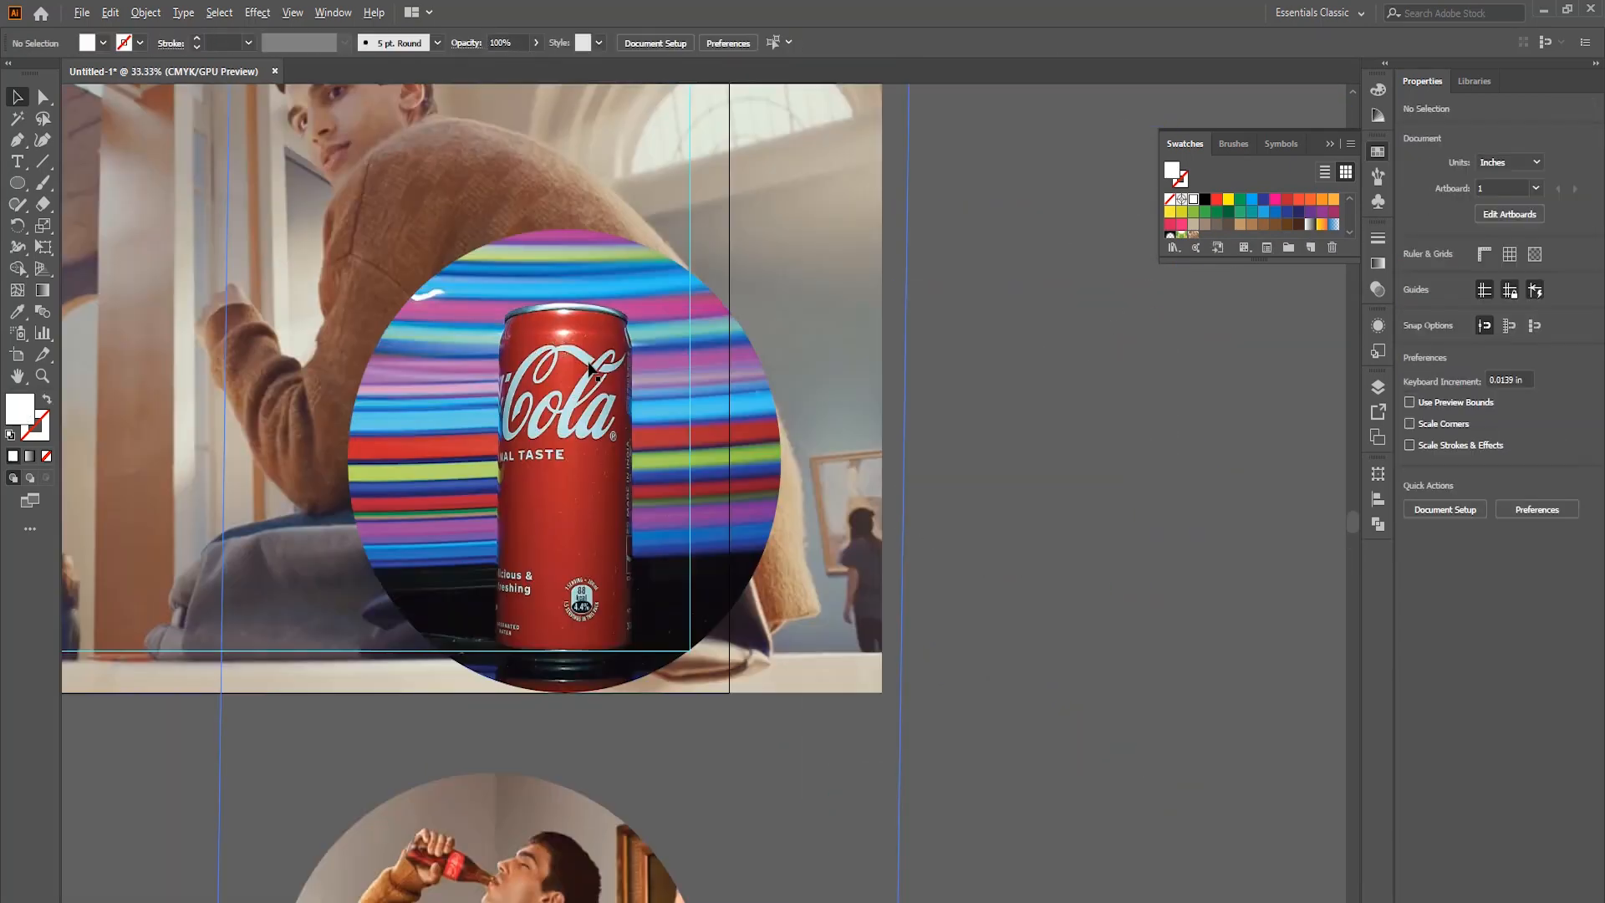
pyautogui.scroll(-1, 719, 510)
pyautogui.moveTo(711, 502); pyautogui.dragTo(612, 489)
pyautogui.moveTo(770, 340); pyautogui.dragTo(718, 398)
# Lock the seated-man background photo.
pyautogui.hscroll(-3, 735, 468)
pyautogui.click(917, 477)
pyautogui.hotkey('ctrl', '2')
# Resize the circular can picture to about 10 in wide and fit it into the lower right corner of the margin guide.
pyautogui.moveTo(773, 518); pyautogui.dragTo(366, 245)
pyautogui.moveTo(491, 415); pyautogui.dragTo(415, 333)
pyautogui.moveTo(322, 251); pyautogui.dragTo(570, 579)
pyautogui.scroll(-3, 571, 580)
pyautogui.click(719, 585)
pyautogui.moveTo(823, 761); pyautogui.dragTo(835, 395)
pyautogui.hotkey('ctrl', 'z')
pyautogui.moveTo(570, 429); pyautogui.dragTo(883, 426)
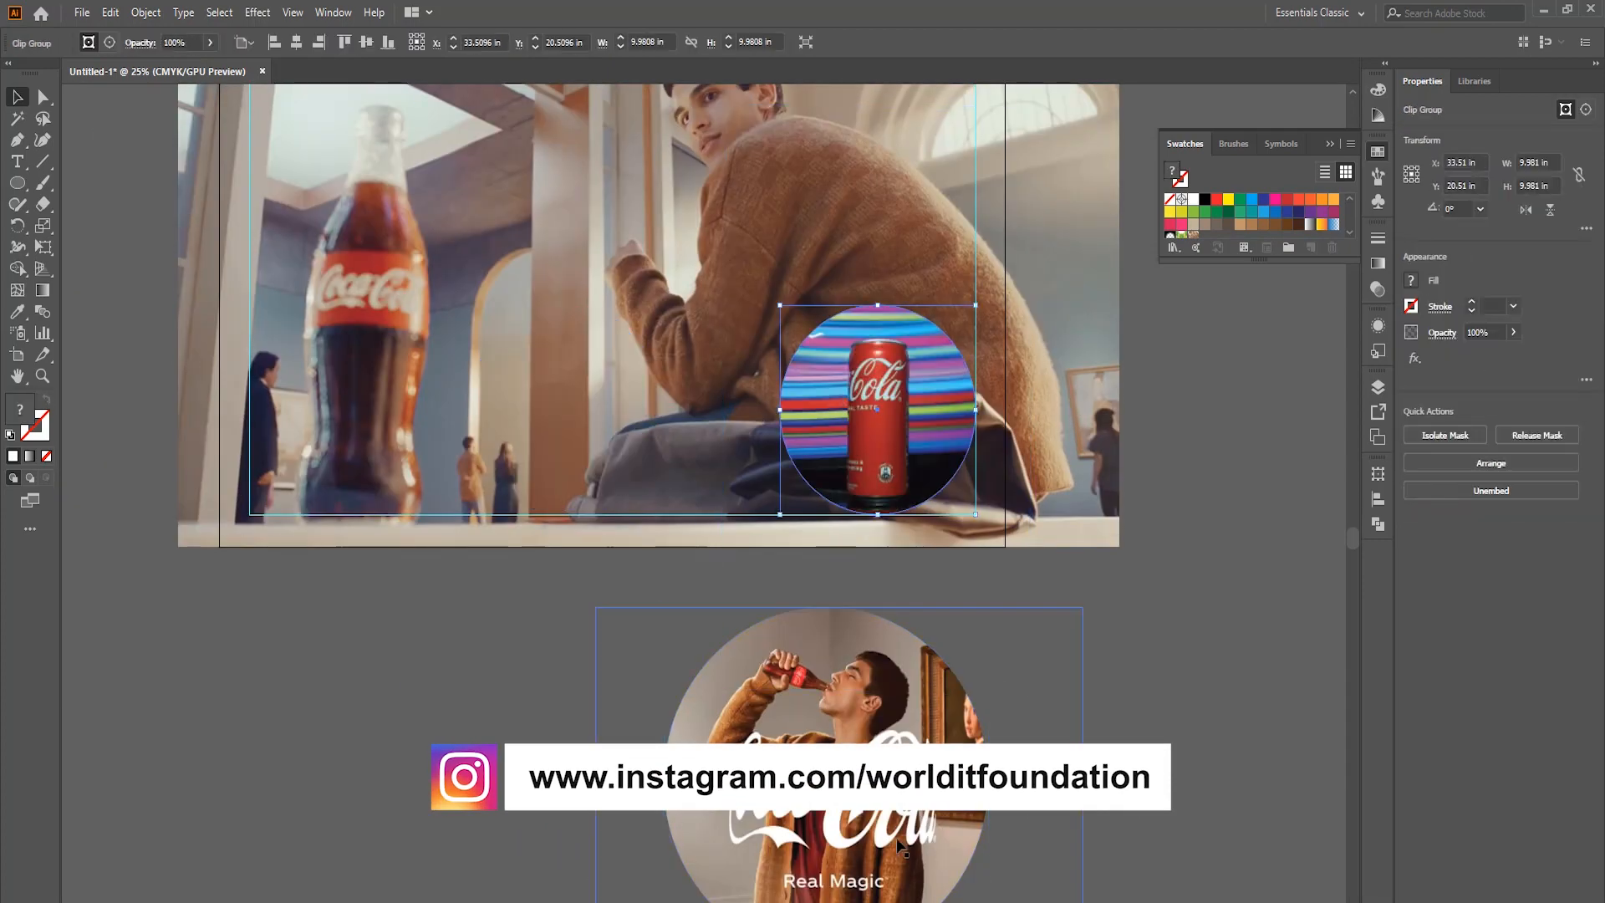
# Move the can circle below the artboard and place the museum circle, scaled to about 14.5 in, in the guide's lower right corner.
pyautogui.moveTo(828, 753); pyautogui.dragTo(794, 314)
pyautogui.moveTo(954, 504); pyautogui.dragTo(1116, 773)
pyautogui.click(844, 469)
pyautogui.moveTo(964, 169); pyautogui.dragTo(947, 203)
pyautogui.moveTo(828, 477); pyautogui.dragTo(862, 476)
pyautogui.scroll(3, 820, 555)
pyautogui.moveTo(976, 406); pyautogui.dragTo(968, 438)
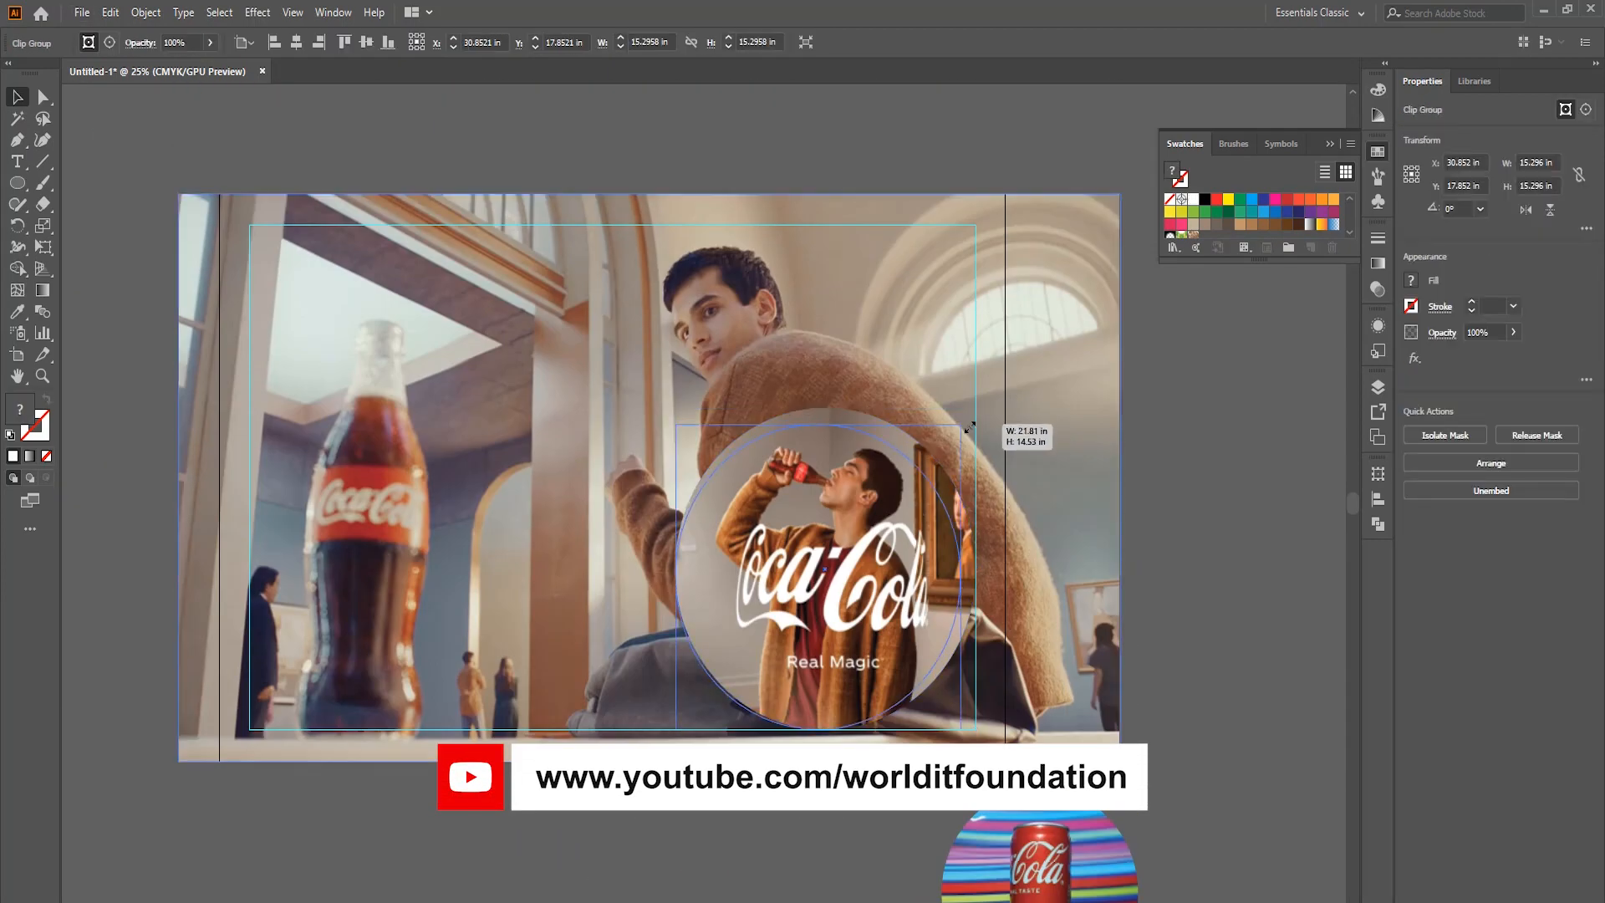
pyautogui.moveTo(887, 535); pyautogui.dragTo(908, 535)
pyautogui.click(1121, 554)
# Apply Image Trace to the red Coca-Cola logo above the artboard.
pyautogui.hscroll(-1, 1112, 556)
pyautogui.scroll(-1, 593, 502)
pyautogui.scroll(3, 502, 335)
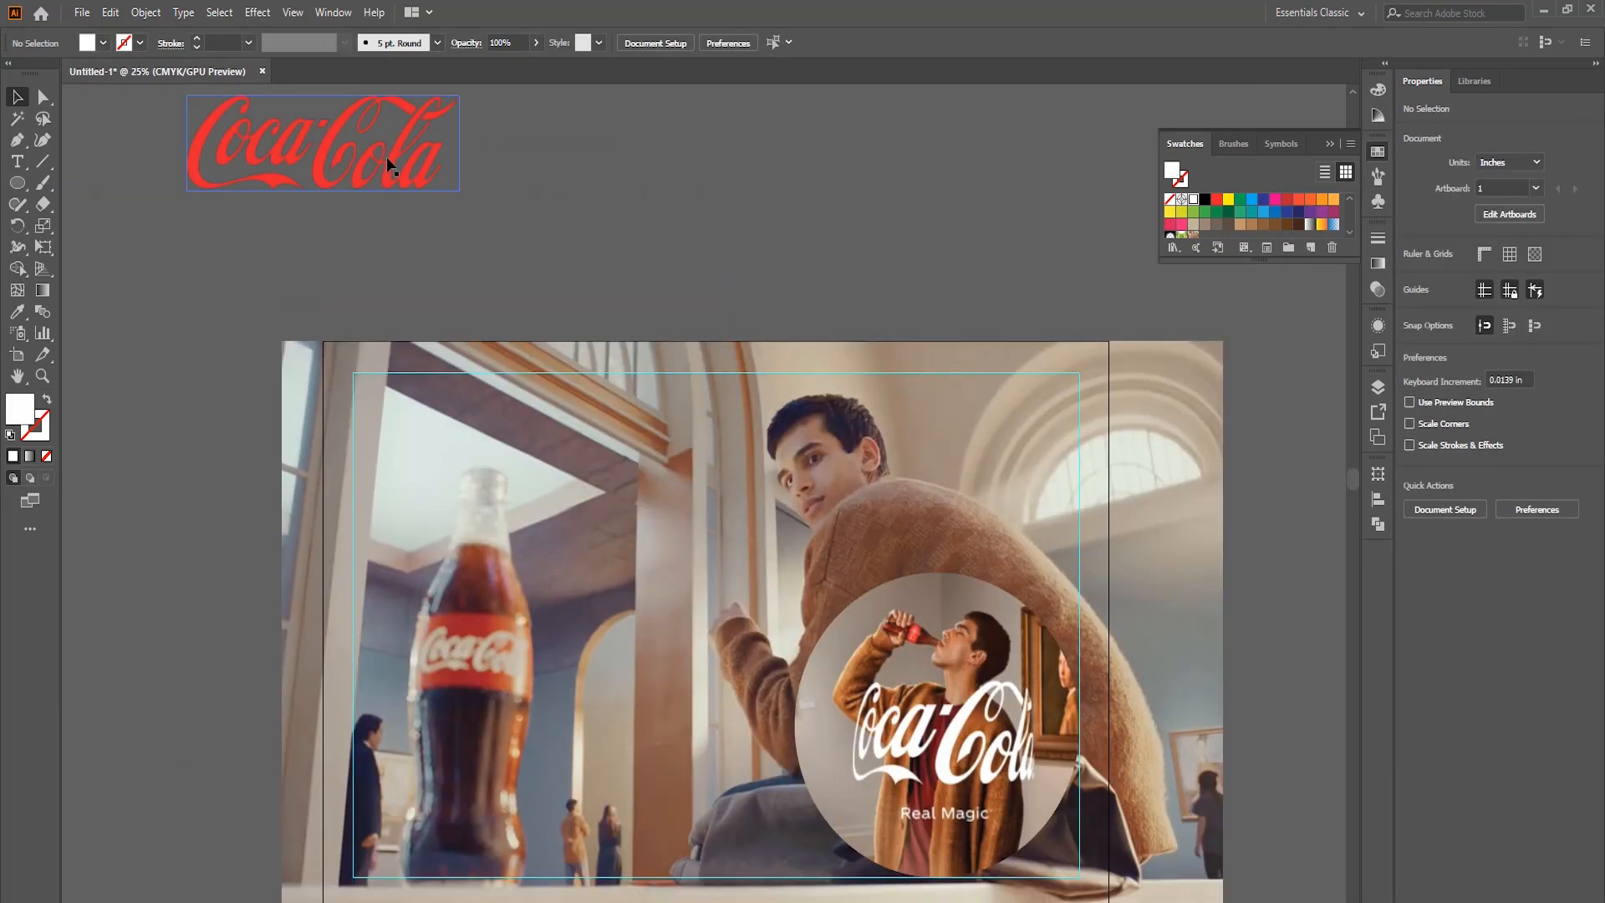
pyautogui.scroll(3, 390, 159)
pyautogui.scroll(-2, 398, 183)
pyautogui.click(441, 184)
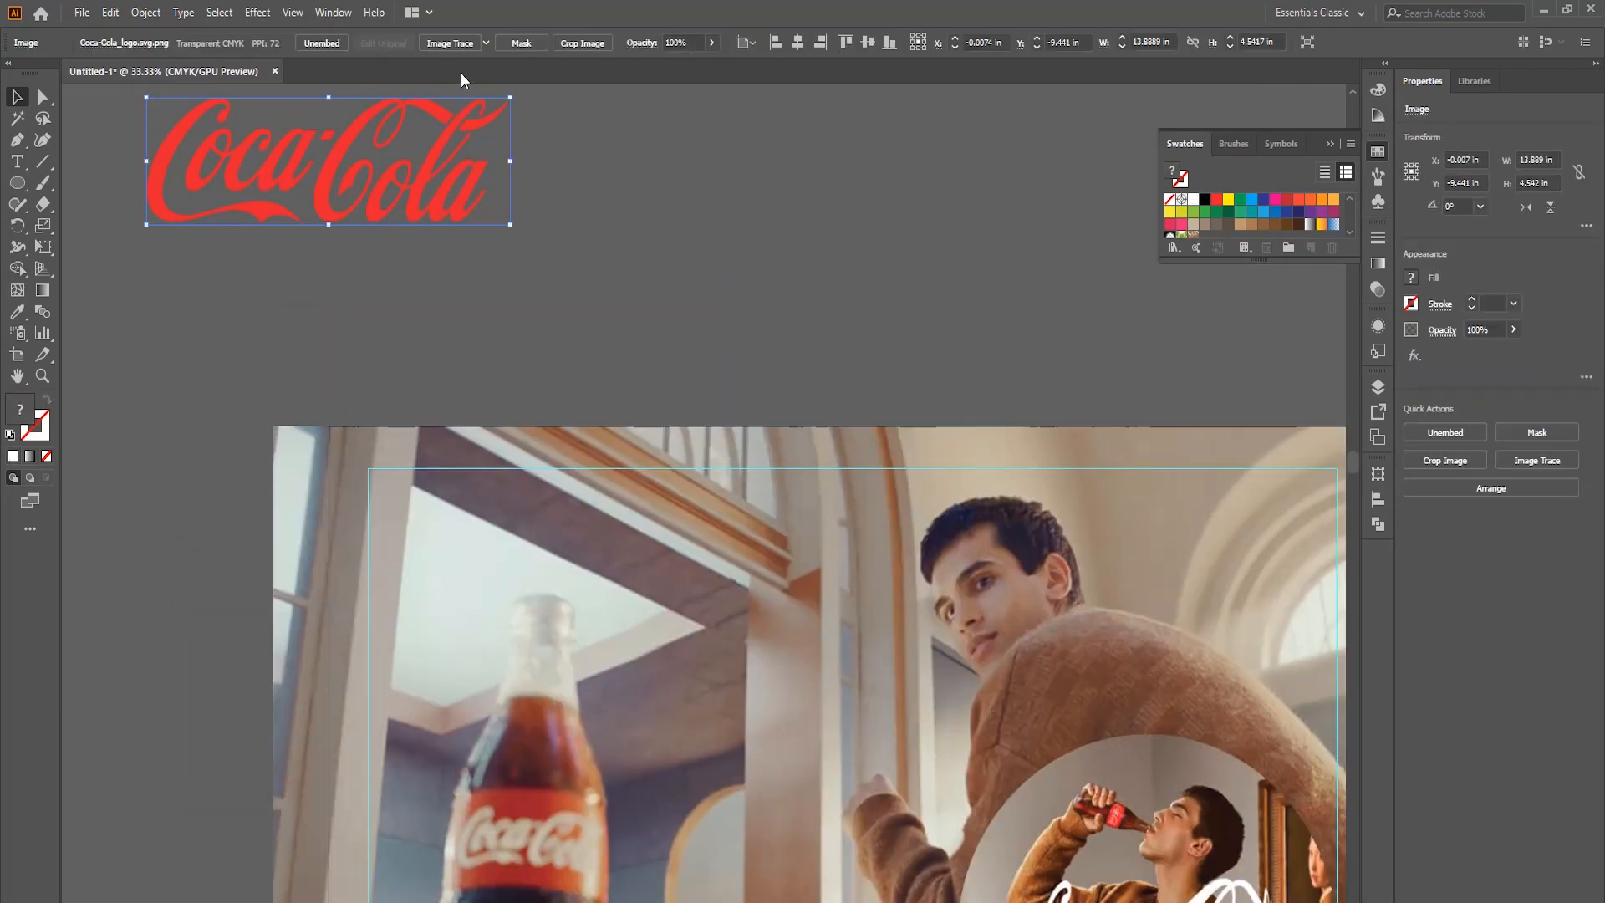
pyautogui.click(461, 48)
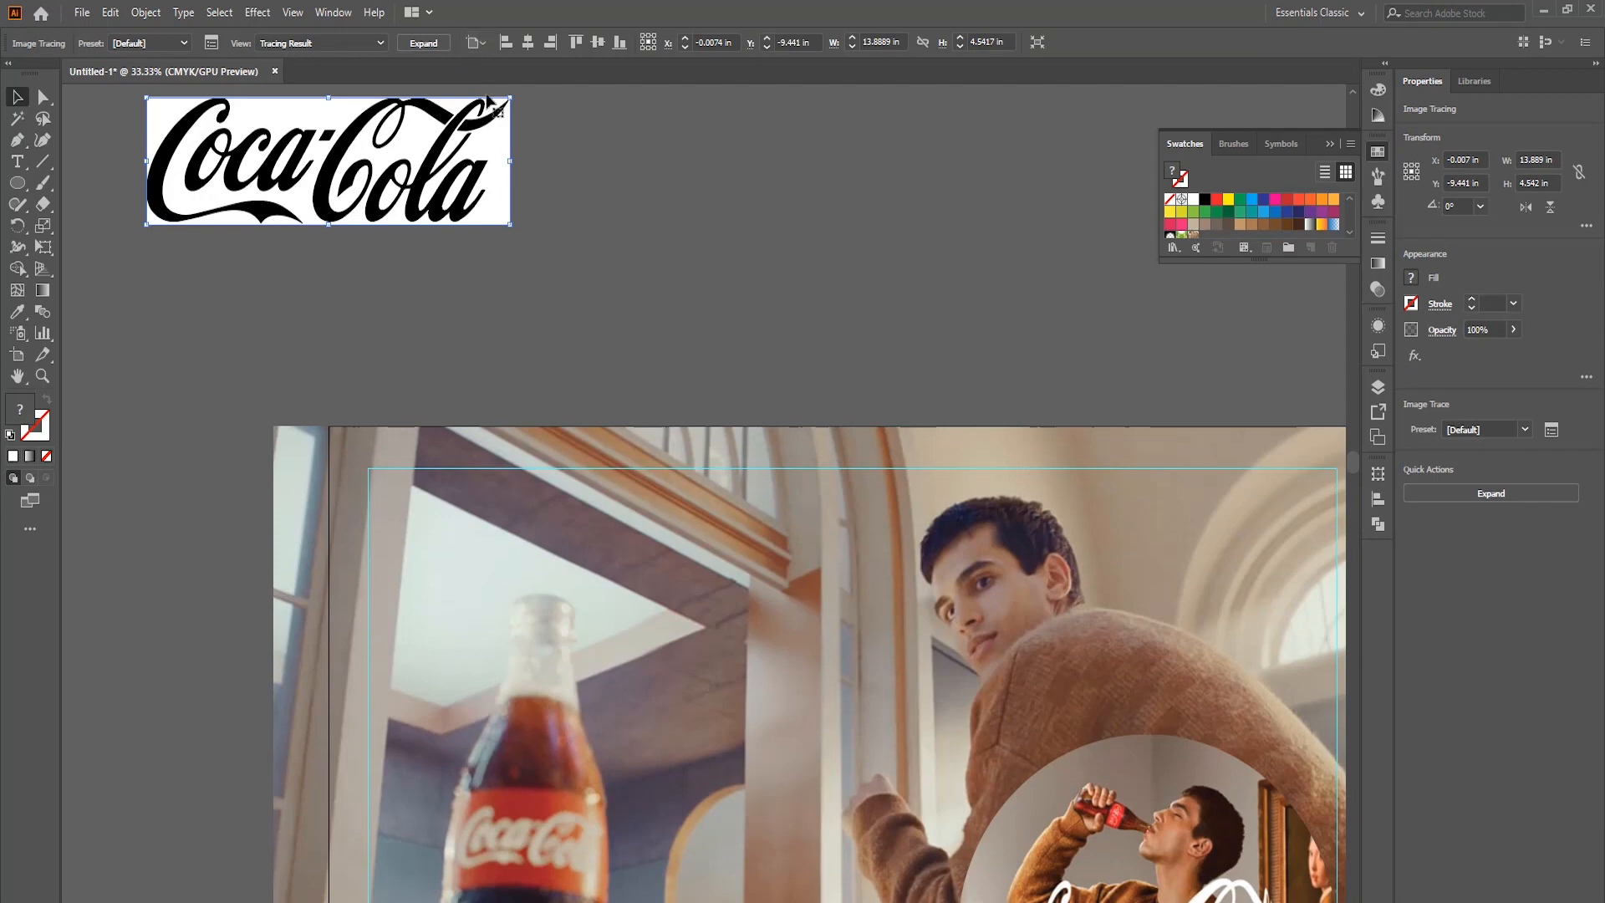
# Expand the traced Coca-Cola logo and delete its white areas within the isolated group.
pyautogui.click(445, 46)
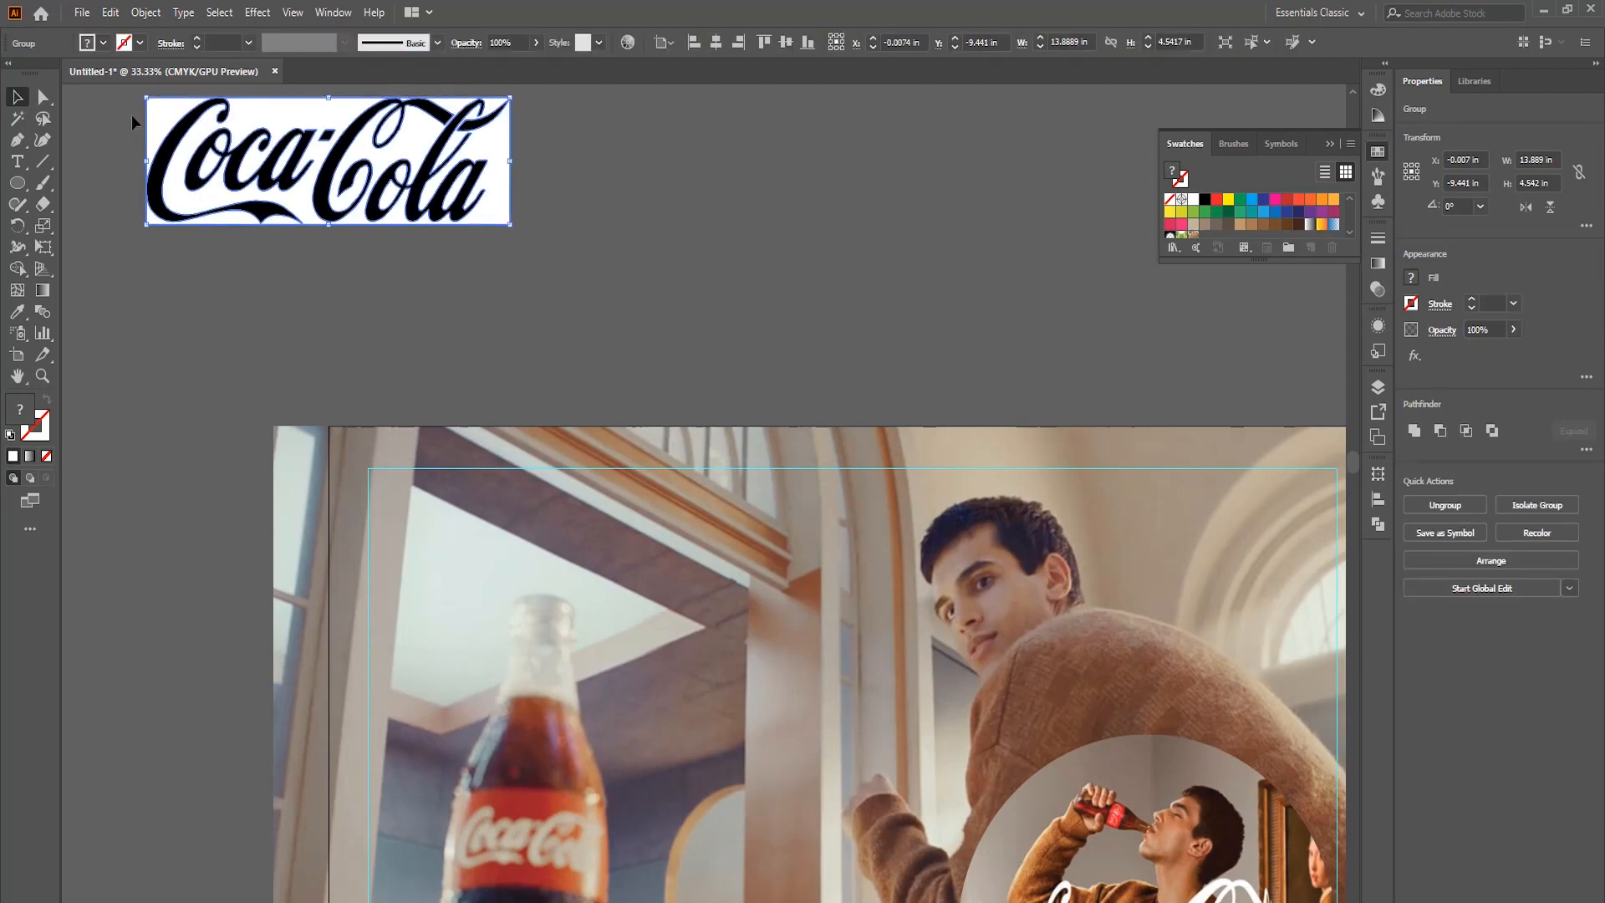
pyautogui.doubleClick(334, 113)
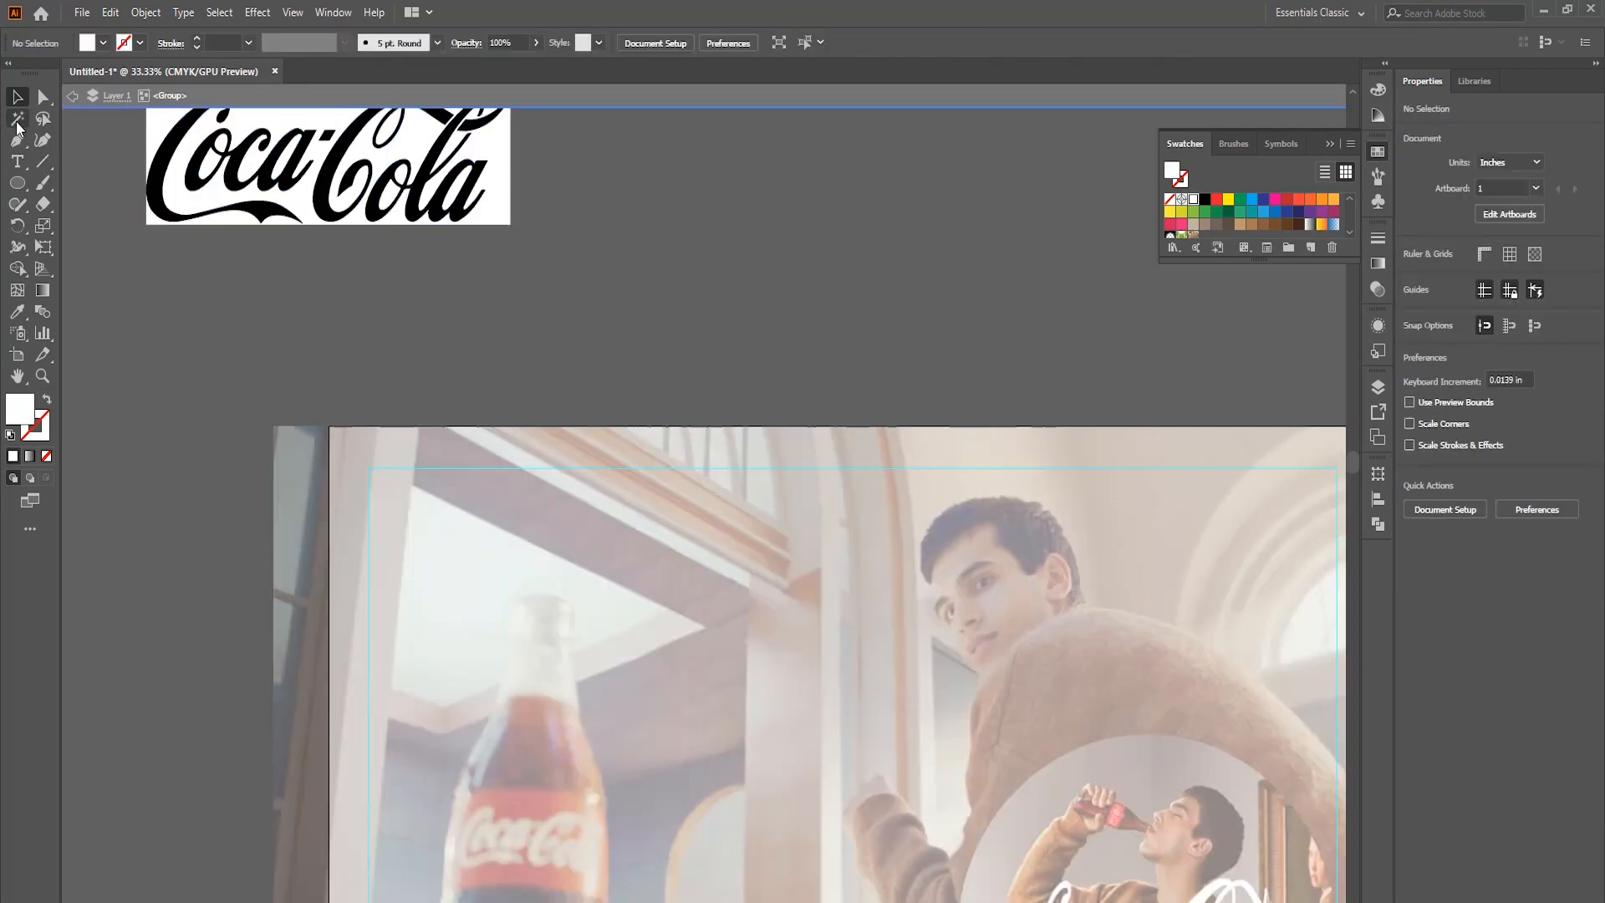
pyautogui.click(17, 118)
pyautogui.scroll(2, 322, 150)
pyautogui.click(315, 198)
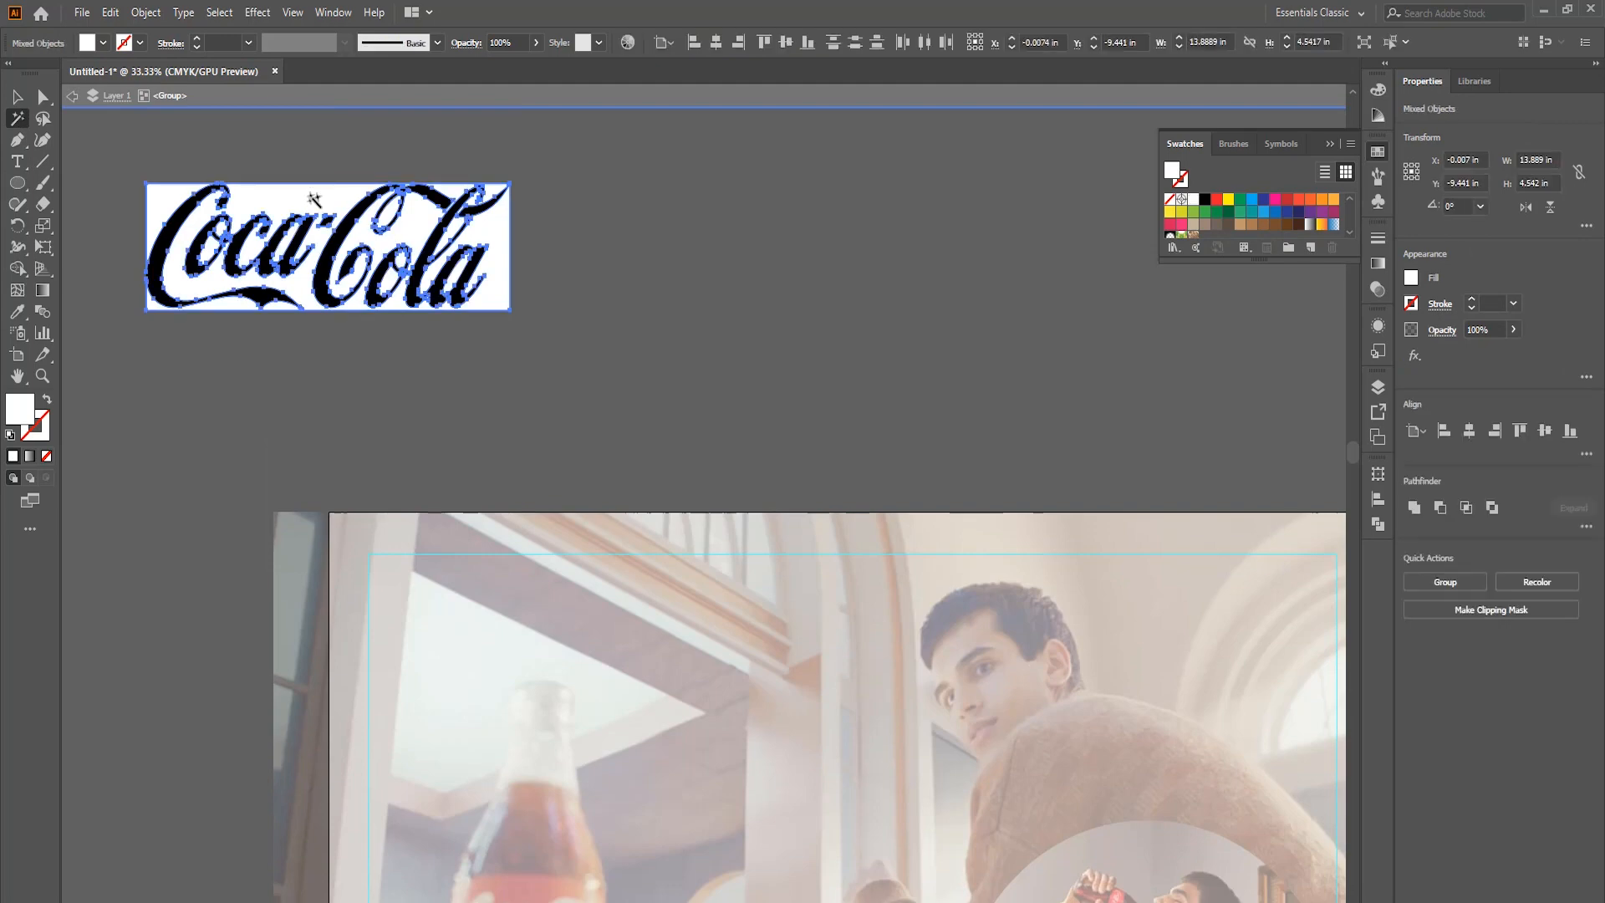
pyautogui.press('Delete')
pyautogui.click(17, 96)
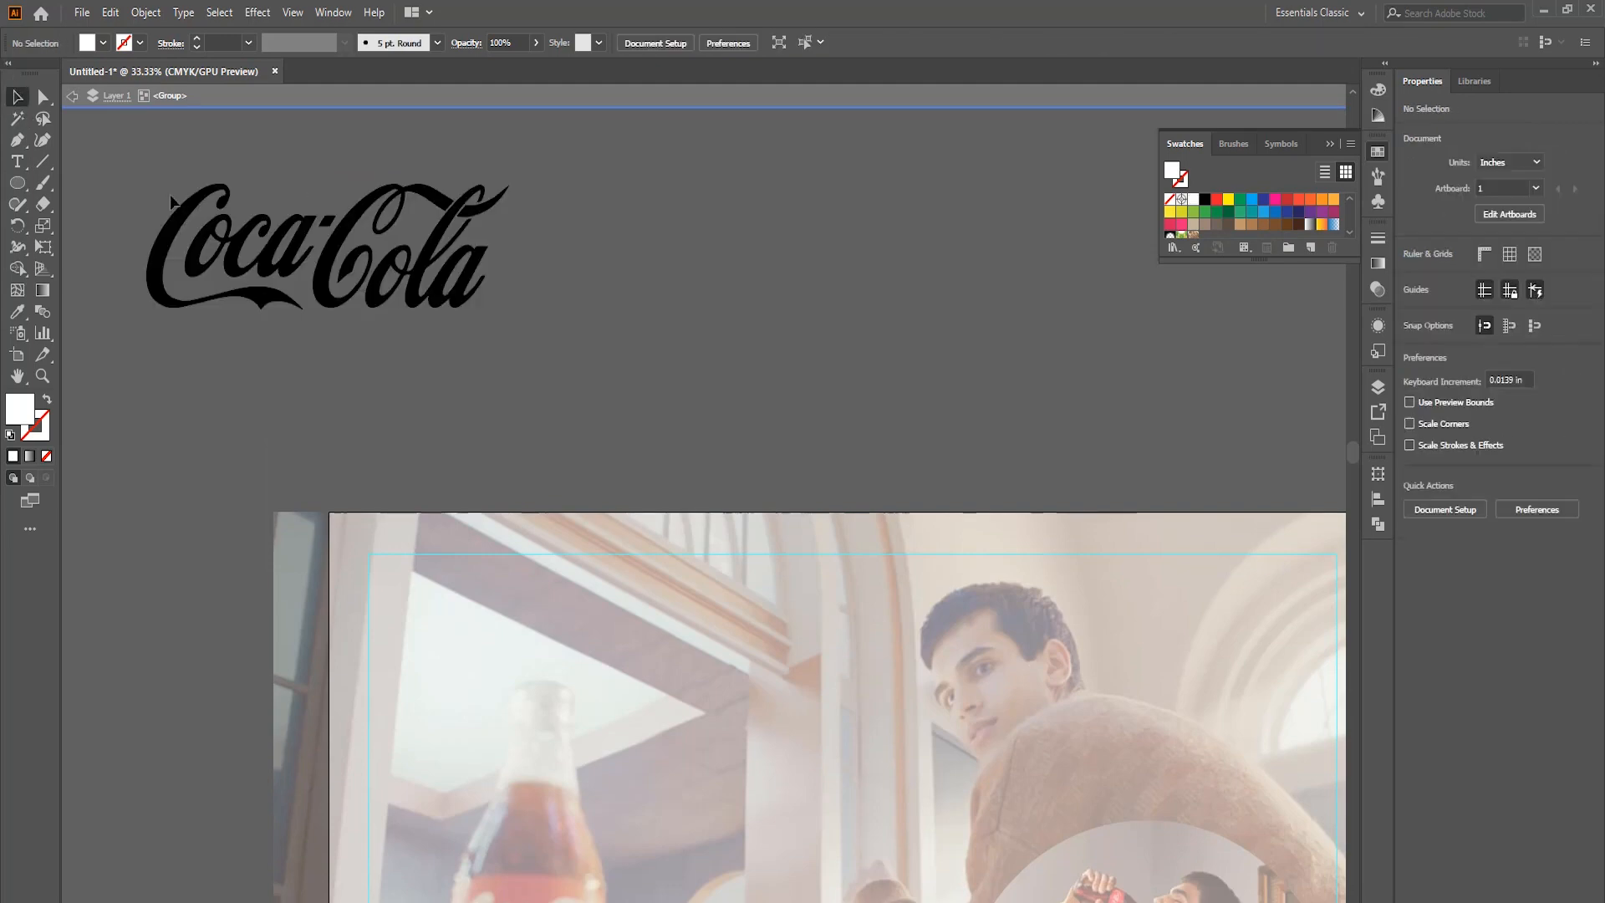
pyautogui.doubleClick(575, 325)
# Fill the traced logo with red, move it onto the poster between the bottle and the circular picture, and bring it to the front.
pyautogui.click(459, 293)
pyautogui.scroll(-5, 566, 358)
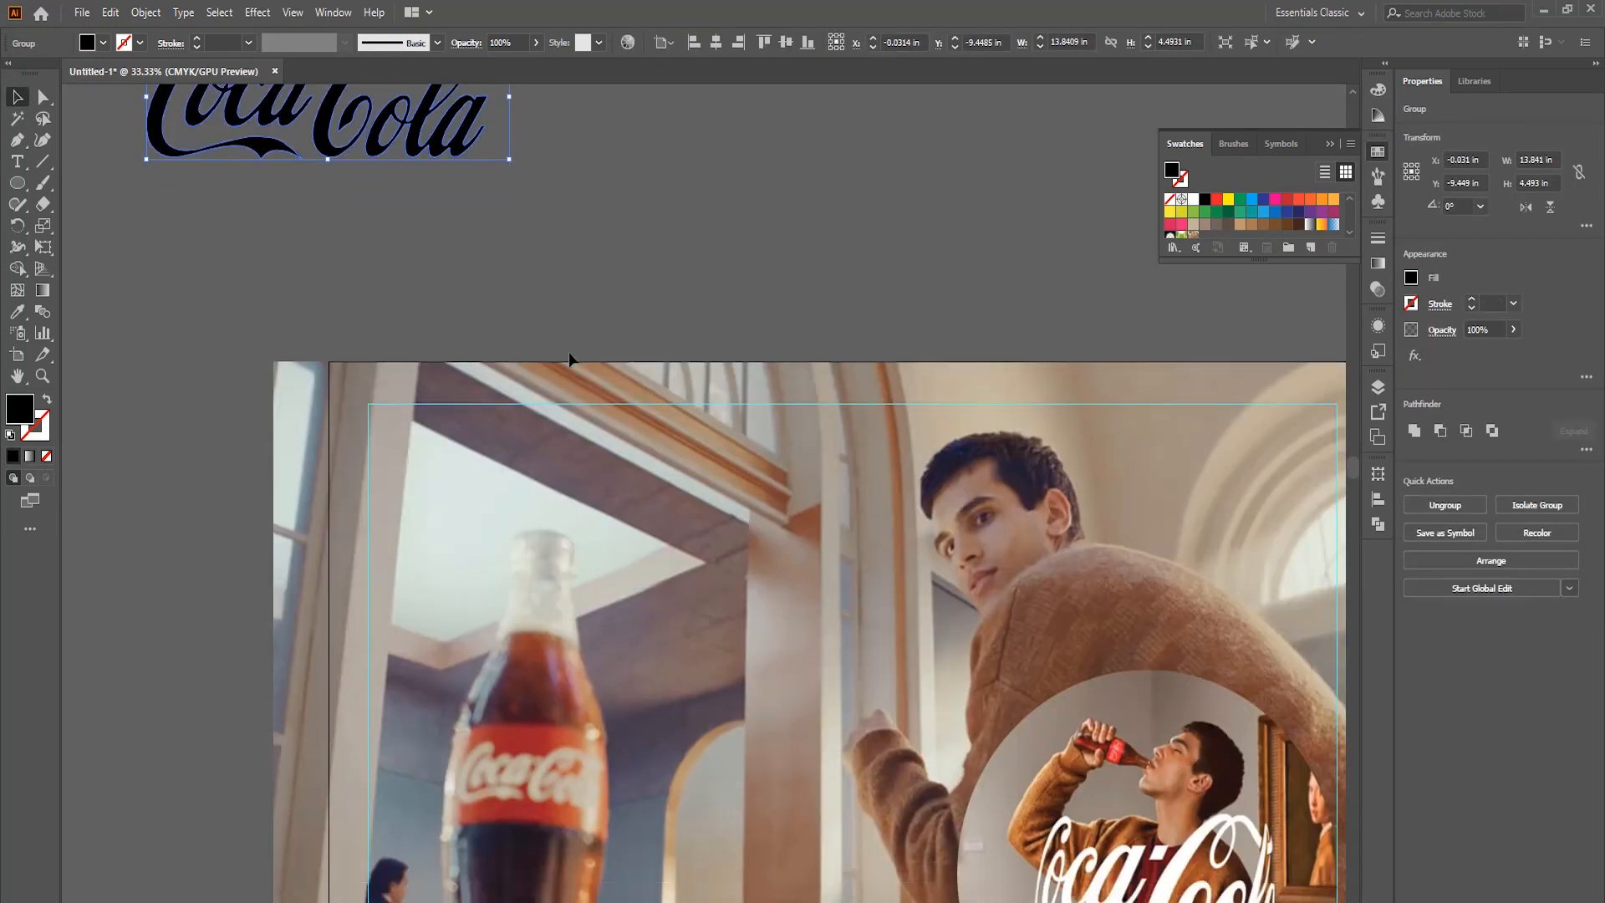
pyautogui.press('i')
pyautogui.hotkey('ctrl', '-')
pyautogui.hotkey('ctrl', '-')
pyautogui.hotkey('ctrl', '-')
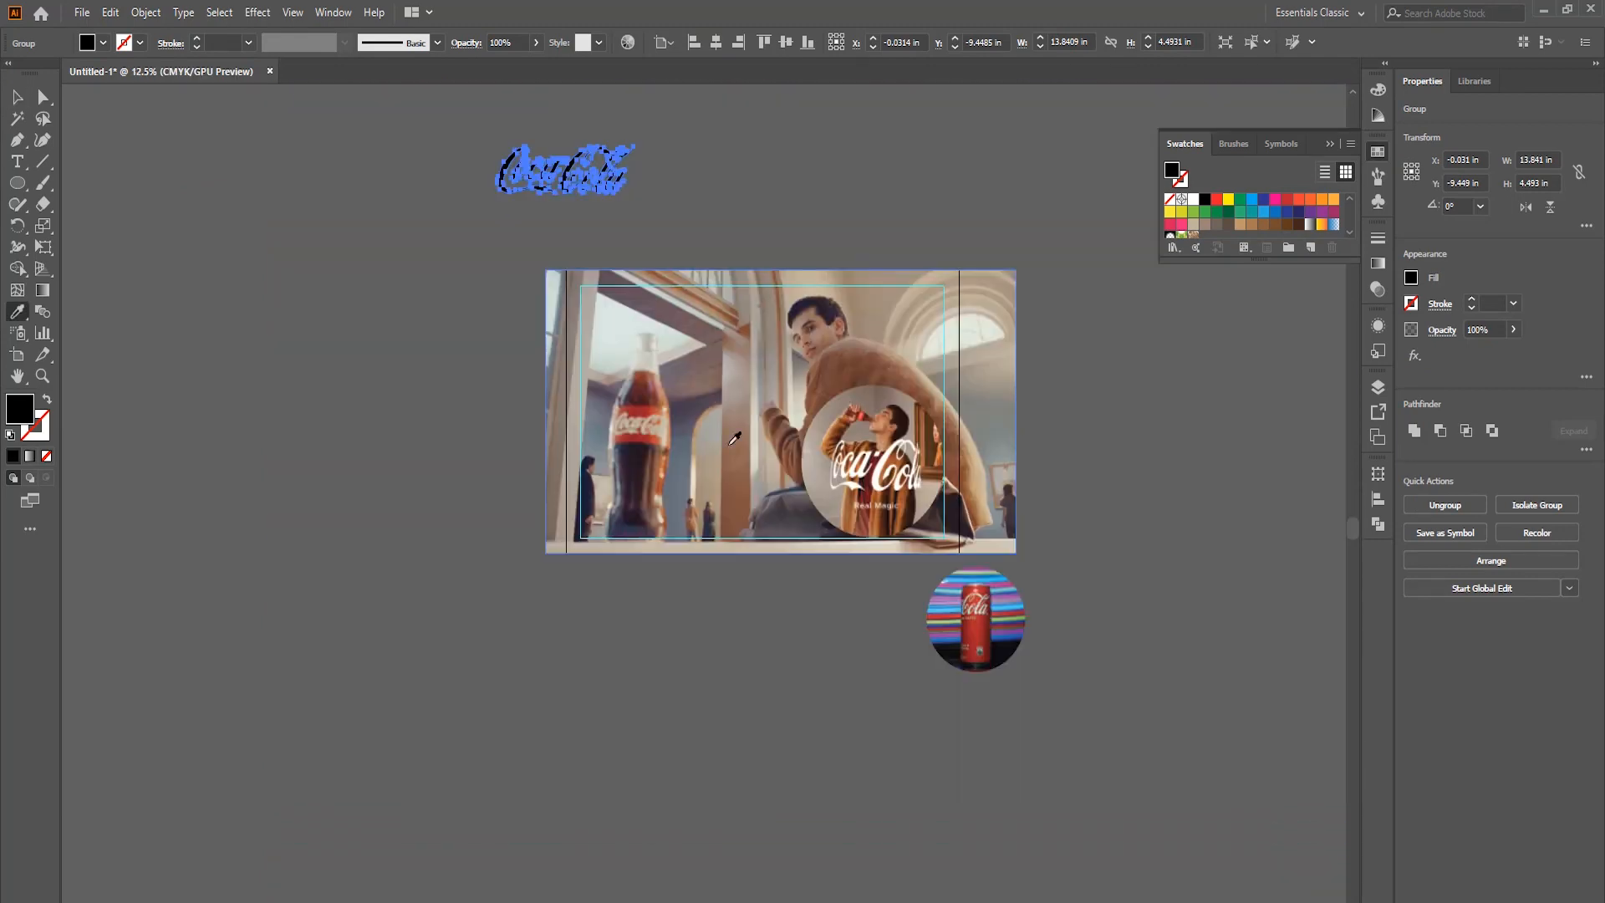
pyautogui.click(15, 99)
pyautogui.scroll(2, 592, 222)
pyautogui.click(1216, 199)
pyautogui.click(836, 205)
pyautogui.moveTo(602, 197); pyautogui.dragTo(968, 662)
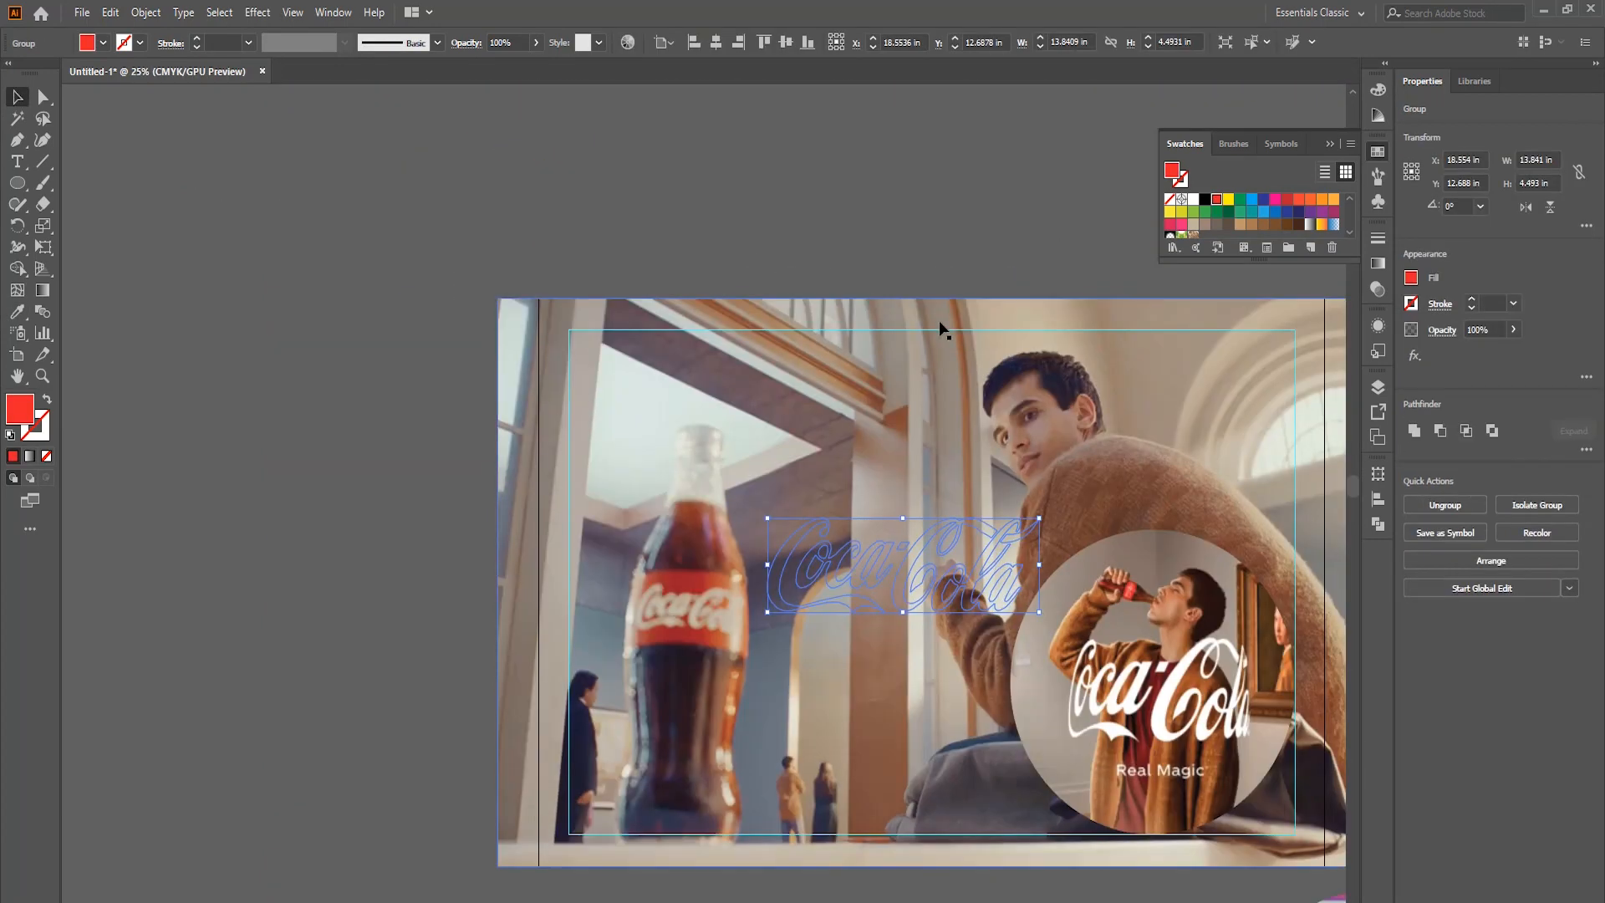
pyautogui.hotkey('ctrl', 'shift', ']')
# Place the logo in the lower left corner of the margin guide and recolour it white.
pyautogui.click(940, 260)
pyautogui.scroll(-5, 949, 377)
pyautogui.scroll(-1, 954, 460)
pyautogui.moveTo(904, 460); pyautogui.dragTo(707, 678)
pyautogui.click(877, 585)
pyautogui.scroll(1, 880, 584)
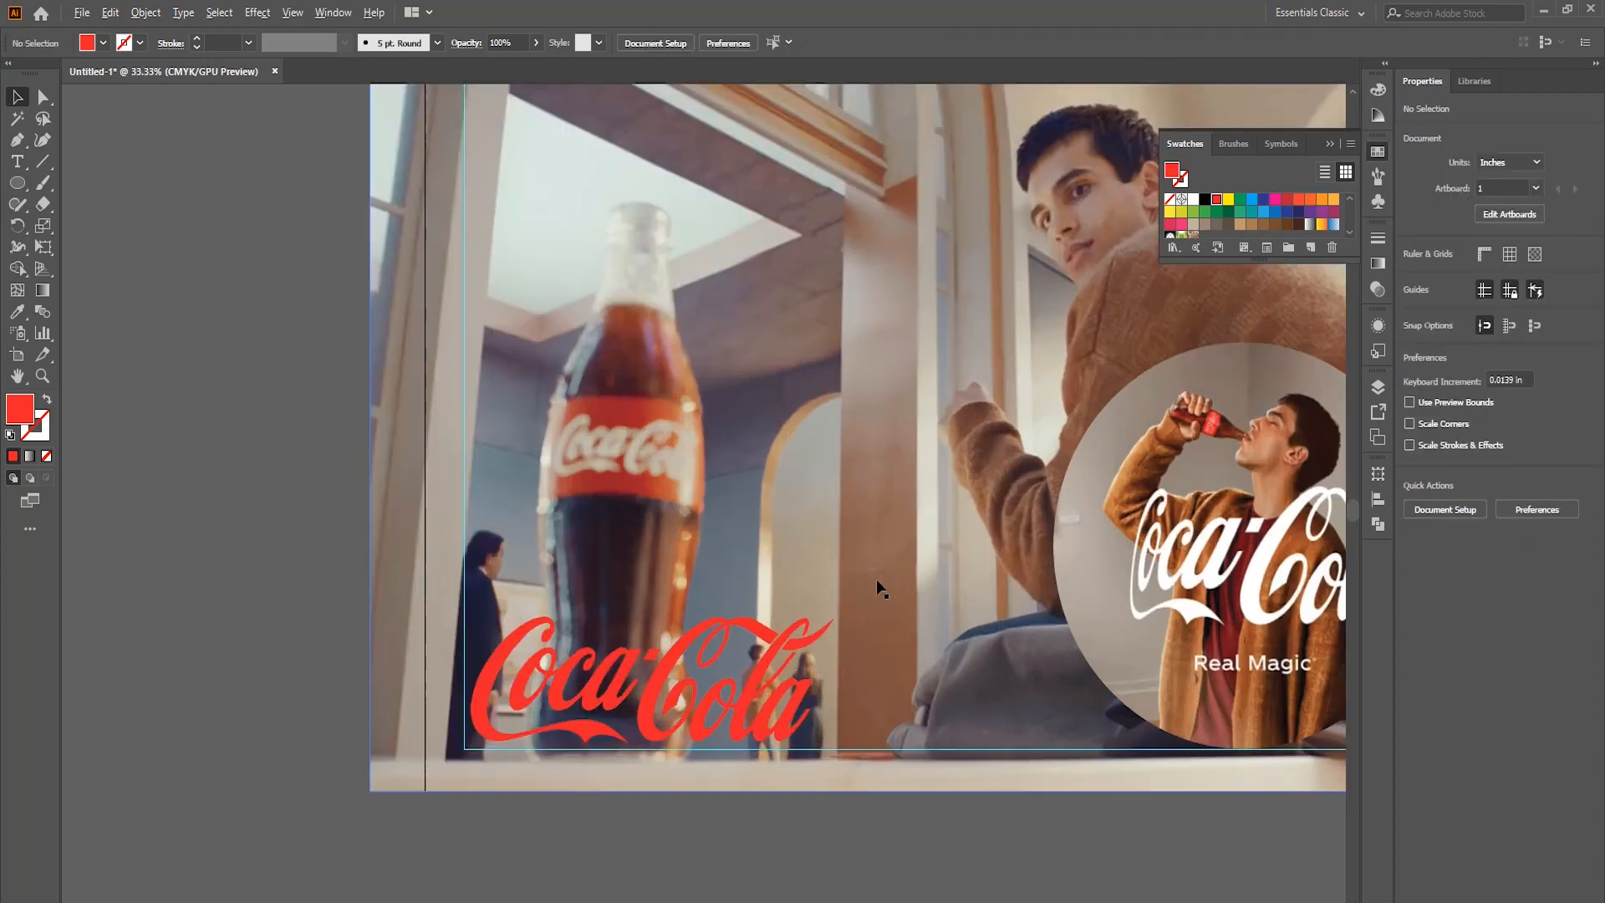
pyautogui.scroll(-2, 874, 582)
pyautogui.moveTo(771, 572); pyautogui.dragTo(771, 555)
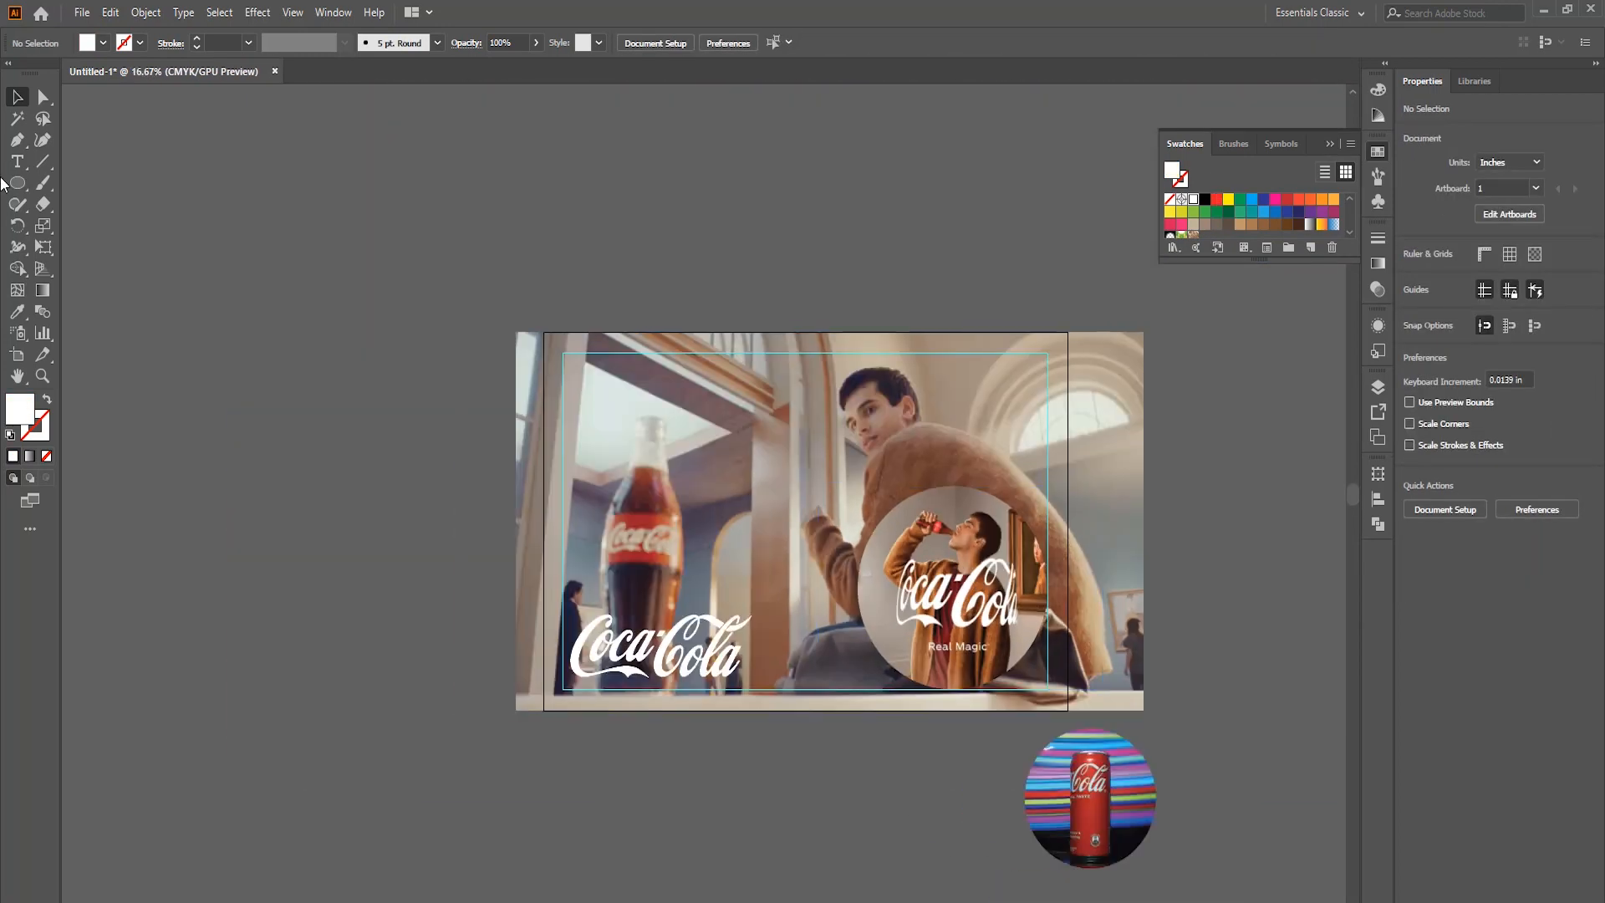
# Add the text REAL MAGIC at 130 pt above the artboard.
pyautogui.click(16, 161)
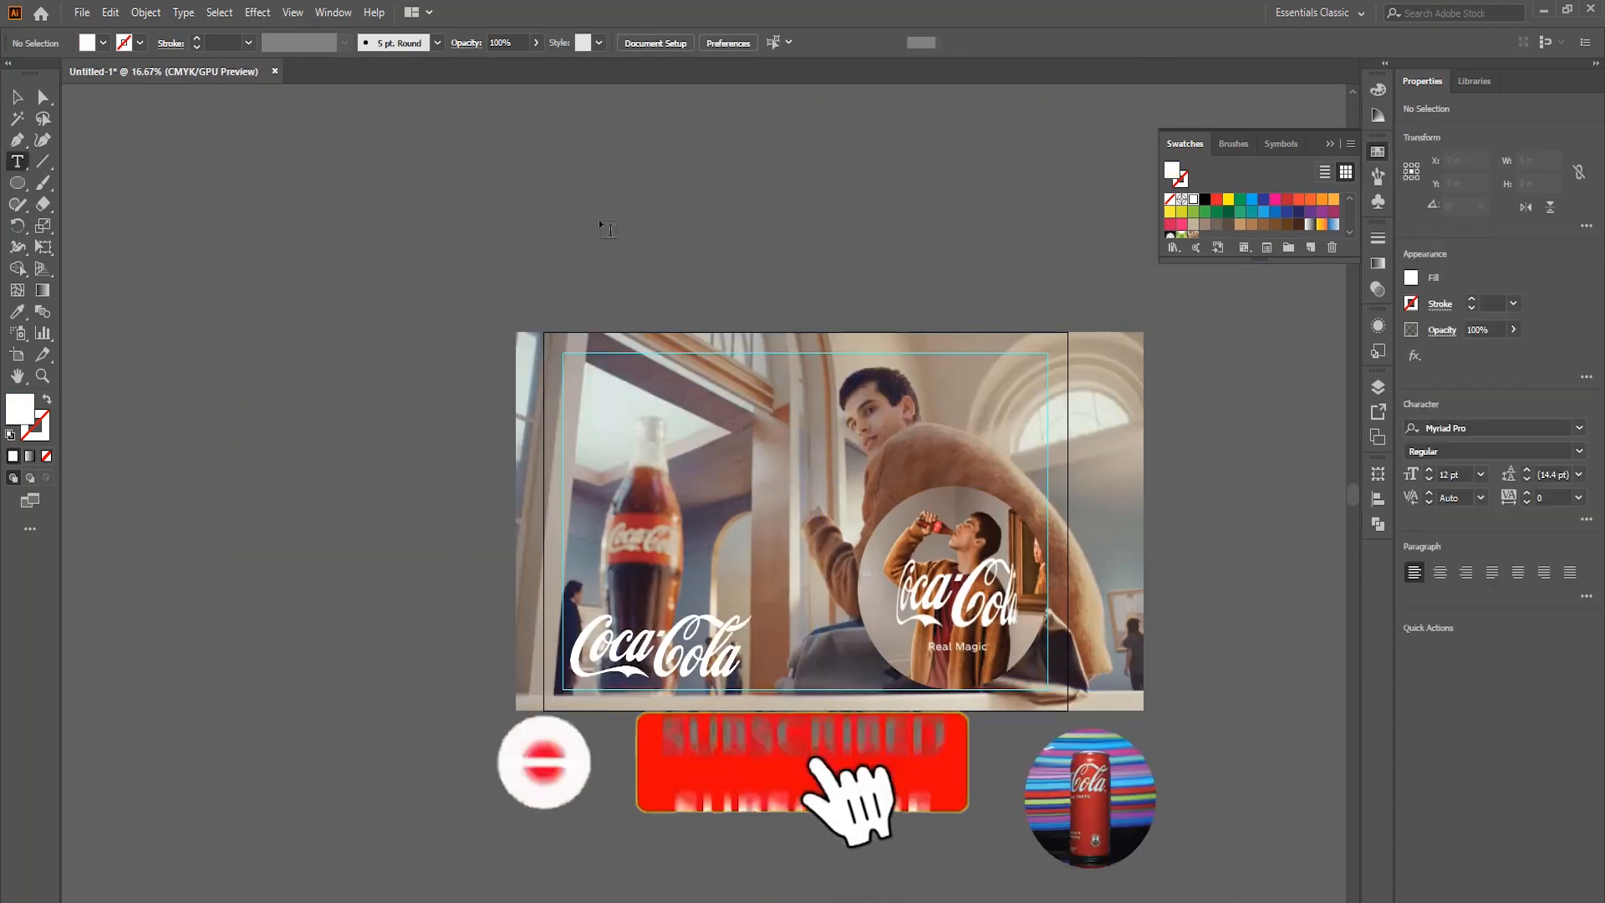
pyautogui.scroll(3, 697, 287)
pyautogui.click(666, 237)
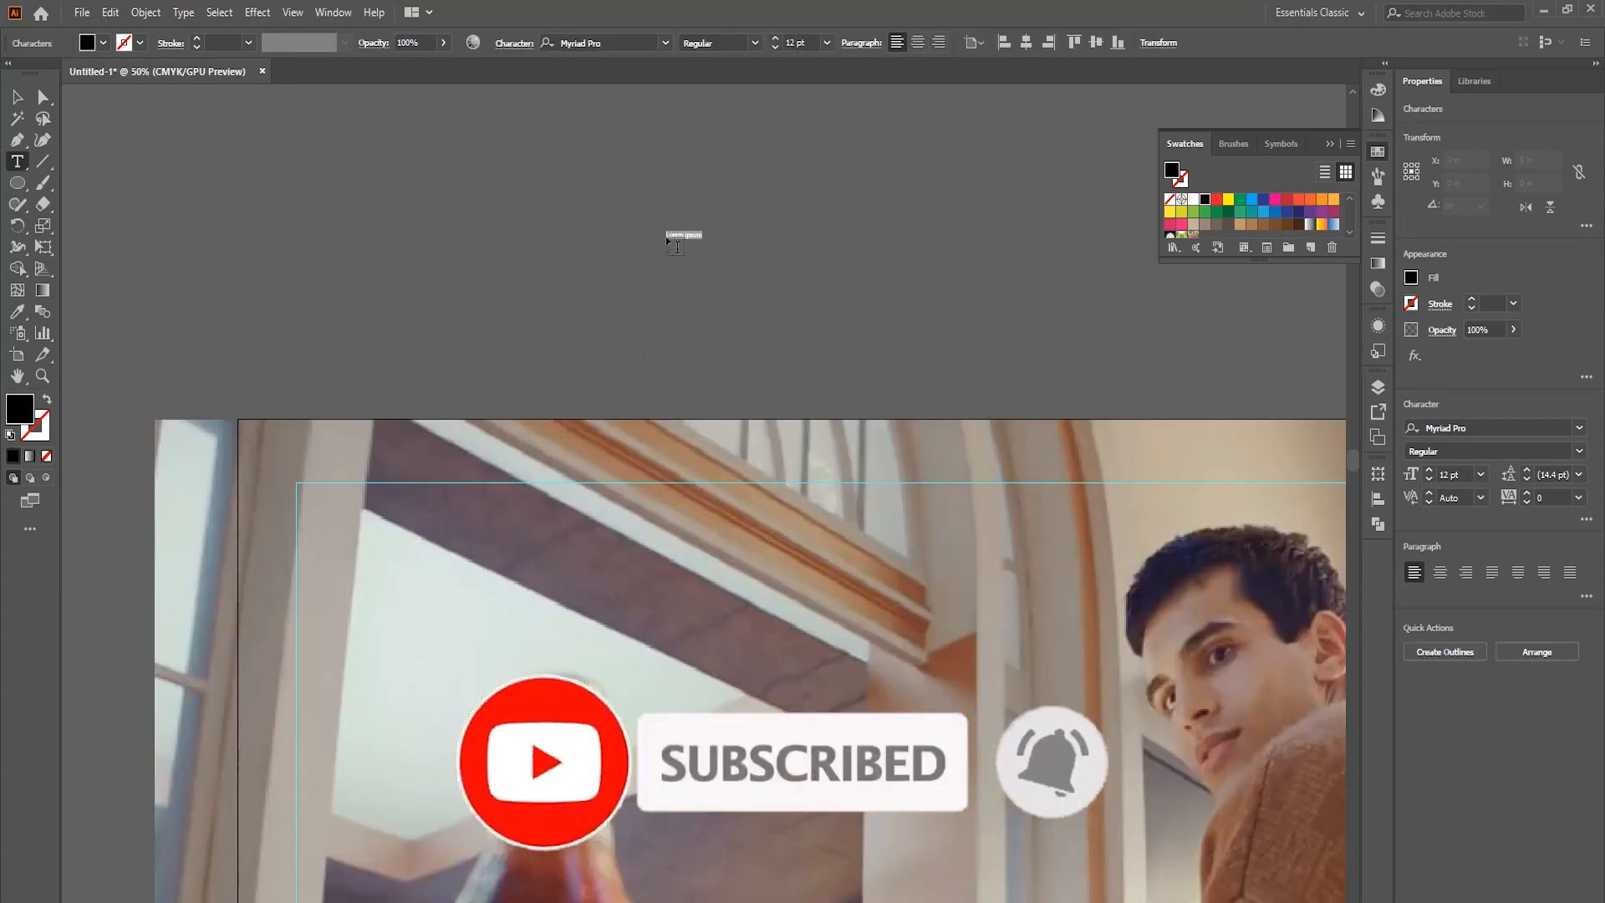
pyautogui.write('130')
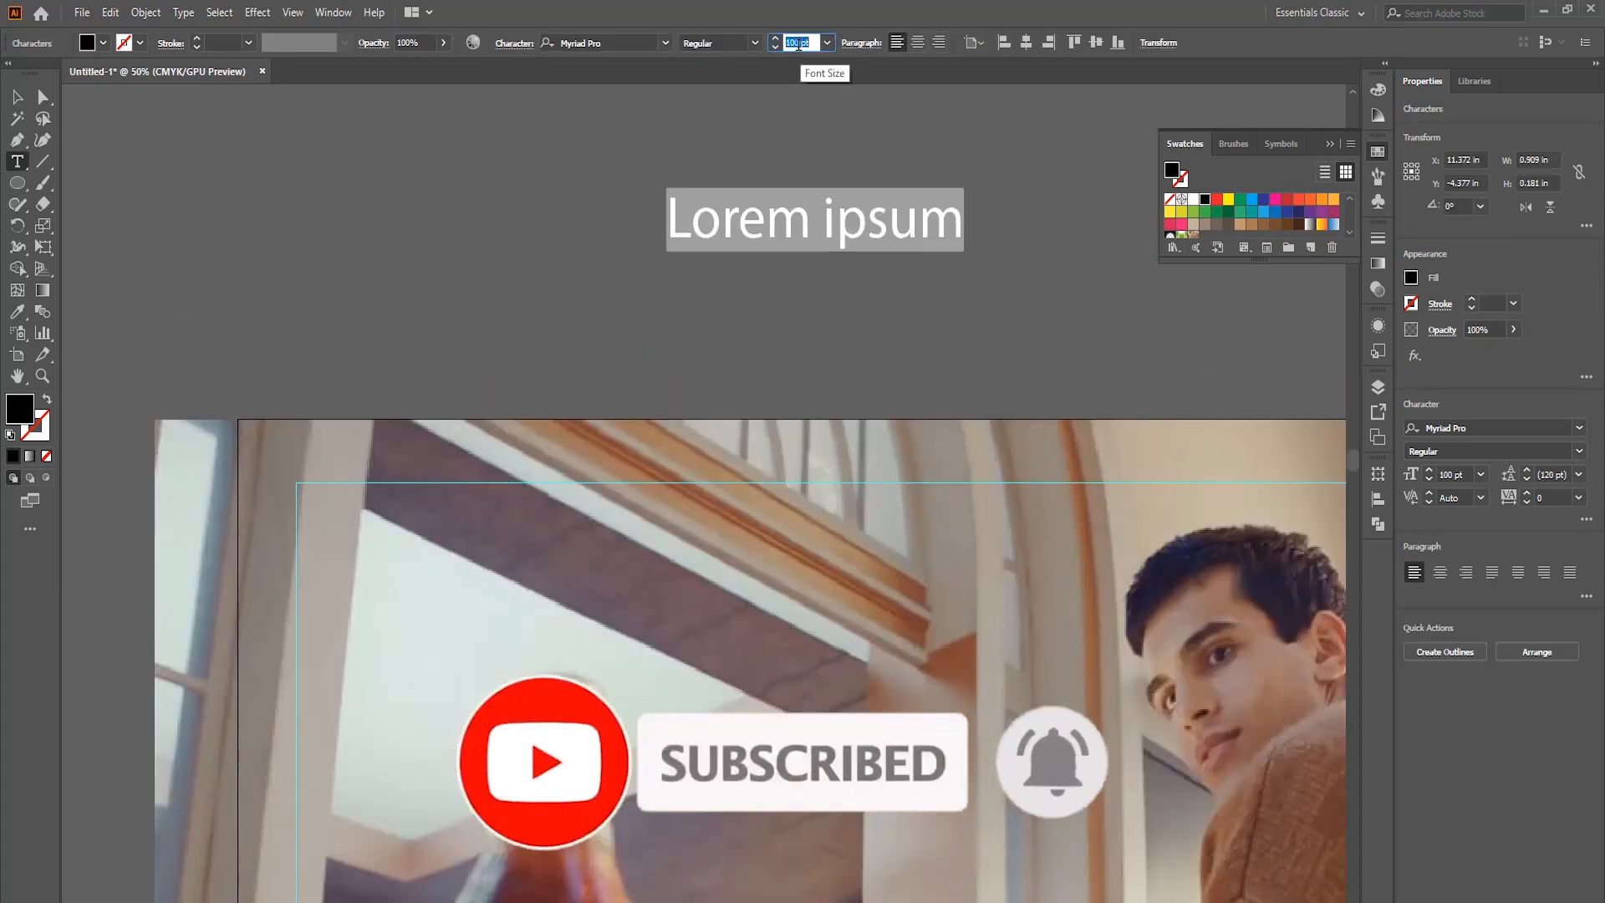
pyautogui.press('Return')
pyautogui.write('REAL MAGI')
pyautogui.write('C')
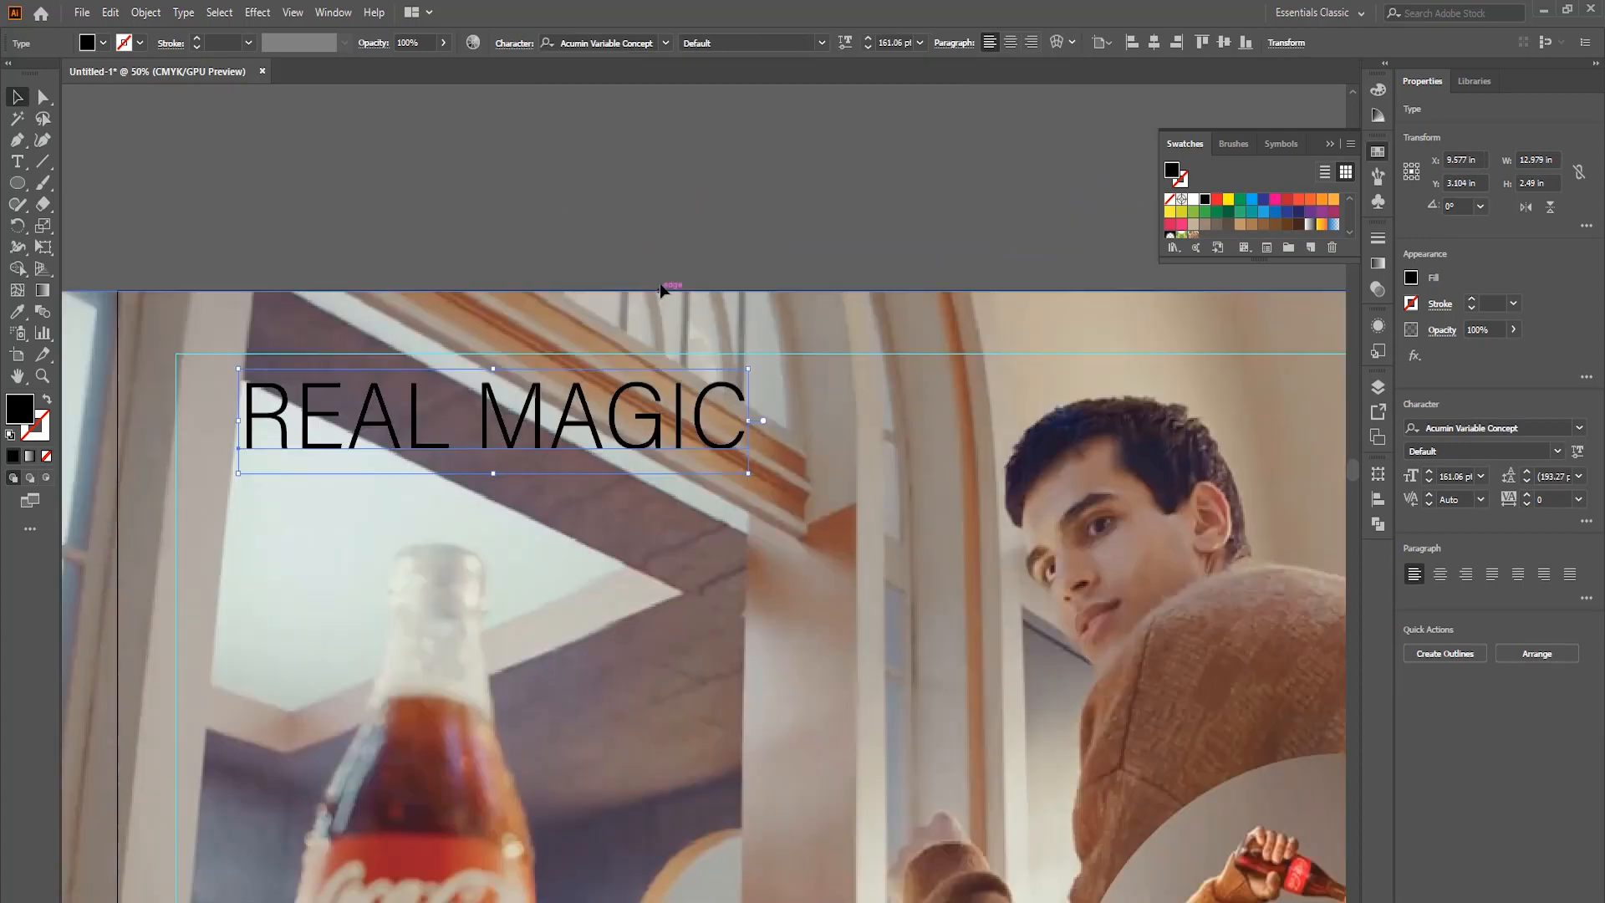
pyautogui.click(822, 42)
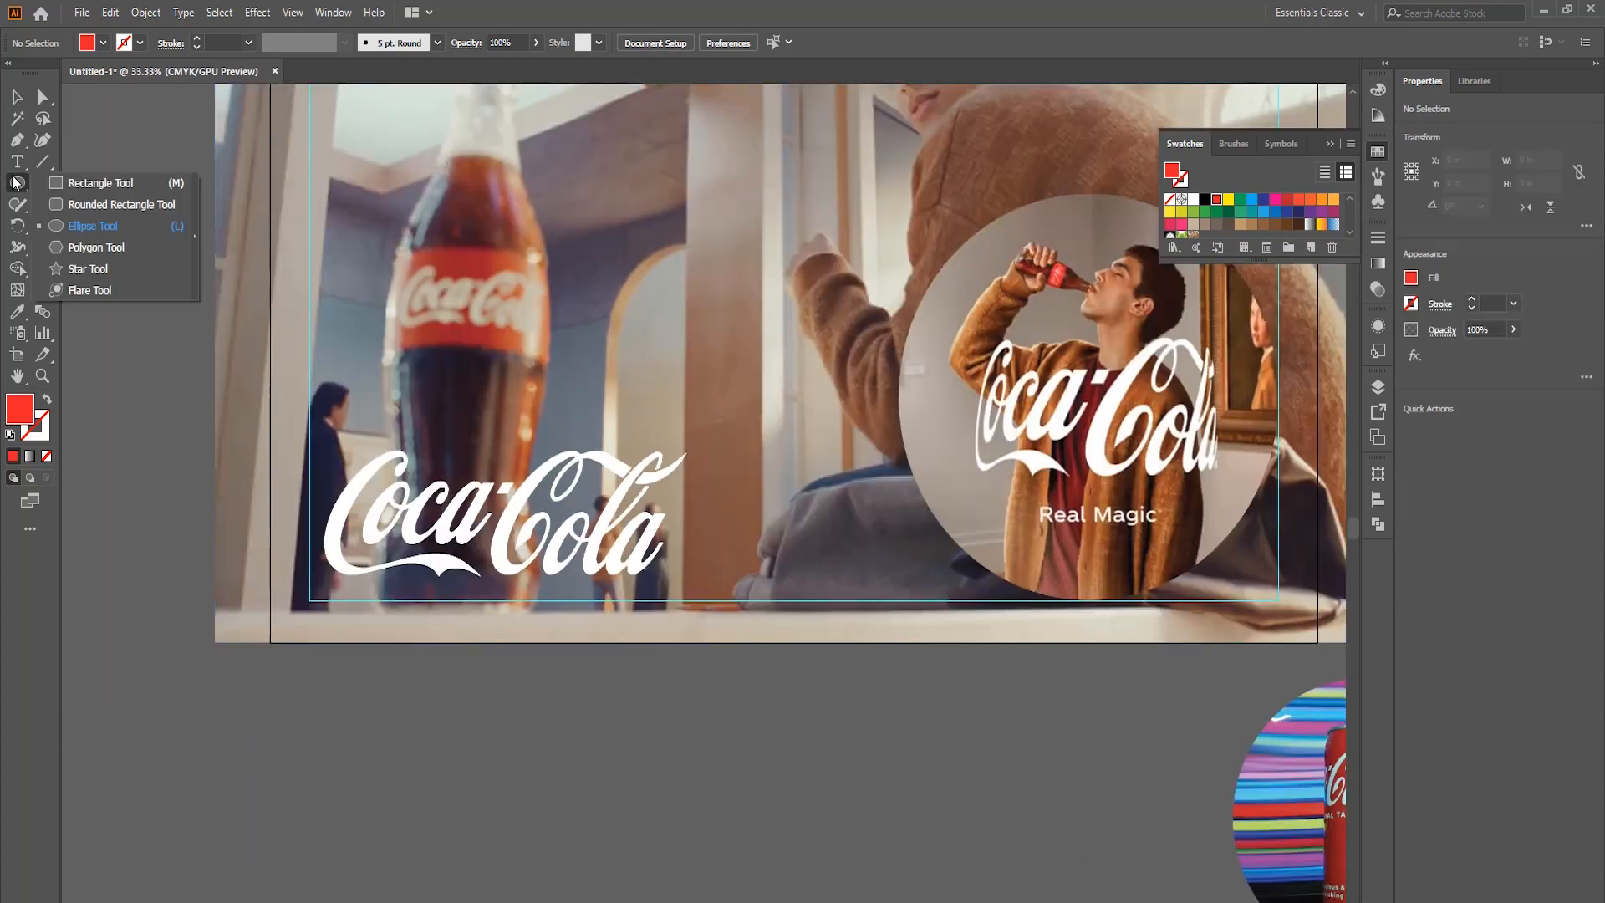
# Draw a closed wavy red shape about 45.4 × 12.3 in across the poster's bottom with the Curvature tool.
pyautogui.click(42, 140)
pyautogui.click(270, 391)
pyautogui.click(439, 430)
pyautogui.click(543, 394)
pyautogui.click(659, 392)
pyautogui.click(785, 517)
pyautogui.click(905, 583)
pyautogui.click(1011, 552)
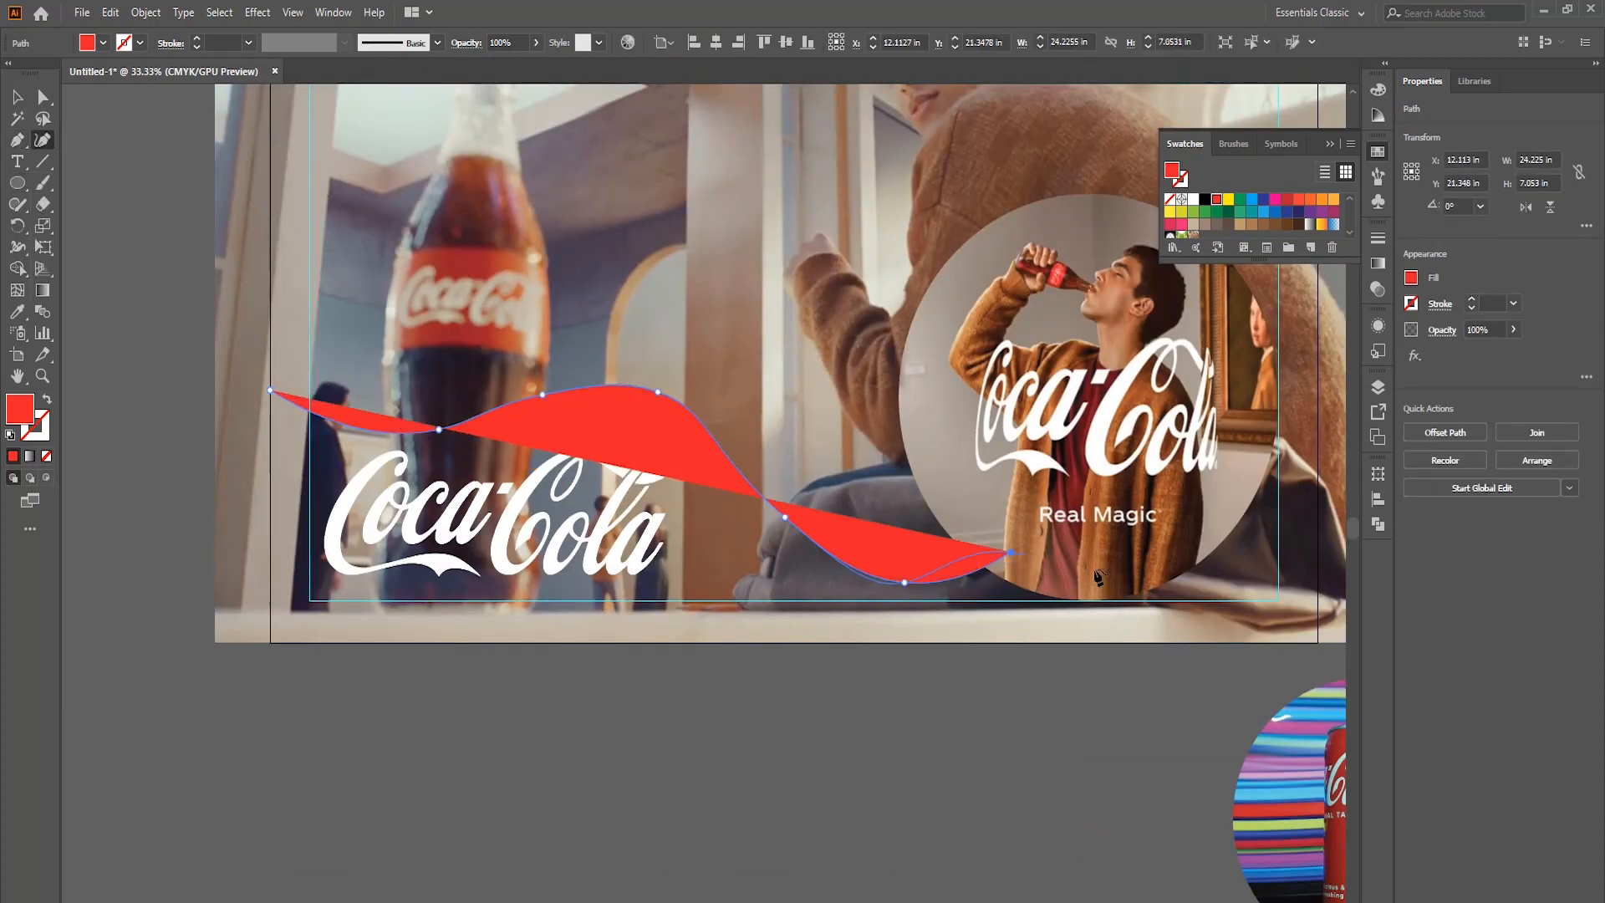
pyautogui.click(1155, 593)
pyautogui.click(1317, 553)
pyautogui.click(1336, 563)
pyautogui.click(1326, 674)
pyautogui.click(238, 682)
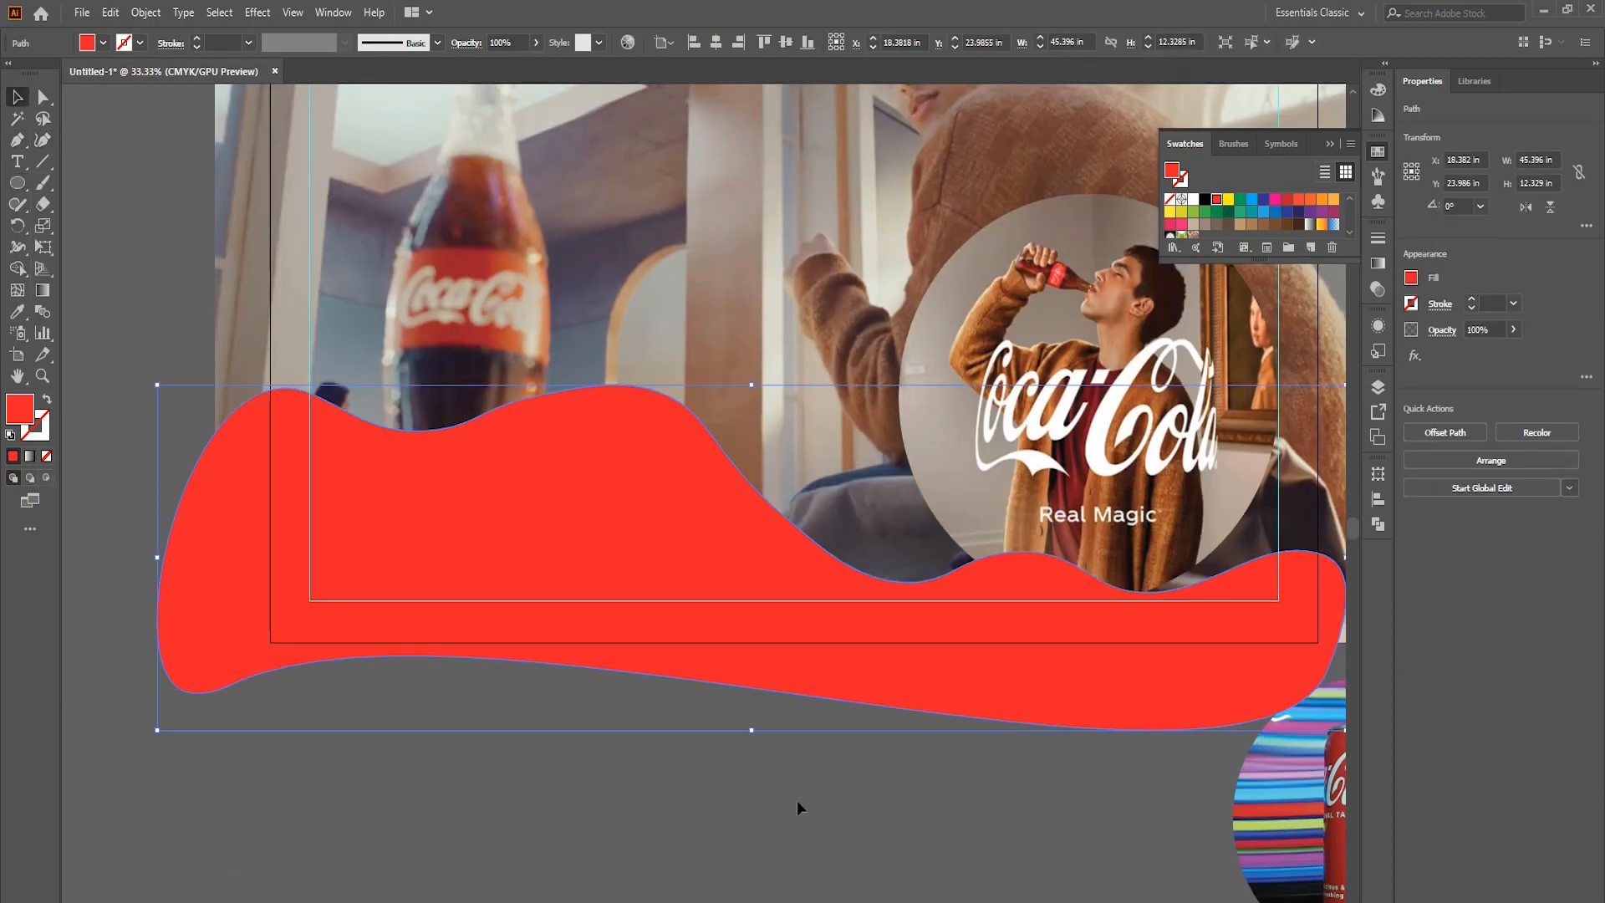
# Try a black rectangle as a backing behind the REAL MAGIC heading in the poster's upper left.
pyautogui.click(17, 183)
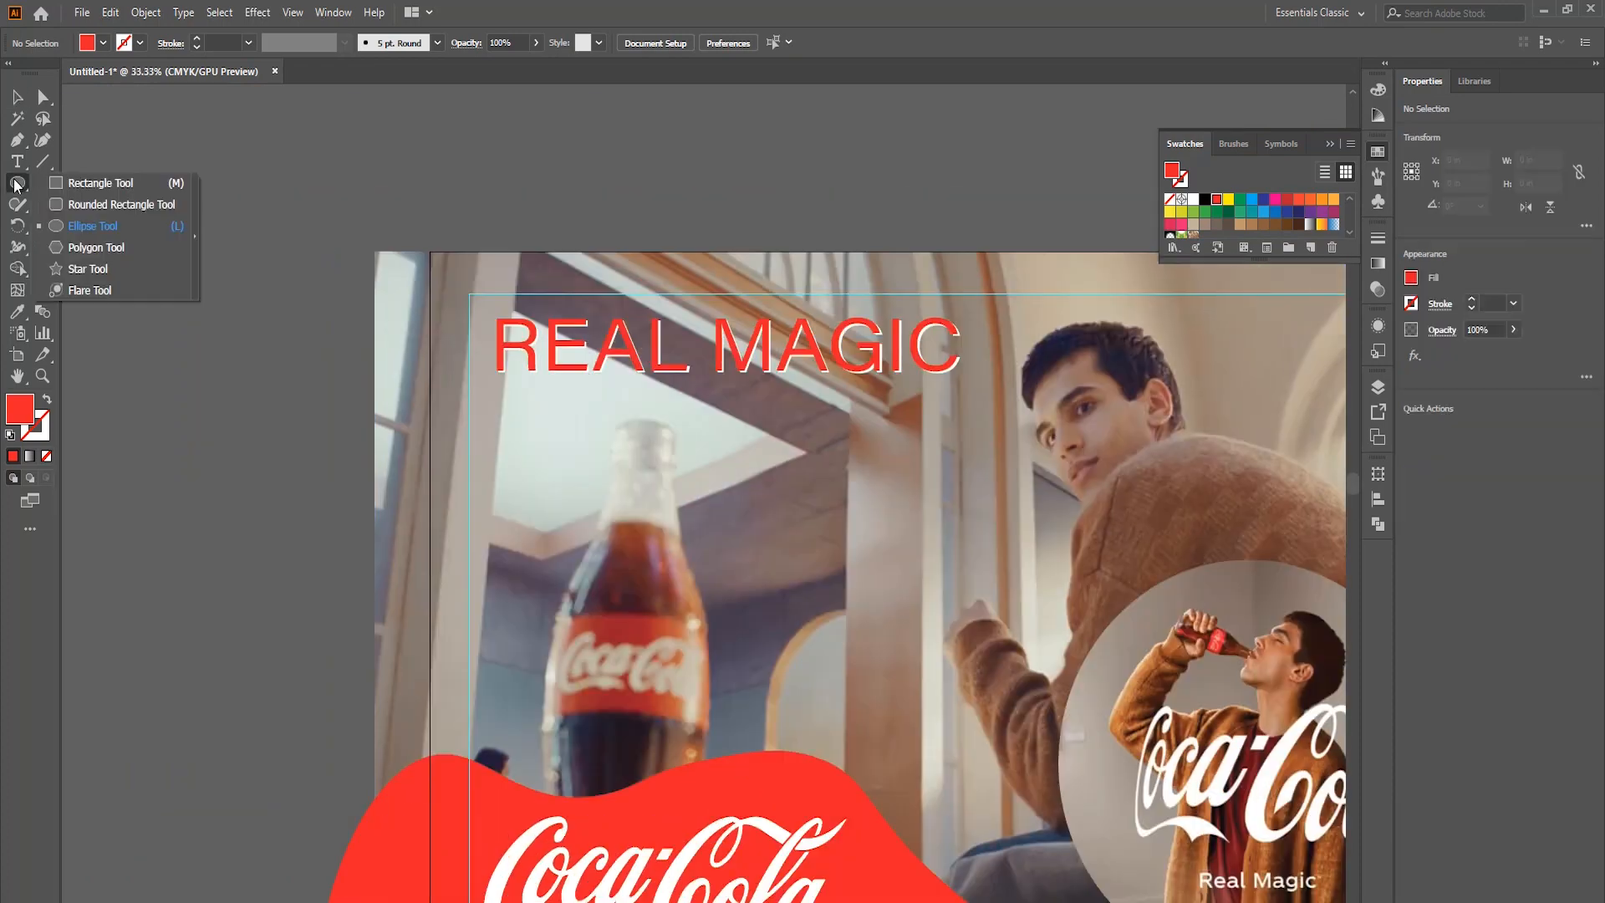
pyautogui.click(100, 183)
pyautogui.moveTo(230, 251)
pyautogui.mouseDown()
pyautogui.moveTo(563, 378)
pyautogui.moveTo(786, 401)
pyautogui.mouseUp()
pyautogui.click(18, 97)
pyautogui.moveTo(508, 252); pyautogui.dragTo(509, 281)
pyautogui.click(635, 335)
pyautogui.click(1205, 199)
pyautogui.hotkey('ctrl', '[')
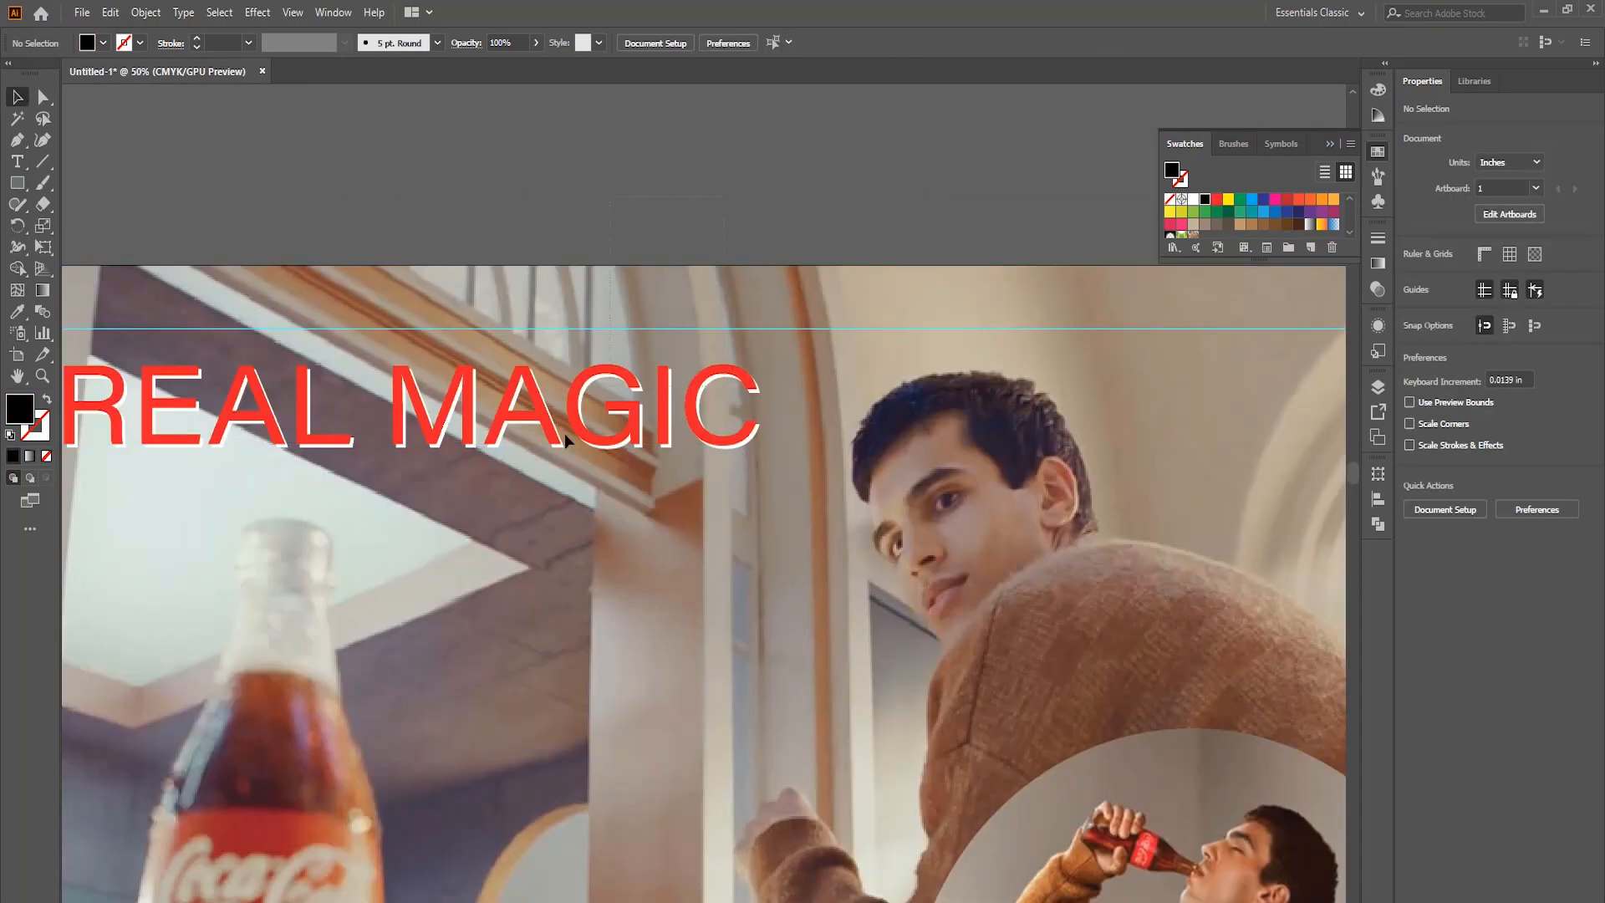
# Set the REAL MAGIC heading to Acumin Variable Concept Bold Italic and adjust the offset between its red and white copies.
pyautogui.click(920, 43)
pyautogui.click(822, 42)
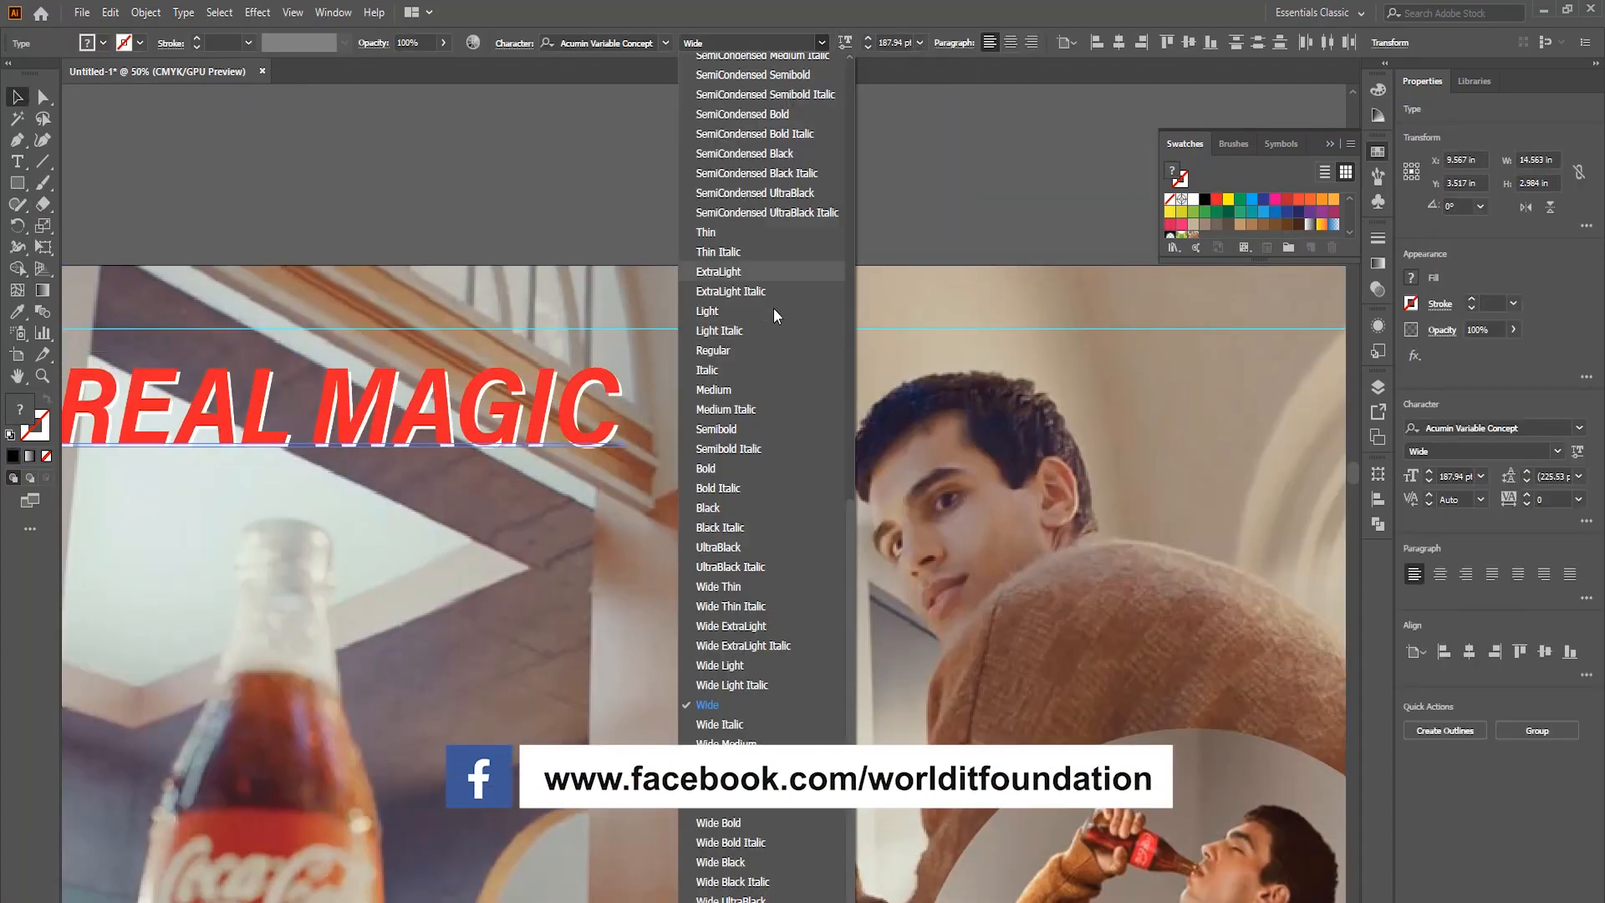
pyautogui.click(729, 488)
pyautogui.moveTo(590, 393); pyautogui.dragTo(597, 395)
pyautogui.scroll(-1, 836, 379)
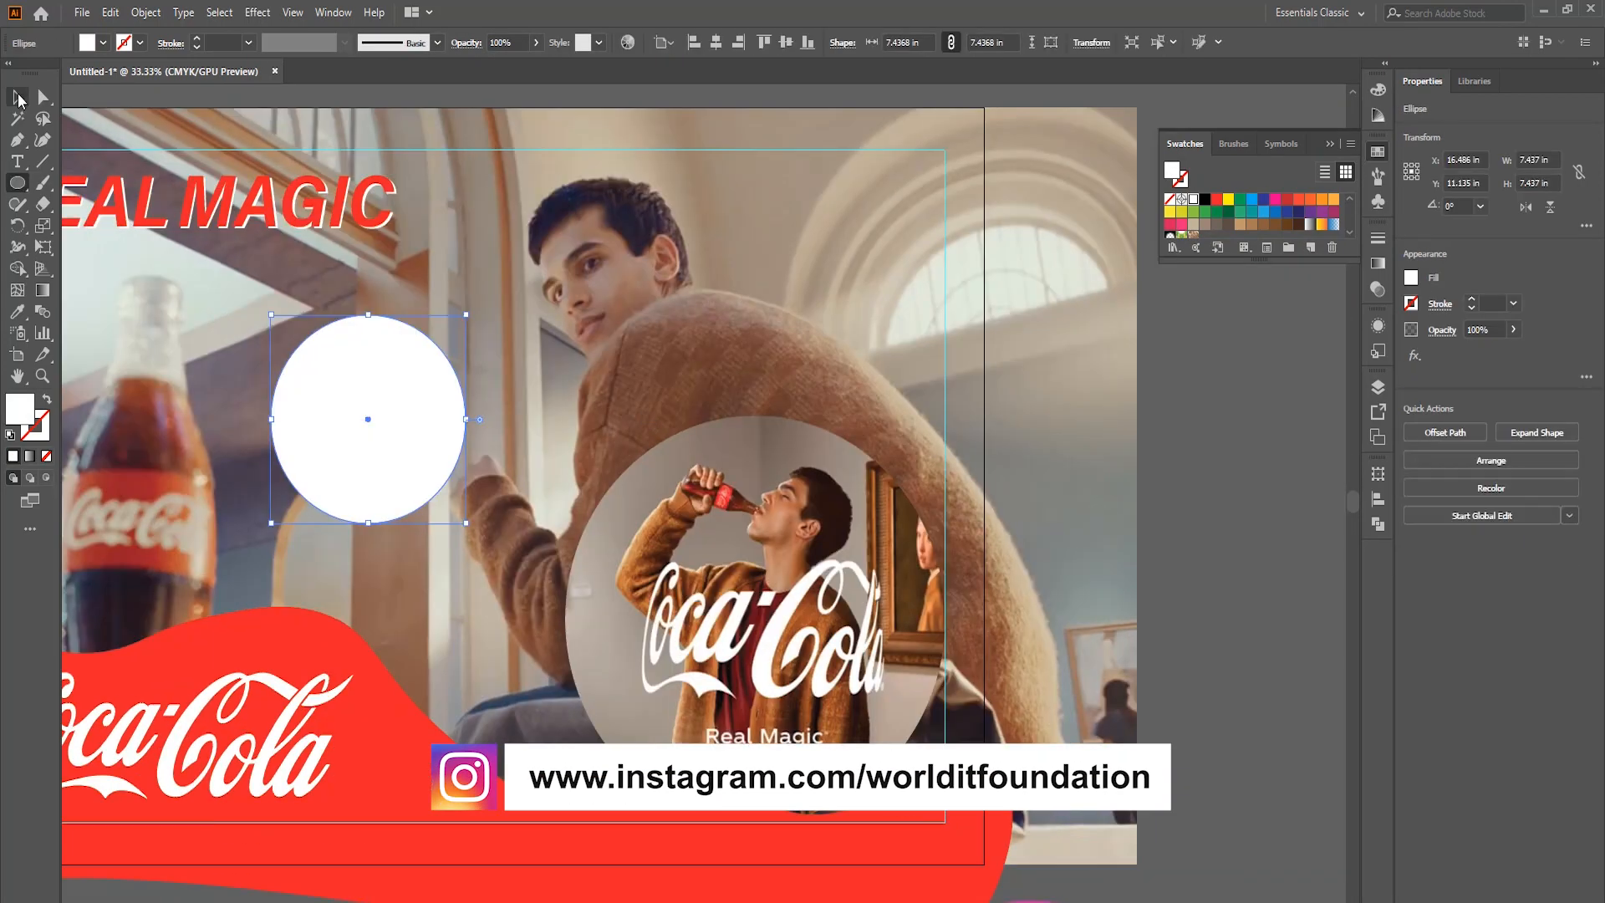
# Build a badge in the guide's upper right corner from a 5.8 in white circle, a 5.1 in red circle and a 6.6 in white ring.
pyautogui.moveTo(375, 446); pyautogui.dragTo(864, 272)
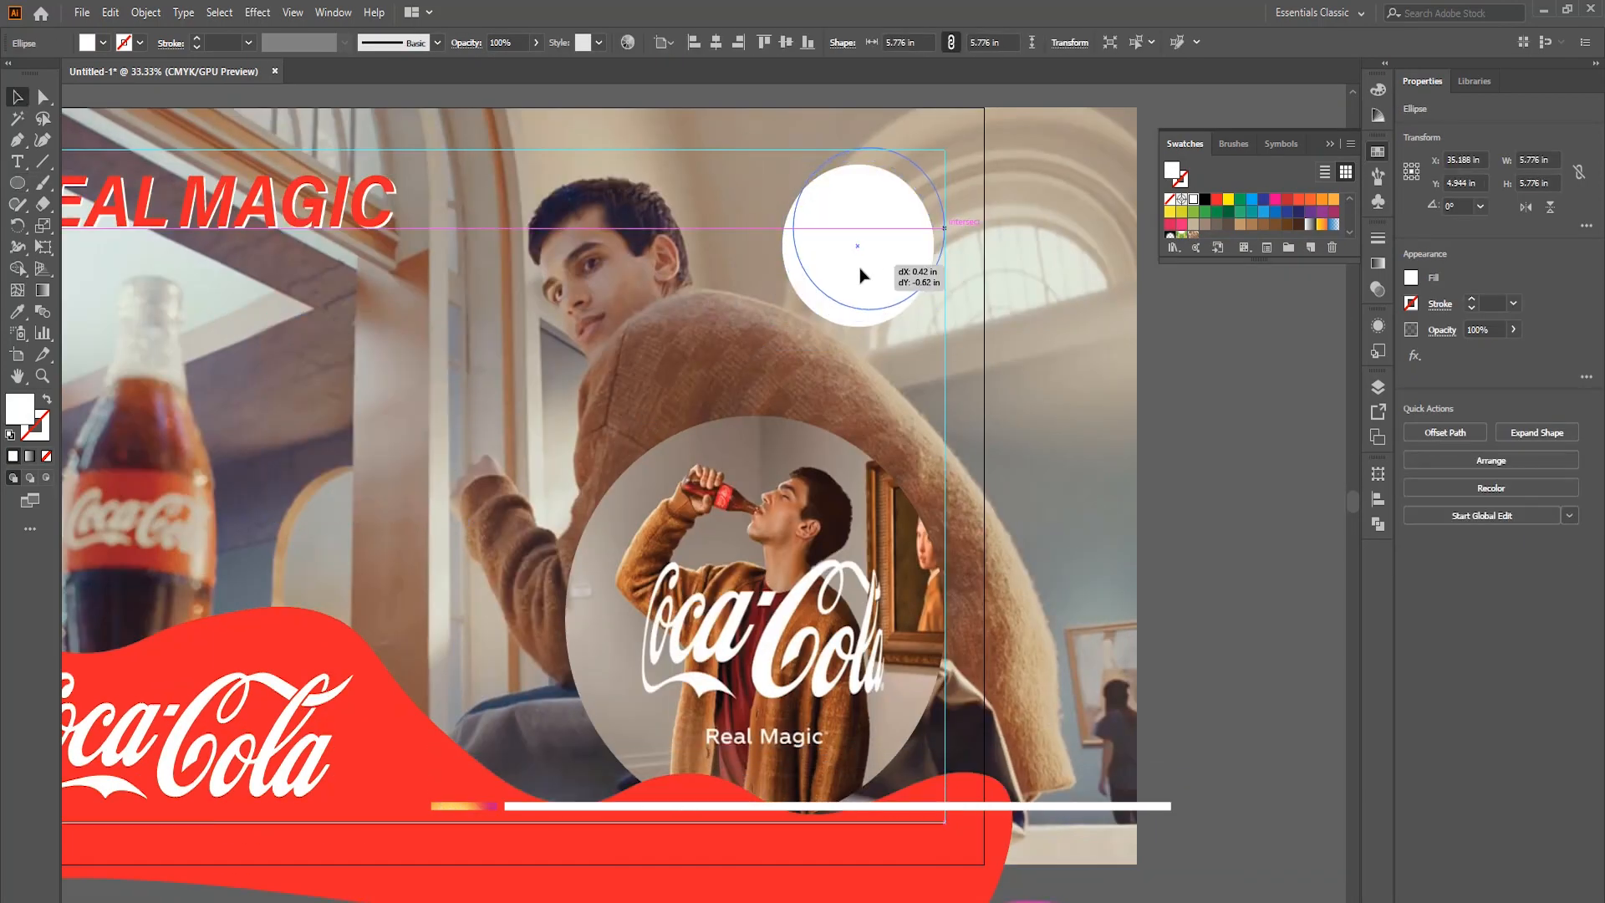
pyautogui.moveTo(943, 156); pyautogui.dragTo(939, 160)
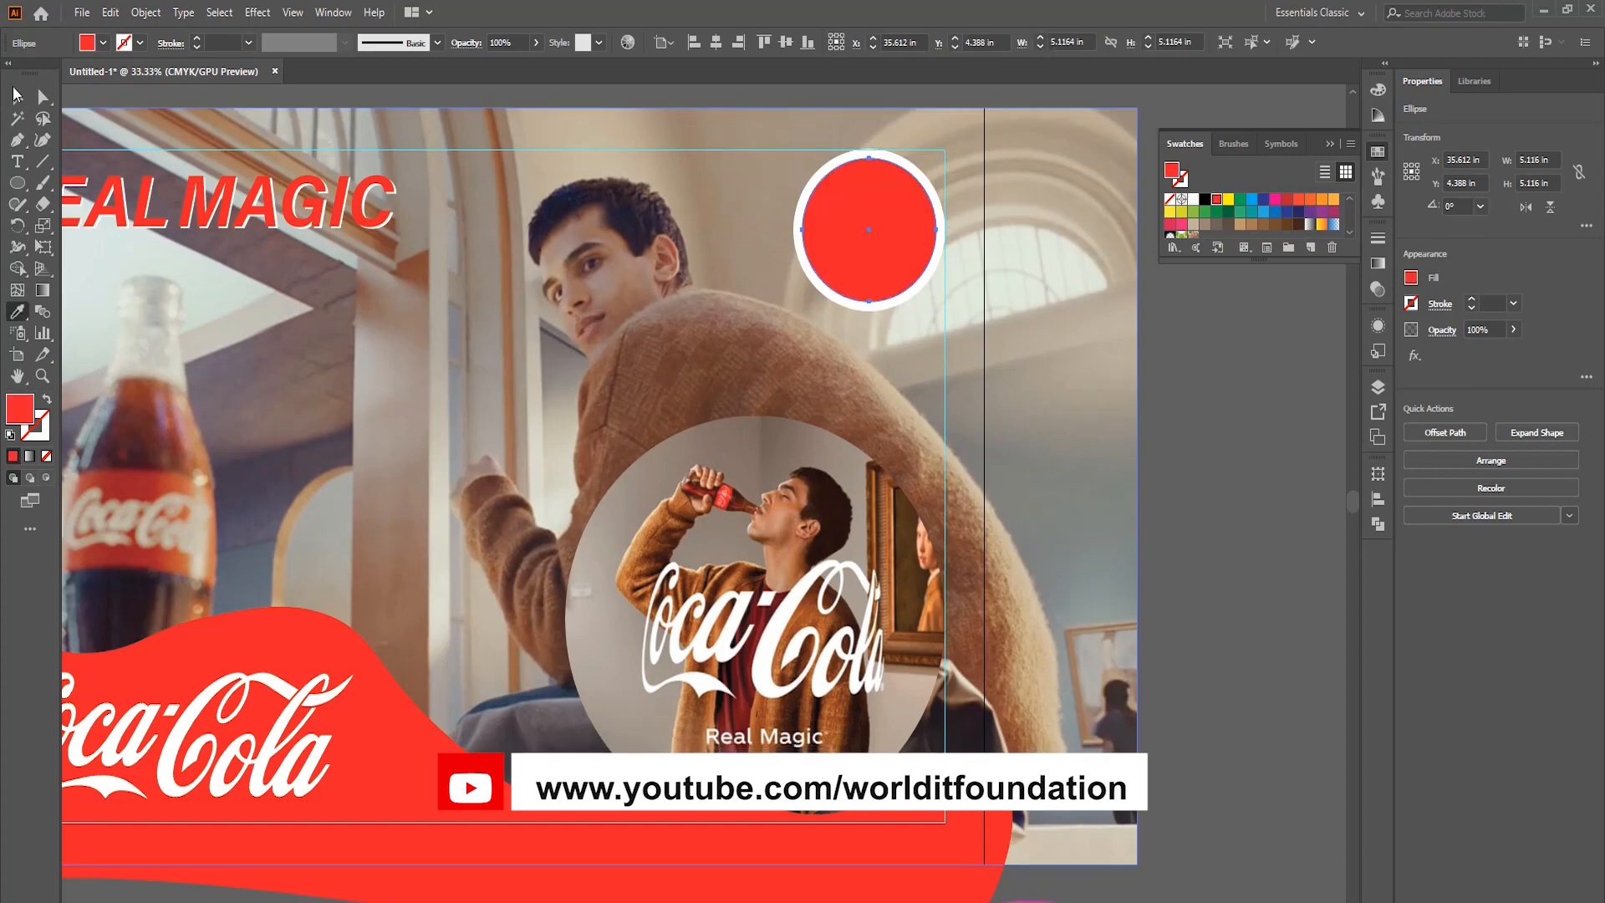
pyautogui.scroll(6, 710, 430)
pyautogui.scroll(-4, 867, 323)
pyautogui.click(1037, 390)
pyautogui.click(716, 485)
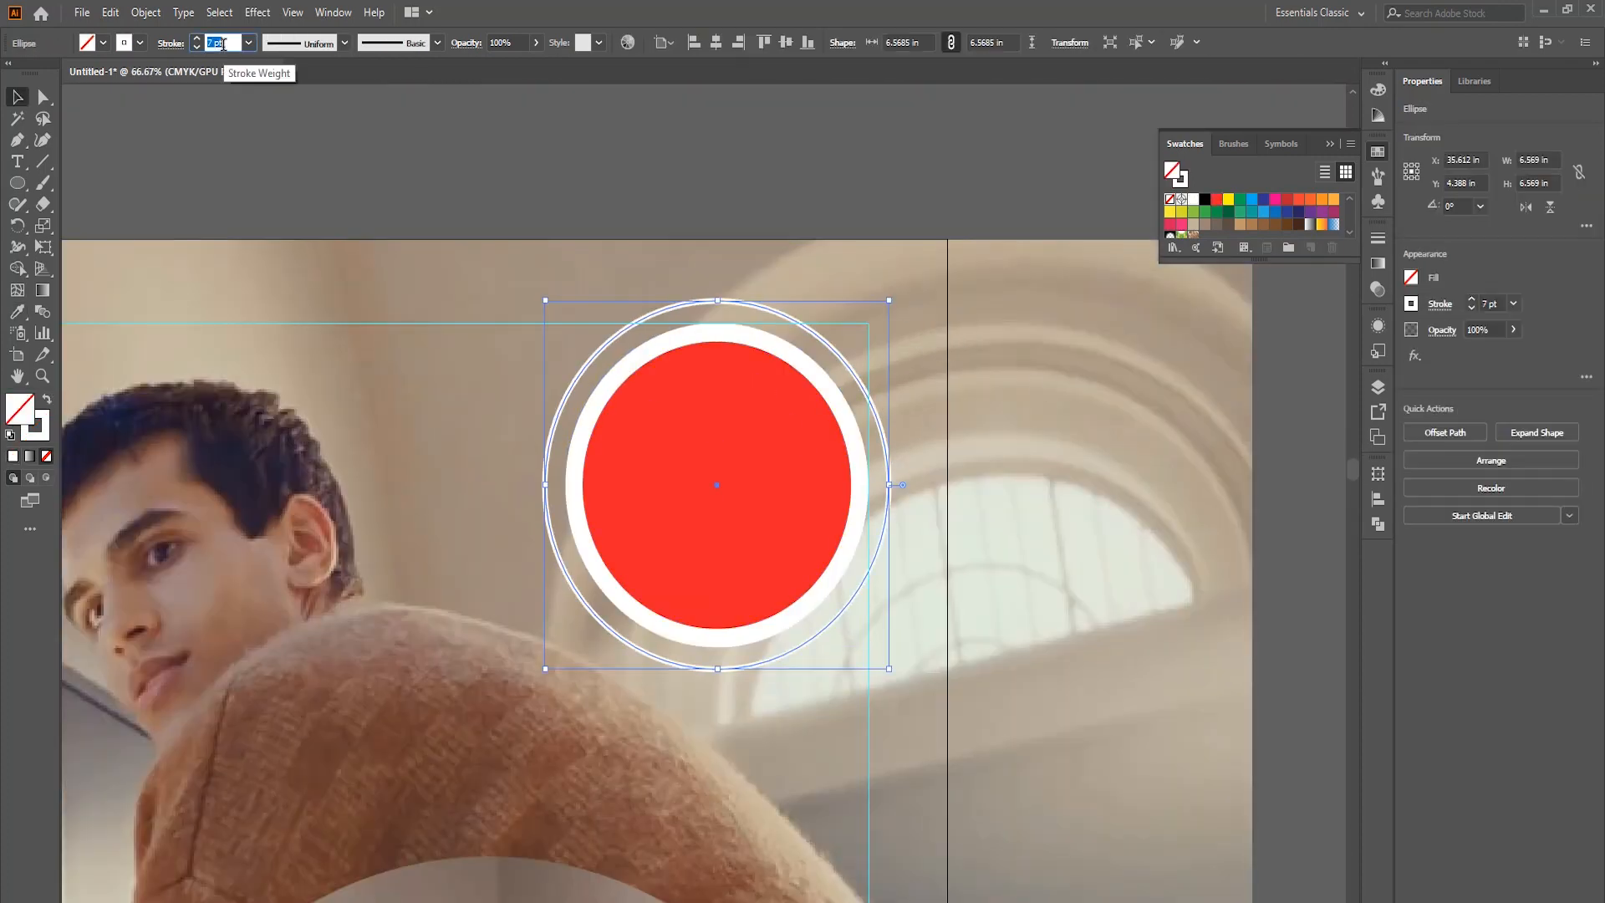
# Add the centred two-line text ONLY AT 100 TAKA in 130 pt Bold Italic above the artboard.
pyautogui.scroll(-2, 627, 322)
pyautogui.click(664, 251)
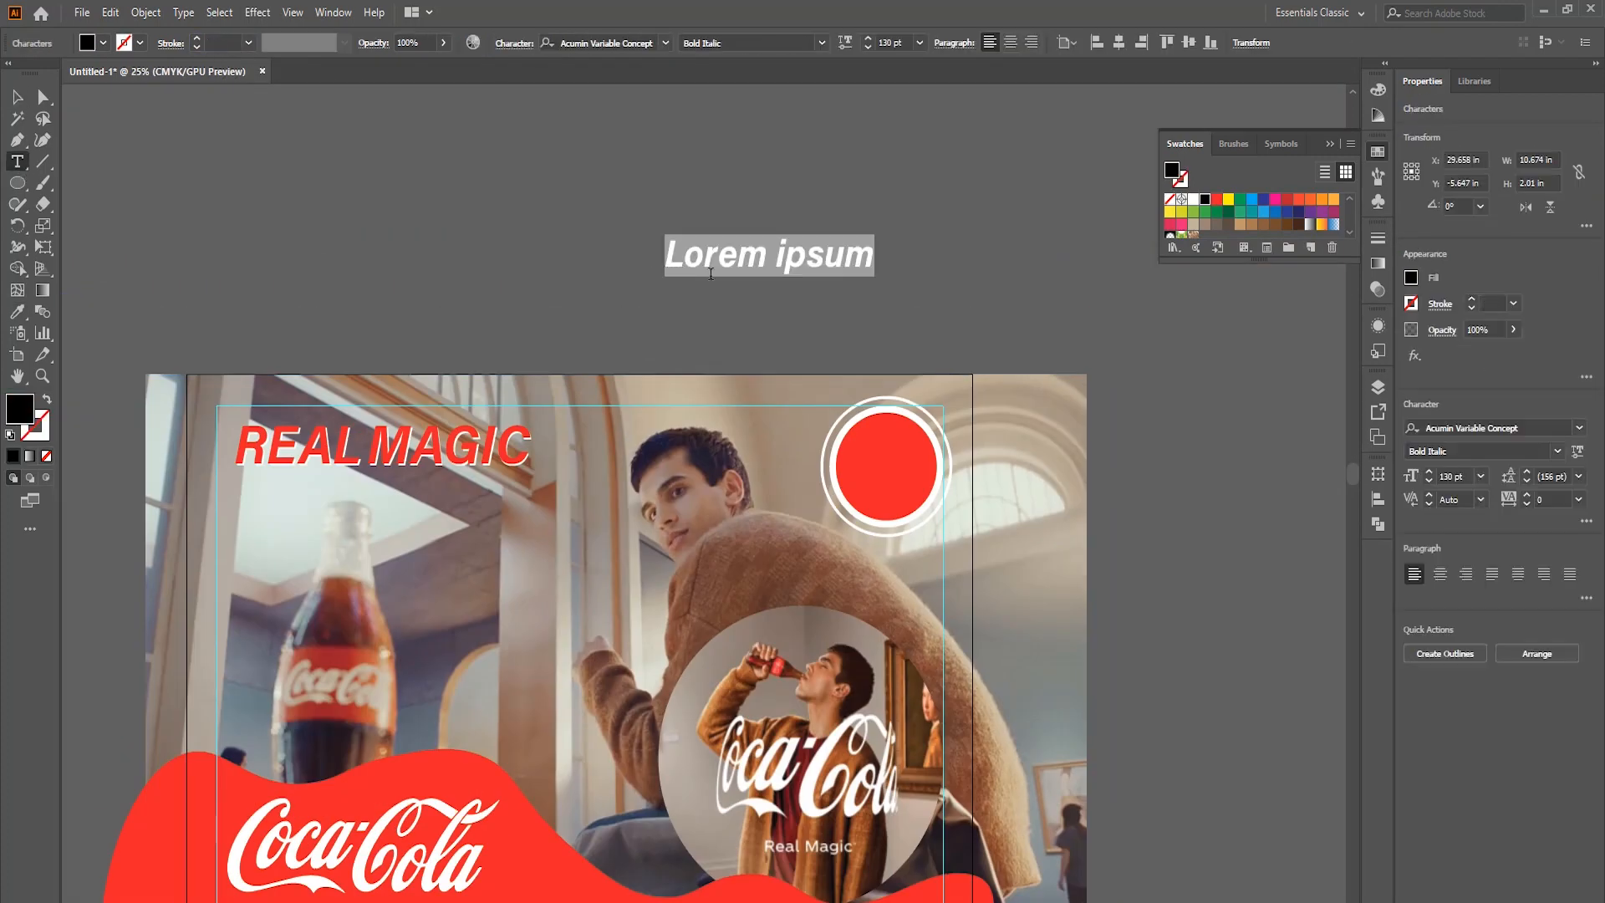
pyautogui.write('ONLY')
pyautogui.press('Return')
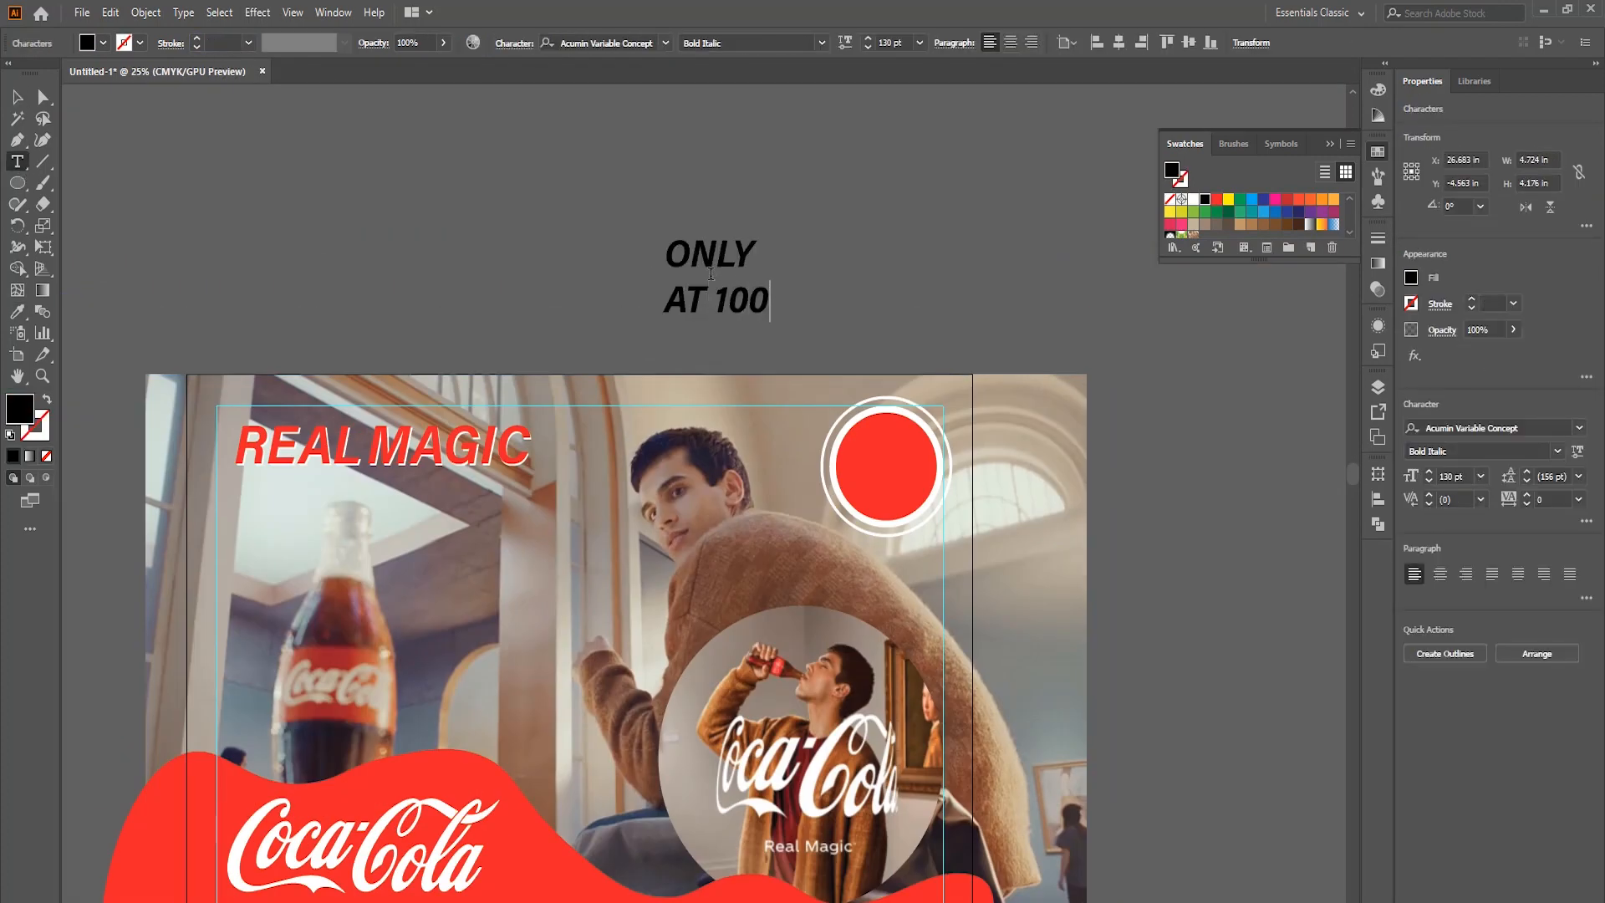
pyautogui.click(713, 293)
pyautogui.press('Return')
pyautogui.hotkey('ctrl', 'a')
pyautogui.click(1011, 42)
pyautogui.click(643, 300)
pyautogui.press('BackSpace')
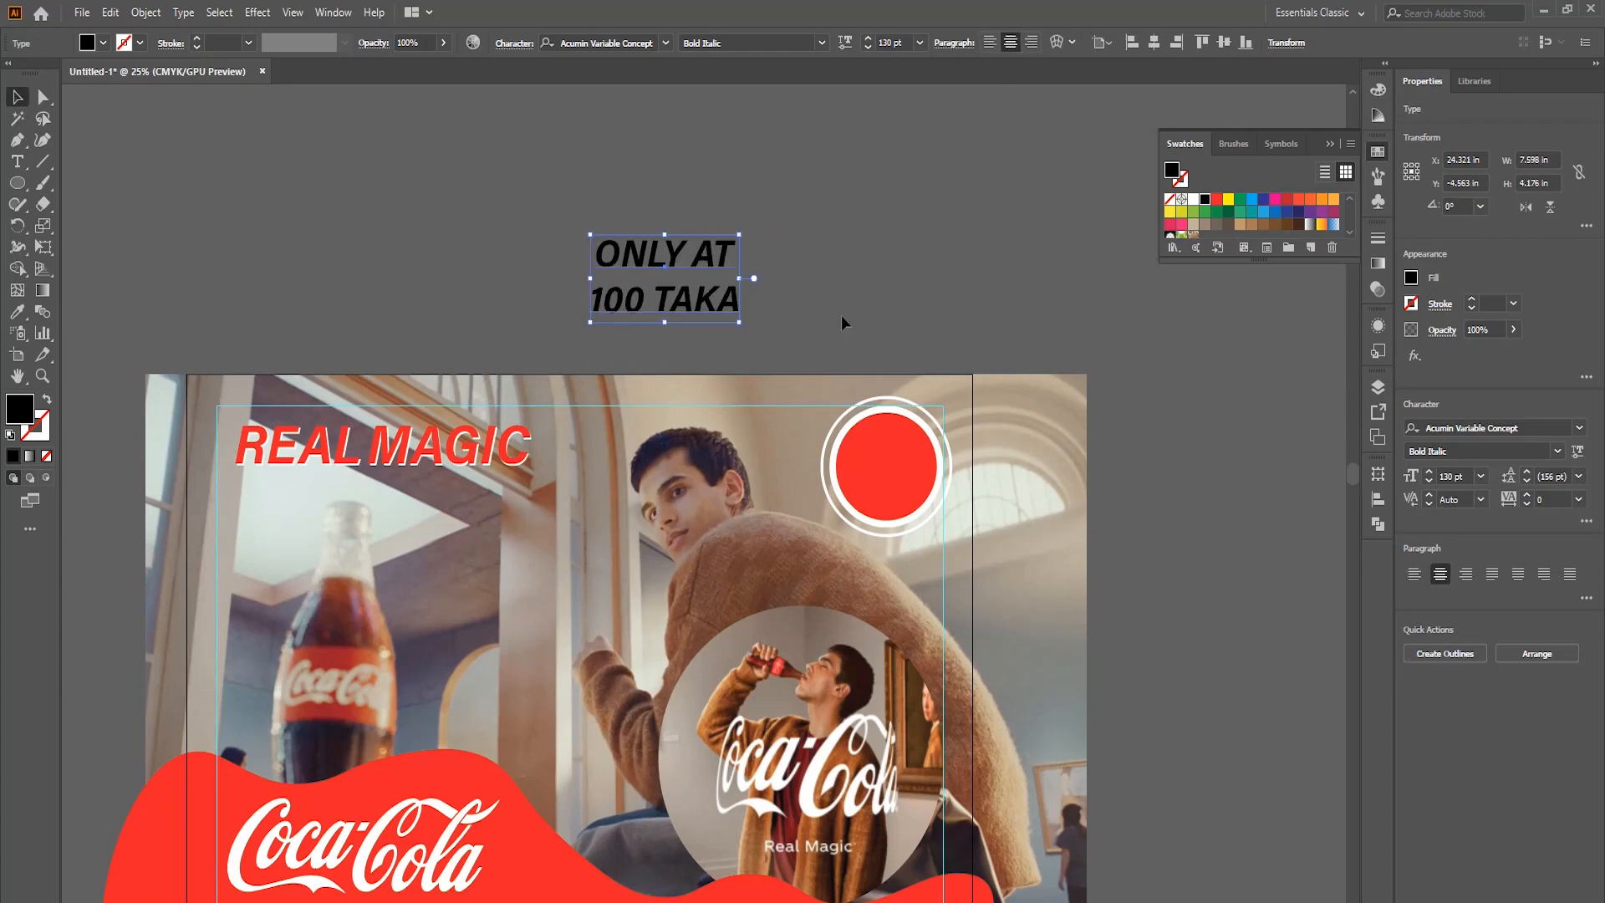
# Scale the ONLY AT 100 TAKA text to fit inside the red badge circle and fill it white.
pyautogui.moveTo(739, 322); pyautogui.dragTo(706, 302)
pyautogui.moveTo(669, 289); pyautogui.dragTo(915, 477)
pyautogui.scroll(2, 918, 431)
pyautogui.moveTo(886, 497); pyautogui.dragTo(917, 528)
pyautogui.click(1193, 199)
pyautogui.scroll(2, 937, 652)
pyautogui.moveTo(868, 406); pyautogui.dragTo(867, 409)
pyautogui.scroll(-4, 868, 451)
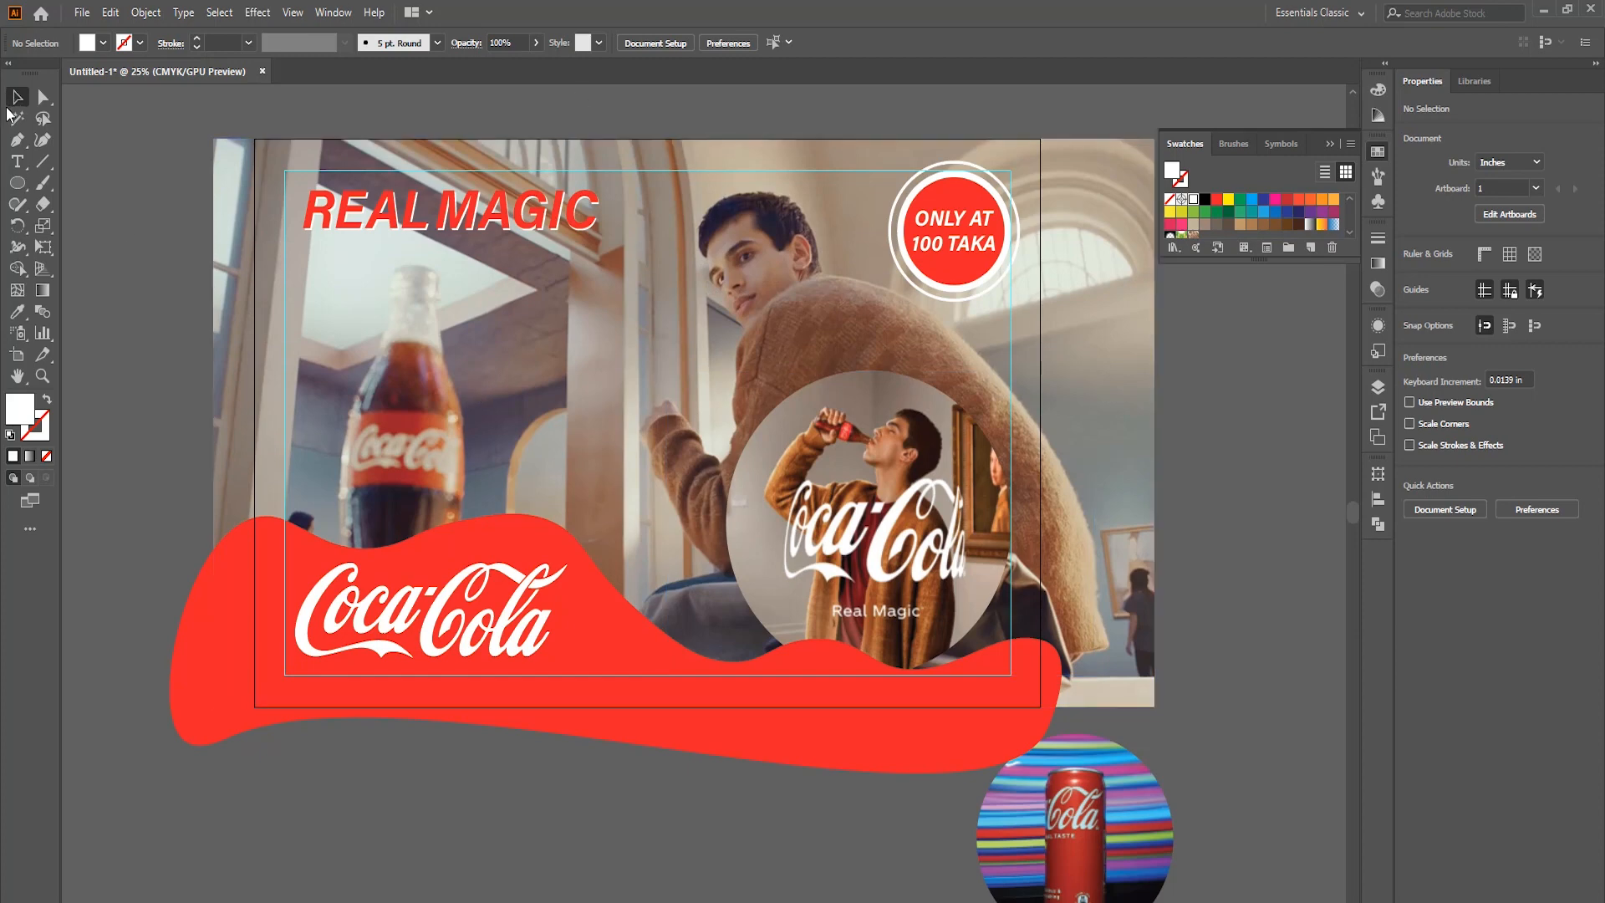
# Draw a white square about 0.46 in high left of the artboard and duplicate it horizontally so the pair spans about 6.35 in.
pyautogui.scroll(1, 293, 266)
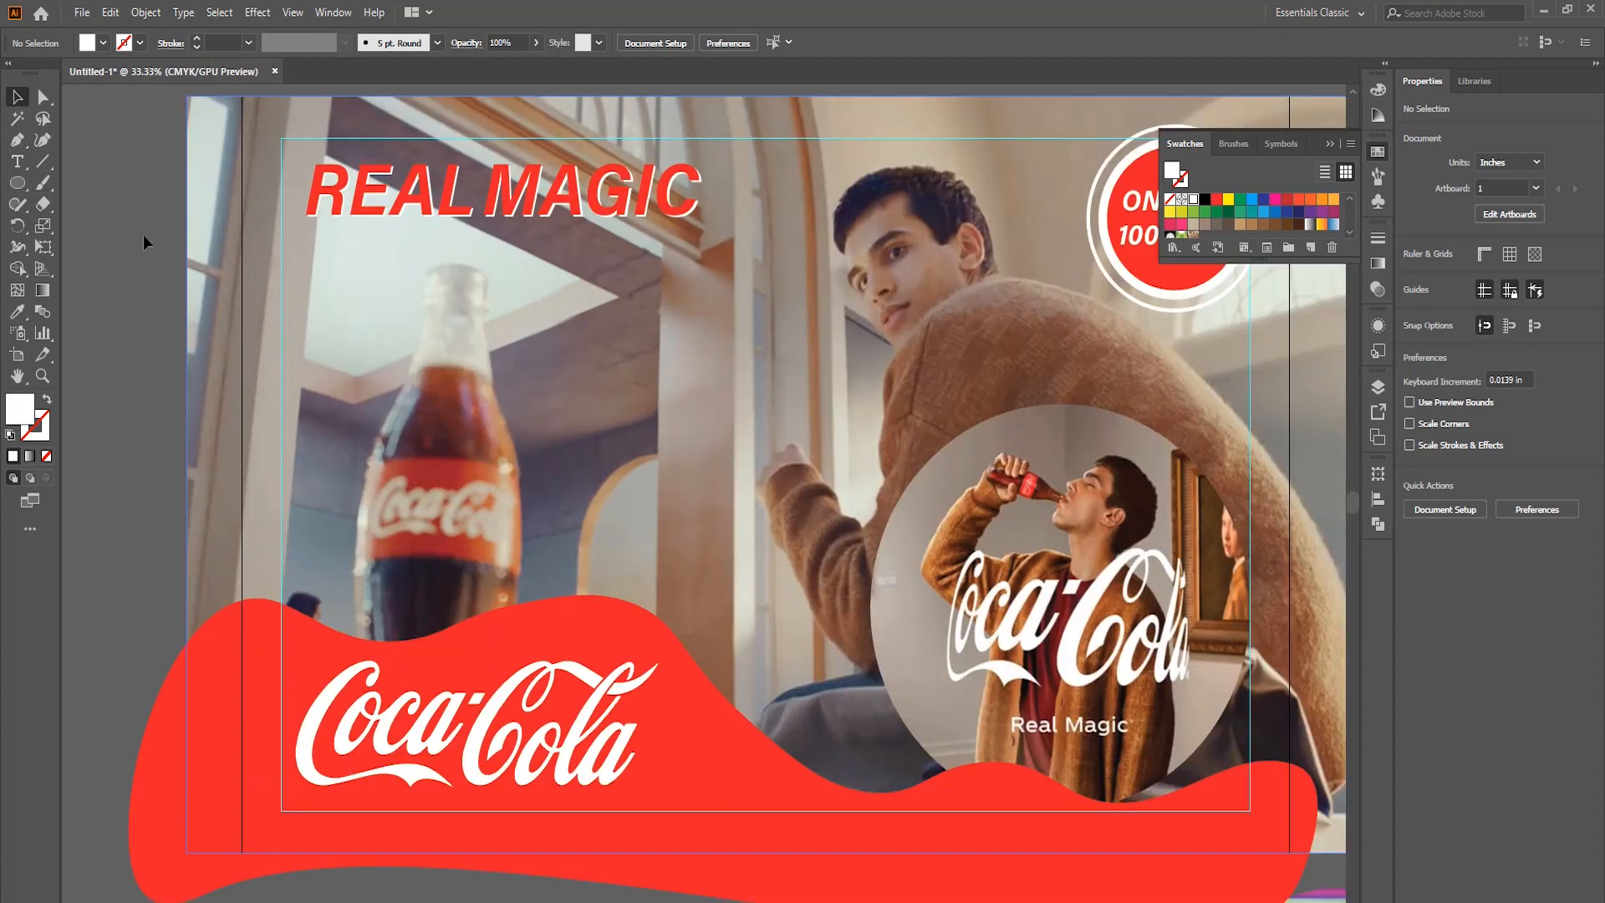
pyautogui.click(15, 185)
pyautogui.click(72, 187)
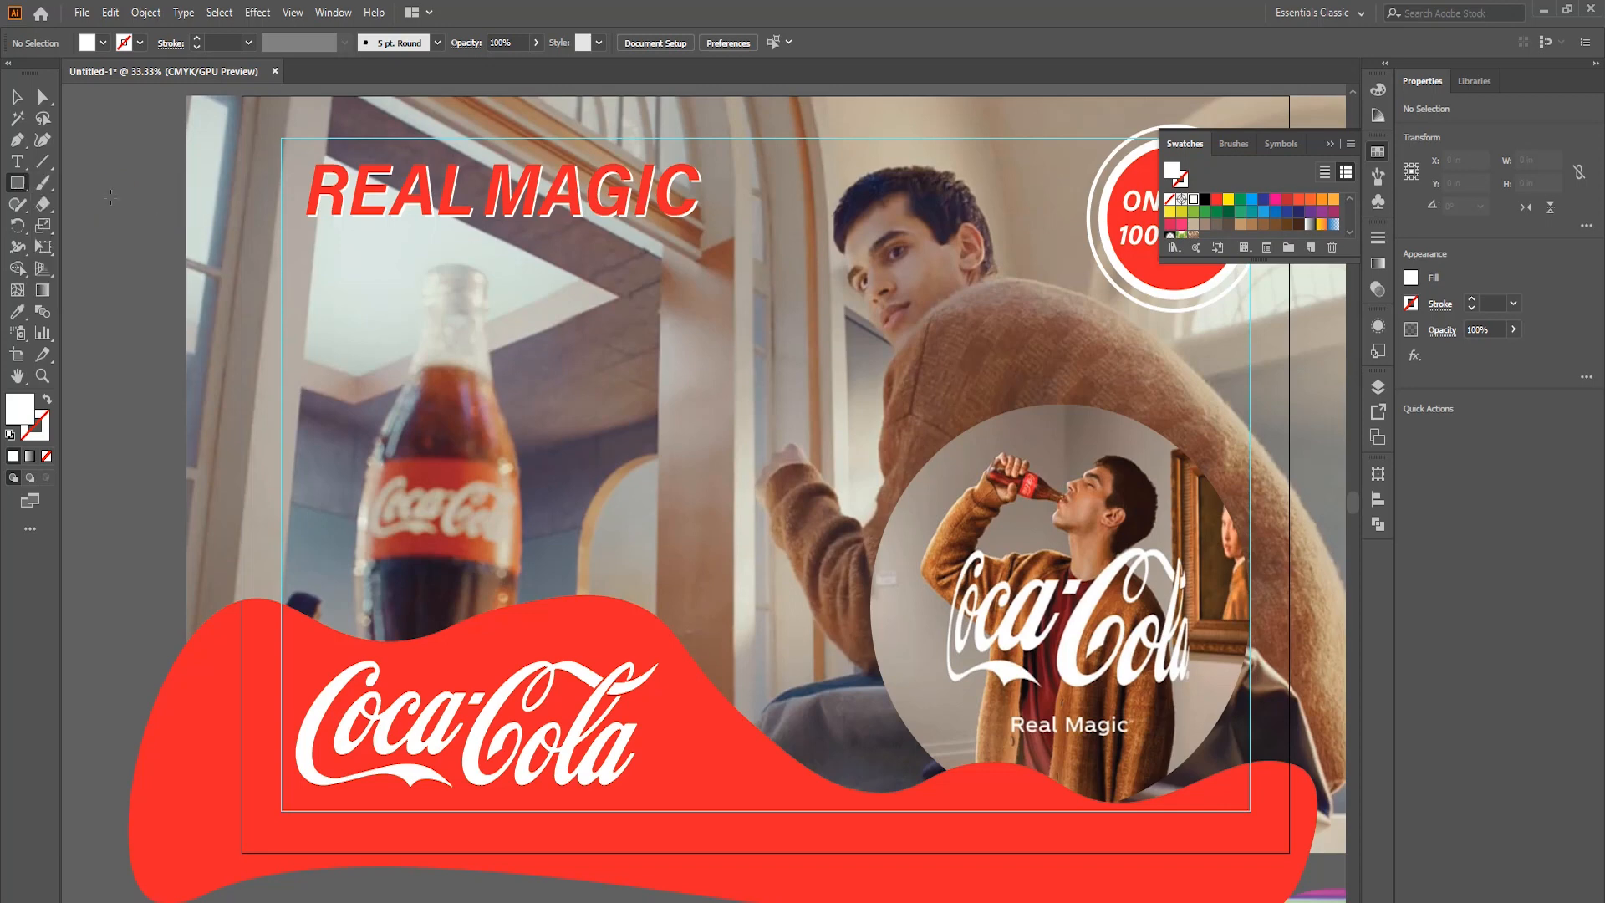
pyautogui.hscroll(-3, 240, 266)
pyautogui.press('v')
pyautogui.click(204, 189)
pyautogui.moveTo(187, 247); pyautogui.dragTo(354, 267)
pyautogui.moveTo(381, 289); pyautogui.dragTo(167, 228)
# Blend the two white squares with three intermediate steps.
pyautogui.click(43, 312)
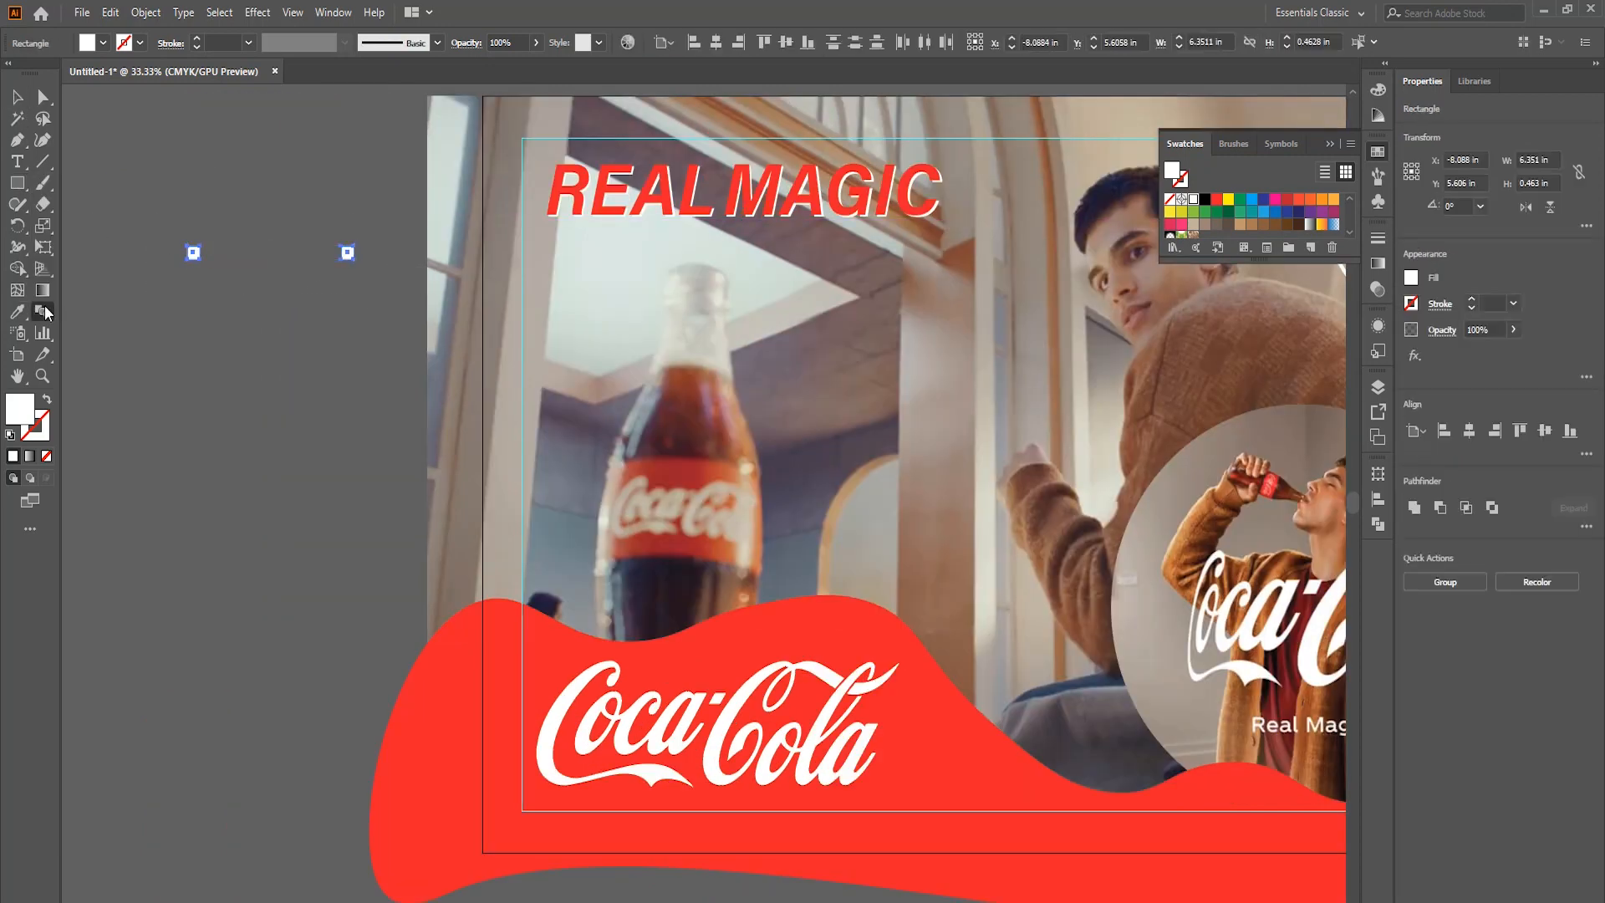
pyautogui.click(347, 252)
pyautogui.click(194, 253)
pyautogui.doubleClick(43, 312)
pyautogui.click(819, 512)
pyautogui.press('v')
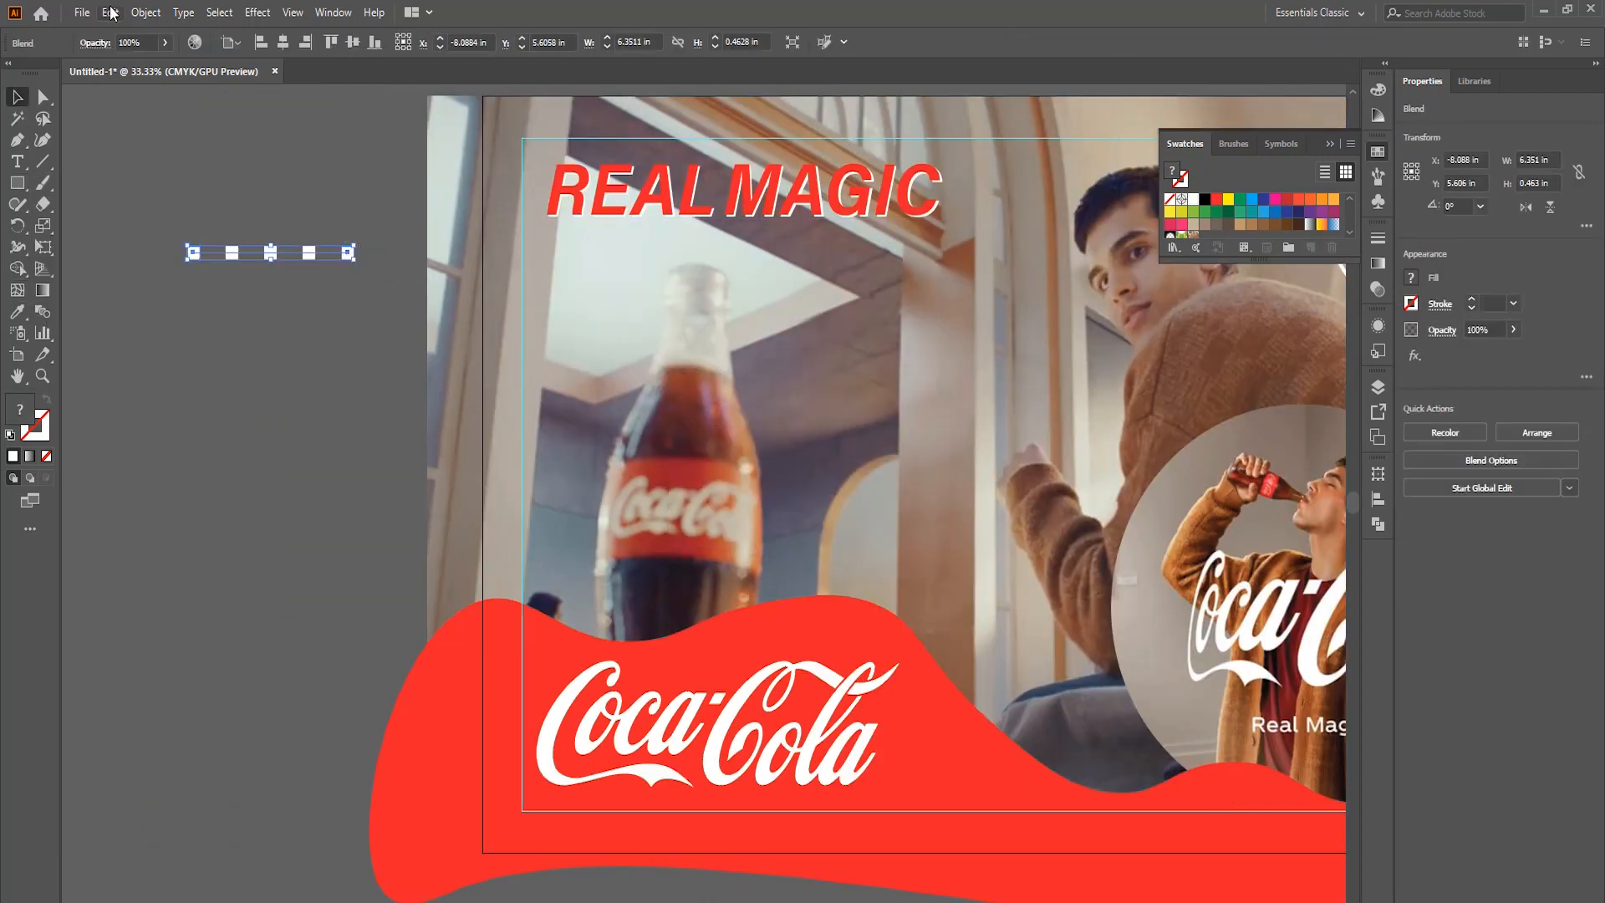
# Expand the blend into a row of squares and duplicate the row below so both rows span about 4.8 in in height.
pyautogui.click(146, 13)
pyautogui.click(157, 238)
pyautogui.press('Return')
pyautogui.click(344, 329)
# Blend the upper and lower rows of squares using three specified steps.
pyautogui.moveTo(350, 254); pyautogui.dragTo(167, 230)
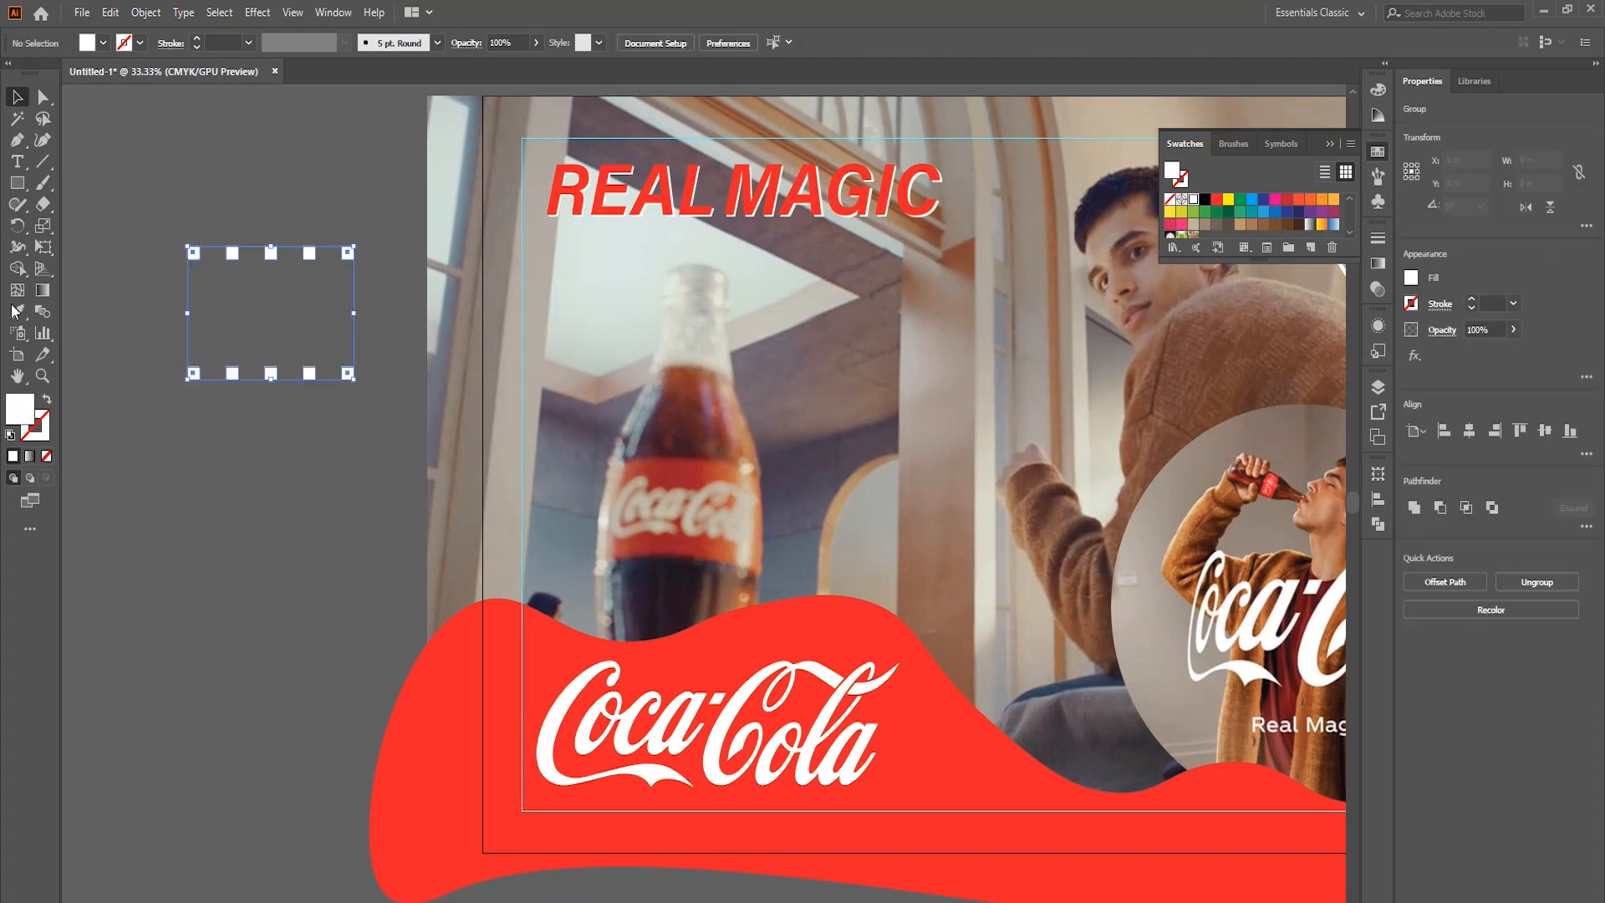
pyautogui.click(43, 312)
pyautogui.click(233, 253)
pyautogui.click(233, 374)
pyautogui.doubleClick(42, 312)
pyautogui.click(800, 429)
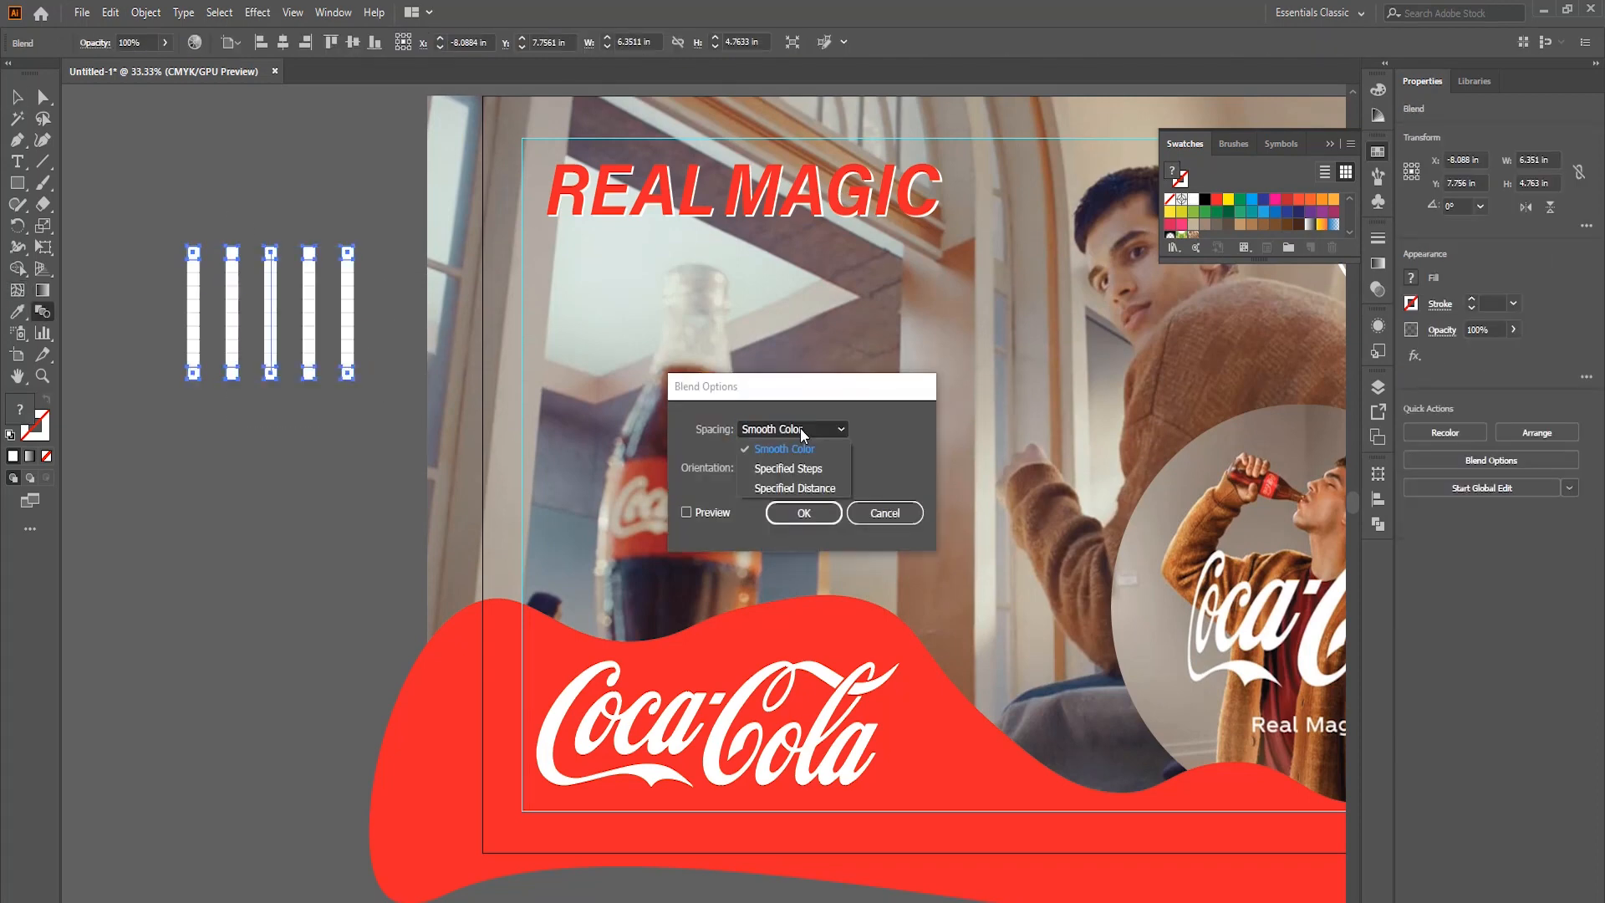
pyautogui.press('Up')
pyautogui.click(824, 514)
# Make the top row of squares transparent so the grid fades upward.
pyautogui.click(15, 98)
pyautogui.doubleClick(347, 253)
pyautogui.doubleClick(167, 280)
# Scale the square grid to about 4.9 × 3.7 in and place it over the red wave's slope between the logo and the circular picture.
pyautogui.scroll(-1, 167, 279)
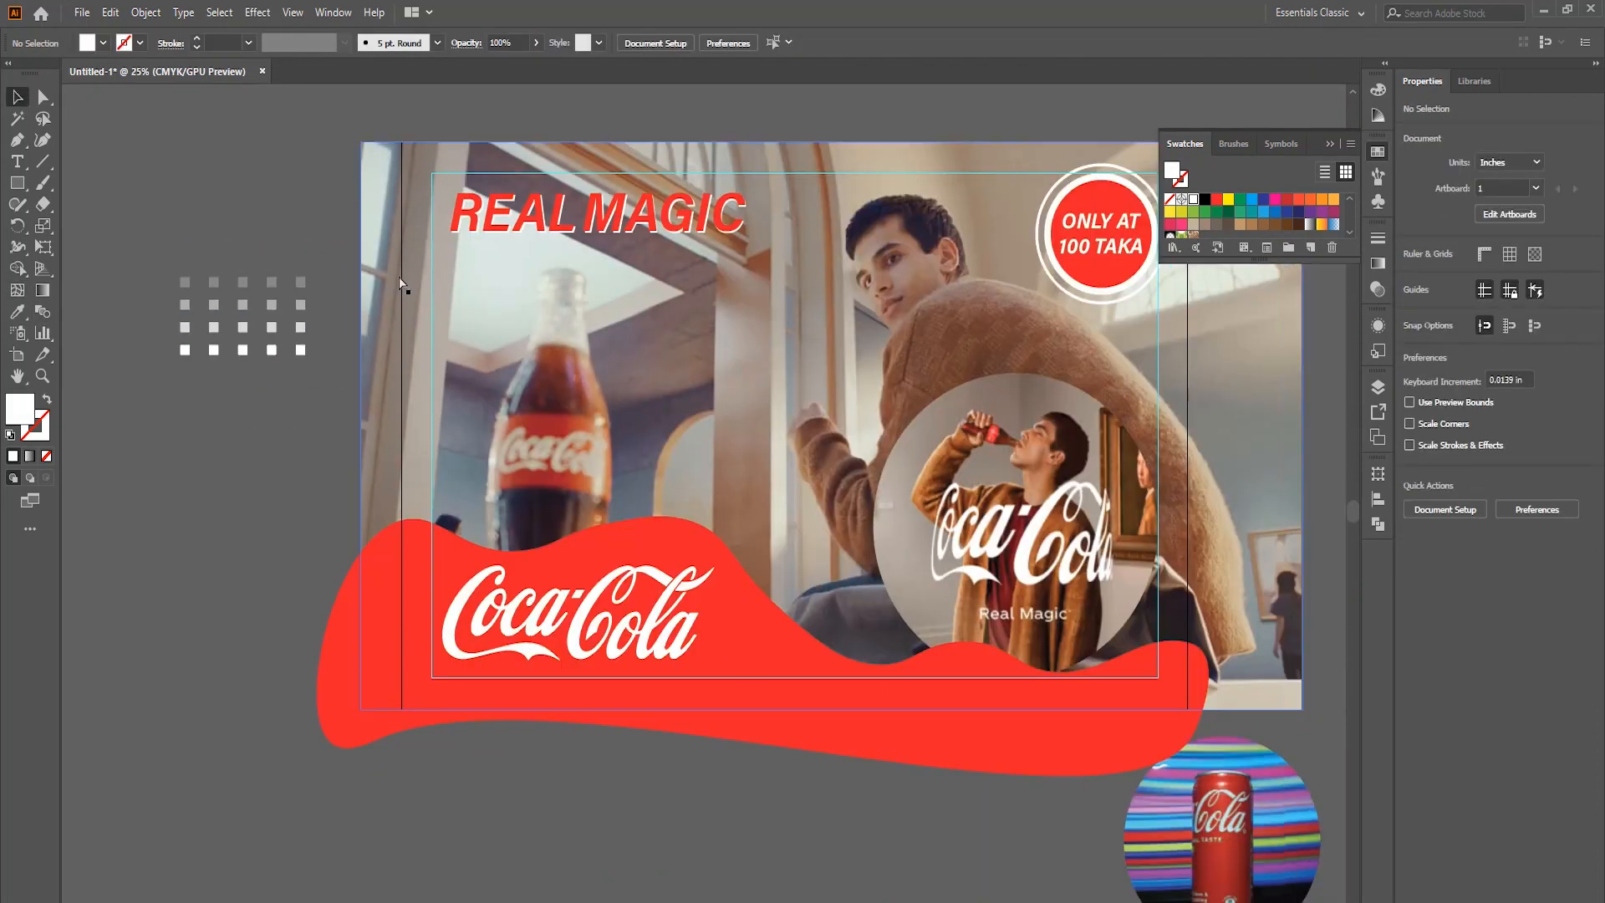
pyautogui.scroll(-4, 251, 276)
pyautogui.hscroll(1, 251, 276)
pyautogui.moveTo(258, 134); pyautogui.dragTo(781, 382)
pyautogui.scroll(2, 796, 382)
pyautogui.moveTo(767, 279); pyautogui.dragTo(739, 303)
pyautogui.moveTo(730, 446); pyautogui.dragTo(793, 495)
pyautogui.moveTo(801, 351); pyautogui.dragTo(791, 360)
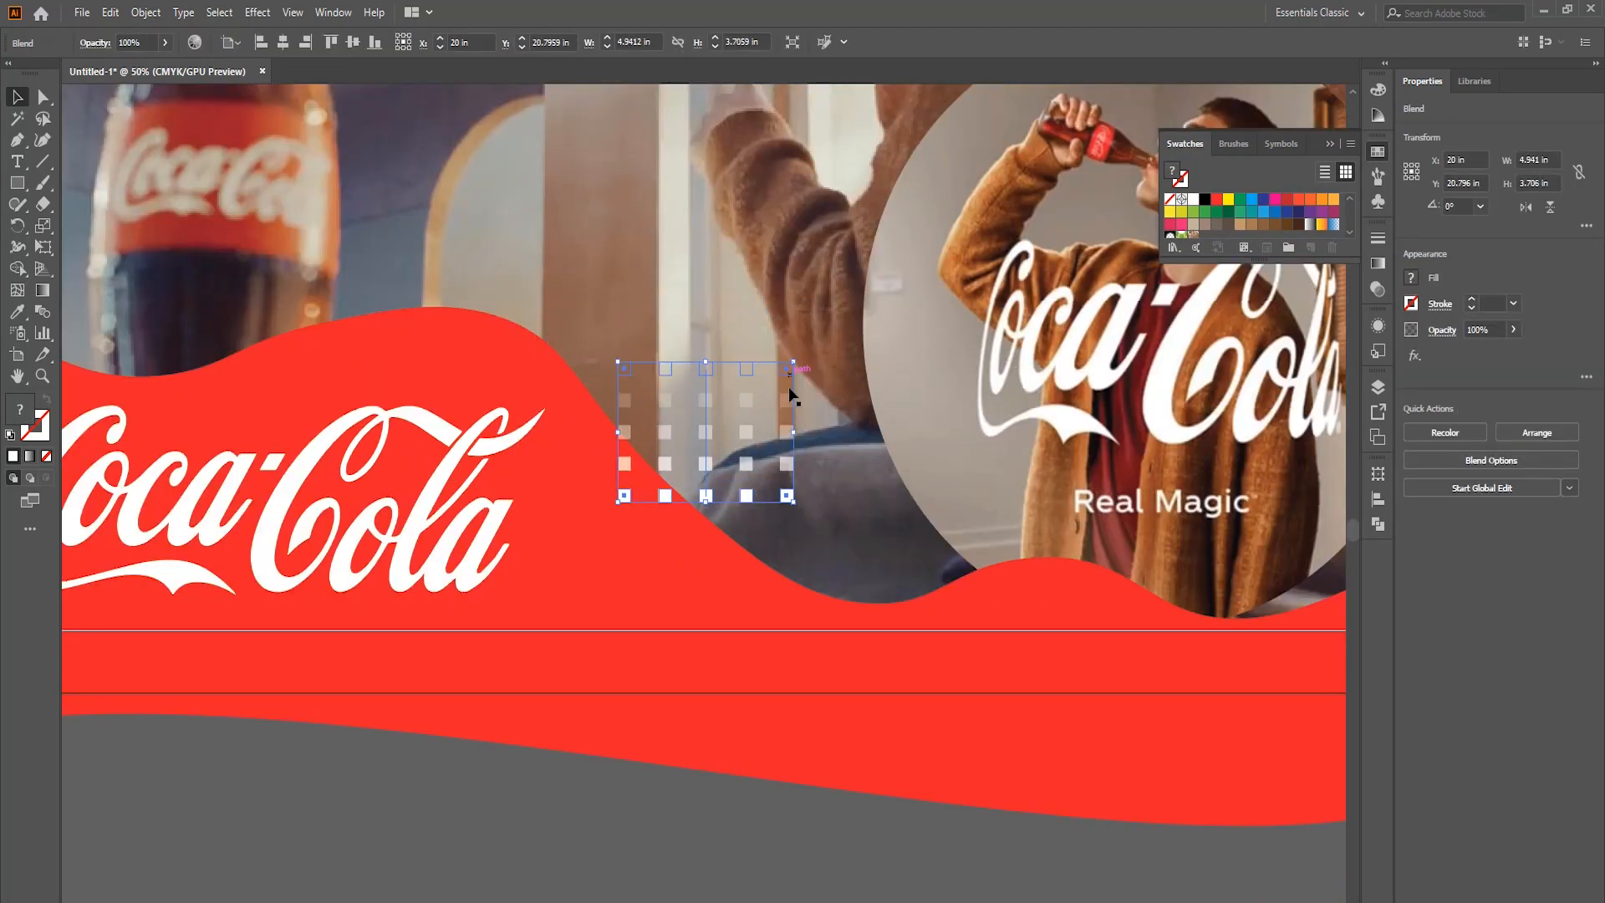
pyautogui.click(864, 668)
# Draw an unfilled white circle about 33.6 in wide with a 50 pt stroke left of the artboard, and make a concentric copy about 3.5 in wide.
pyautogui.scroll(-2, 864, 668)
pyautogui.hscroll(-4, 709, 401)
pyautogui.rightClick(18, 183)
pyautogui.click(92, 226)
pyautogui.moveTo(149, 183); pyautogui.dragTo(809, 889)
pyautogui.click(48, 399)
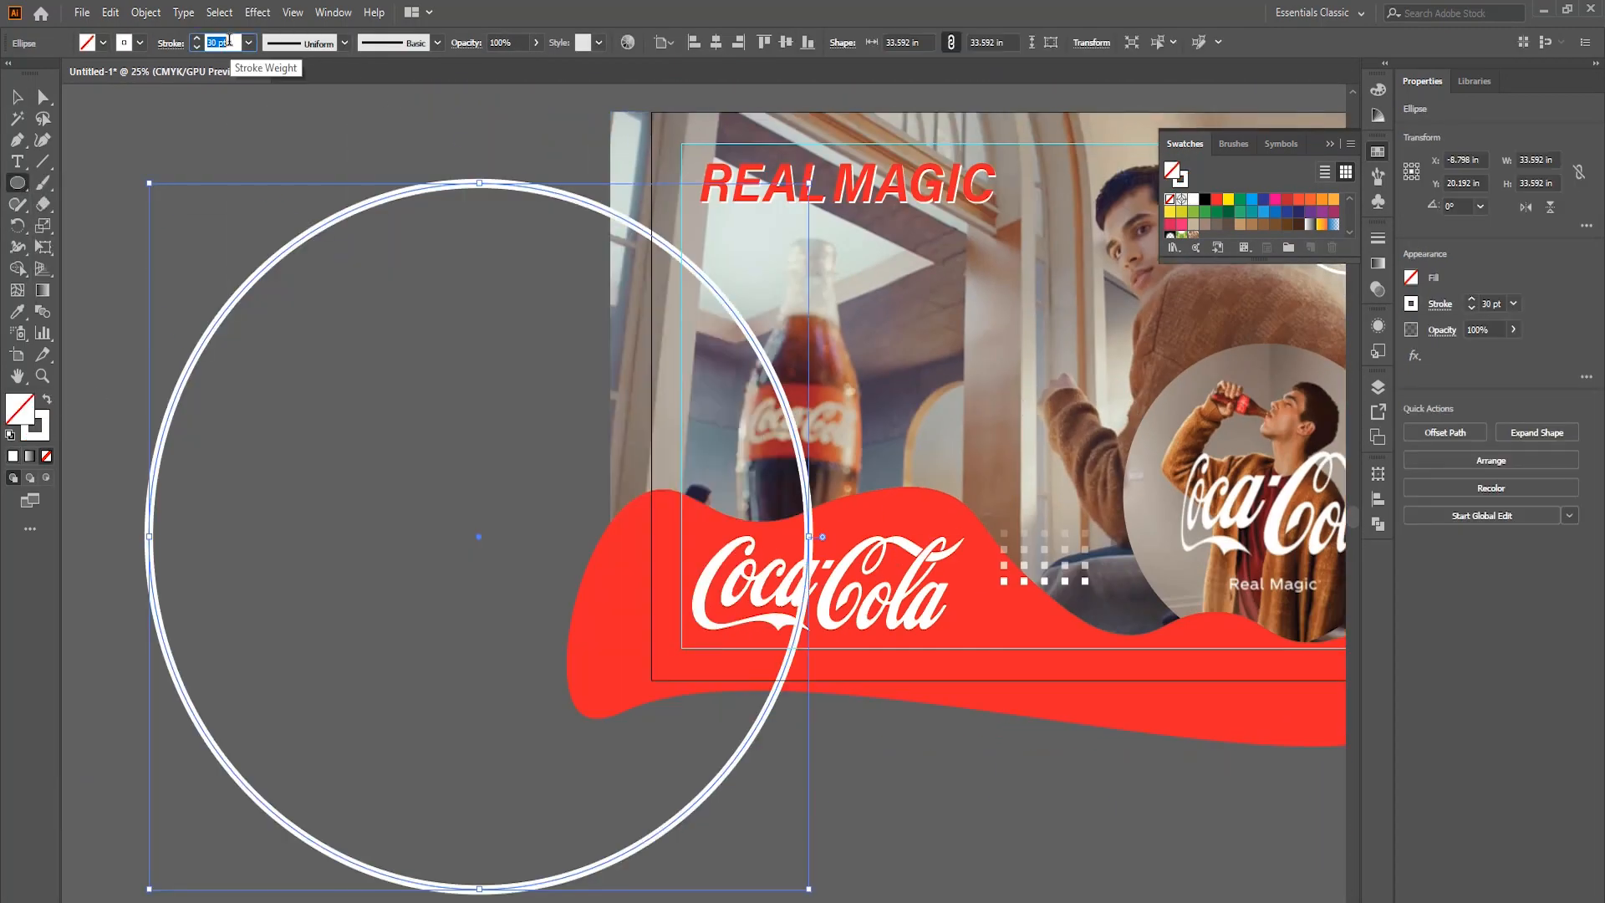
pyautogui.press('v')
pyautogui.moveTo(809, 184); pyautogui.dragTo(515, 504)
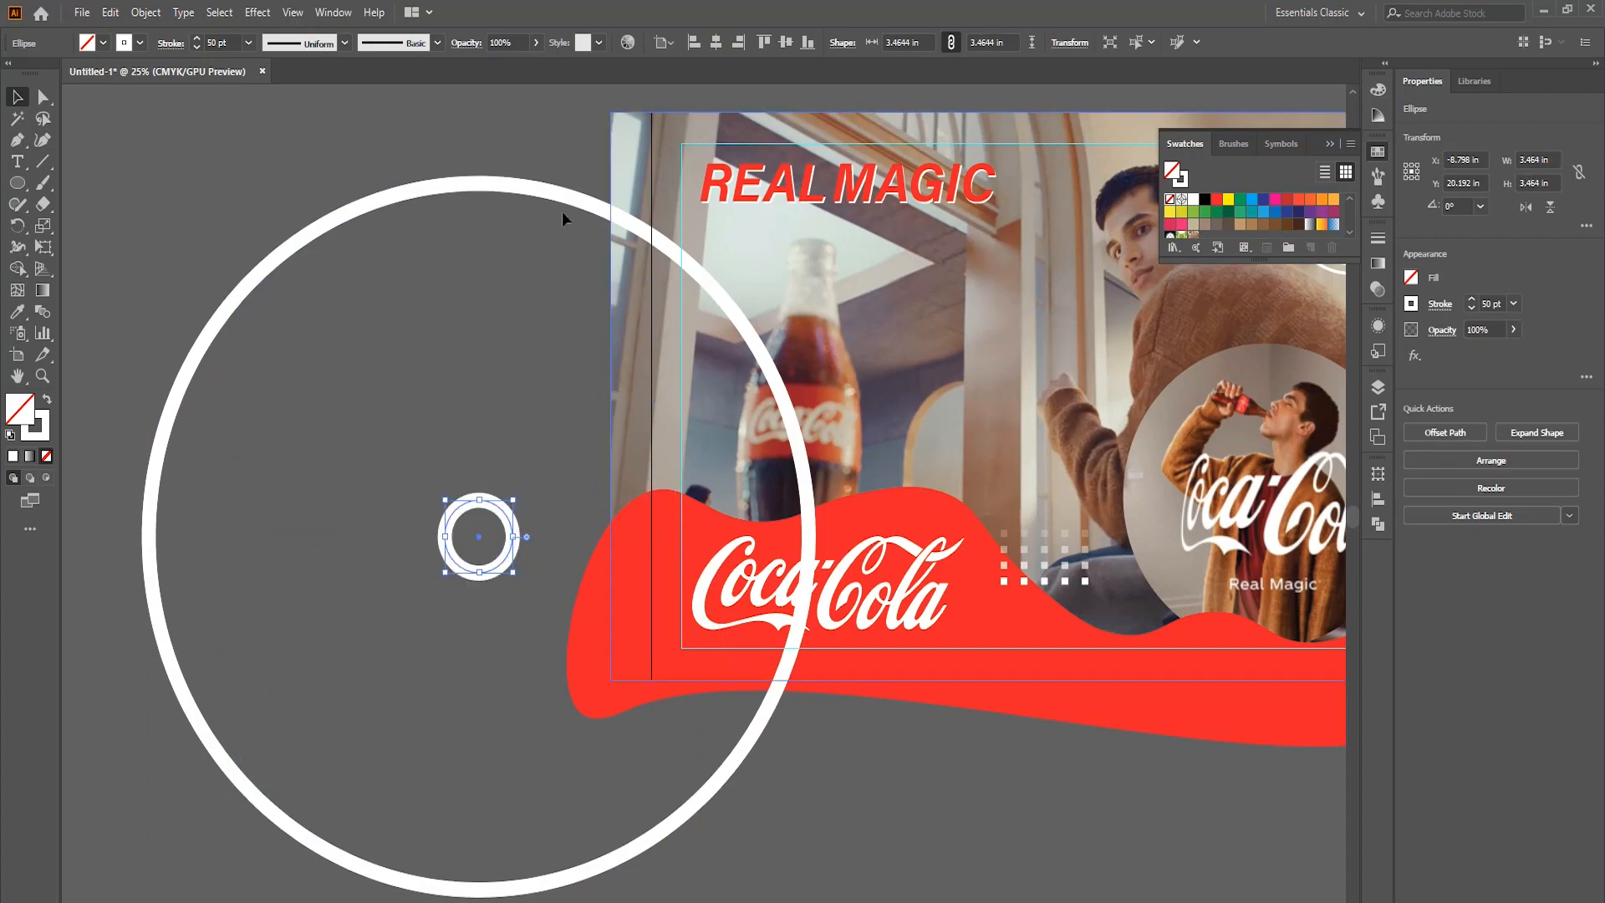
# Reduce the stroke weight of the small inner circle so it is thinner than the outer circle's.
pyautogui.click(249, 42)
pyautogui.click(267, 124)
pyautogui.keyDown('shift'); pyautogui.click(265, 269); pyautogui.keyUp('shift')
# Blend the large and small white circles with a specified number of steps to form separate concentric rings.
pyautogui.click(40, 312)
pyautogui.click(252, 282)
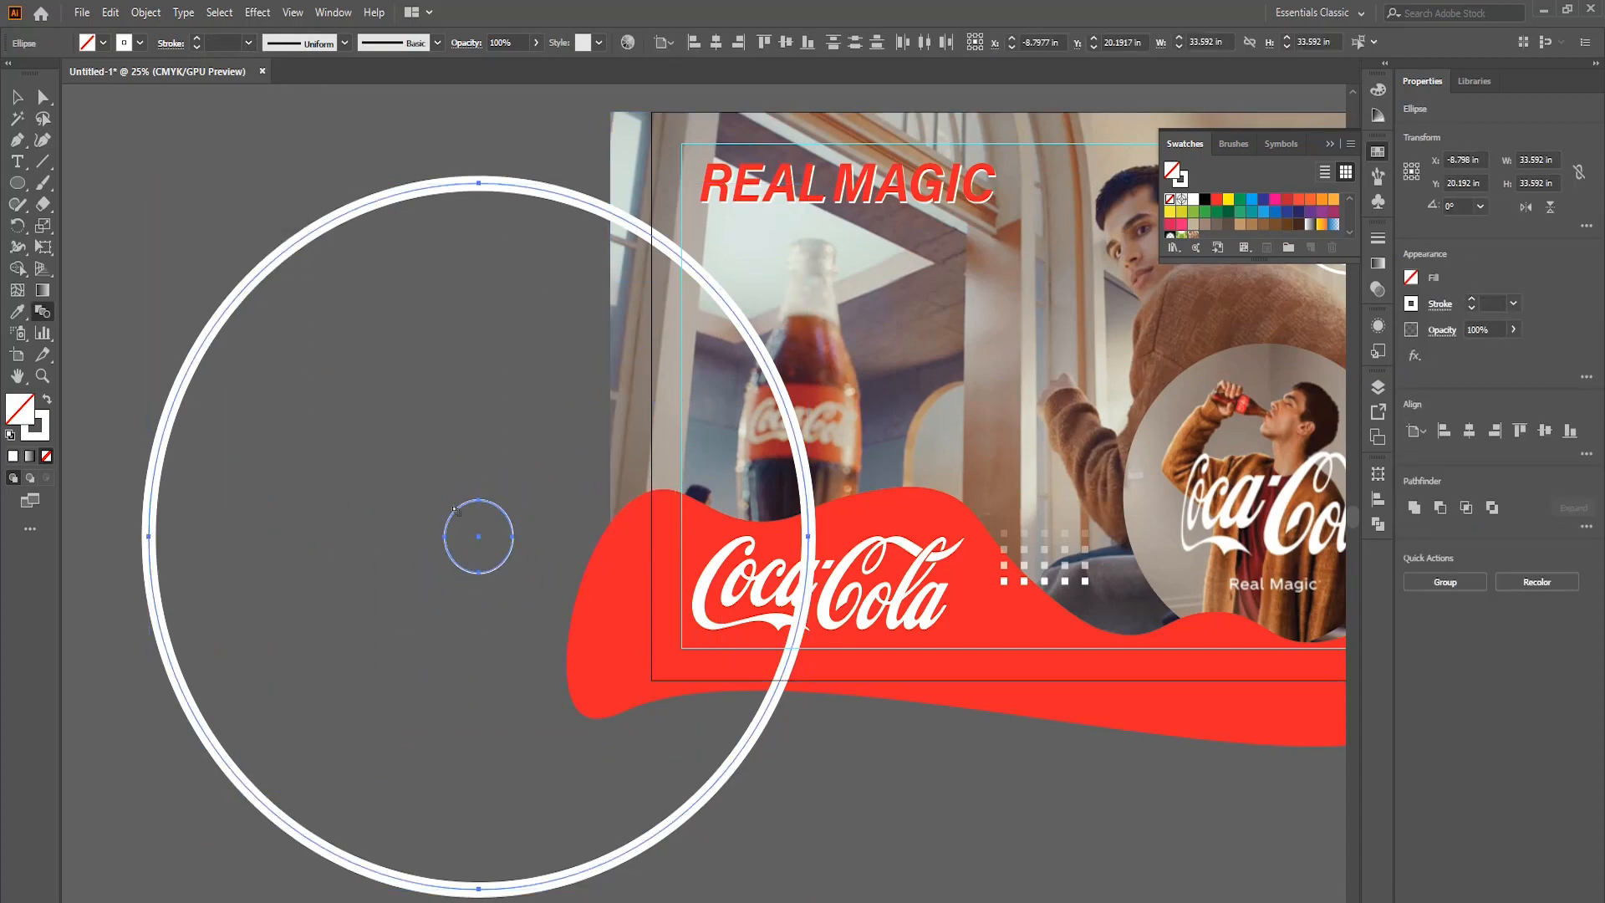
pyautogui.click(454, 512)
pyautogui.doubleClick(42, 312)
pyautogui.click(788, 430)
pyautogui.click(789, 469)
pyautogui.click(687, 513)
pyautogui.scroll(-10, 890, 427)
pyautogui.press('Return')
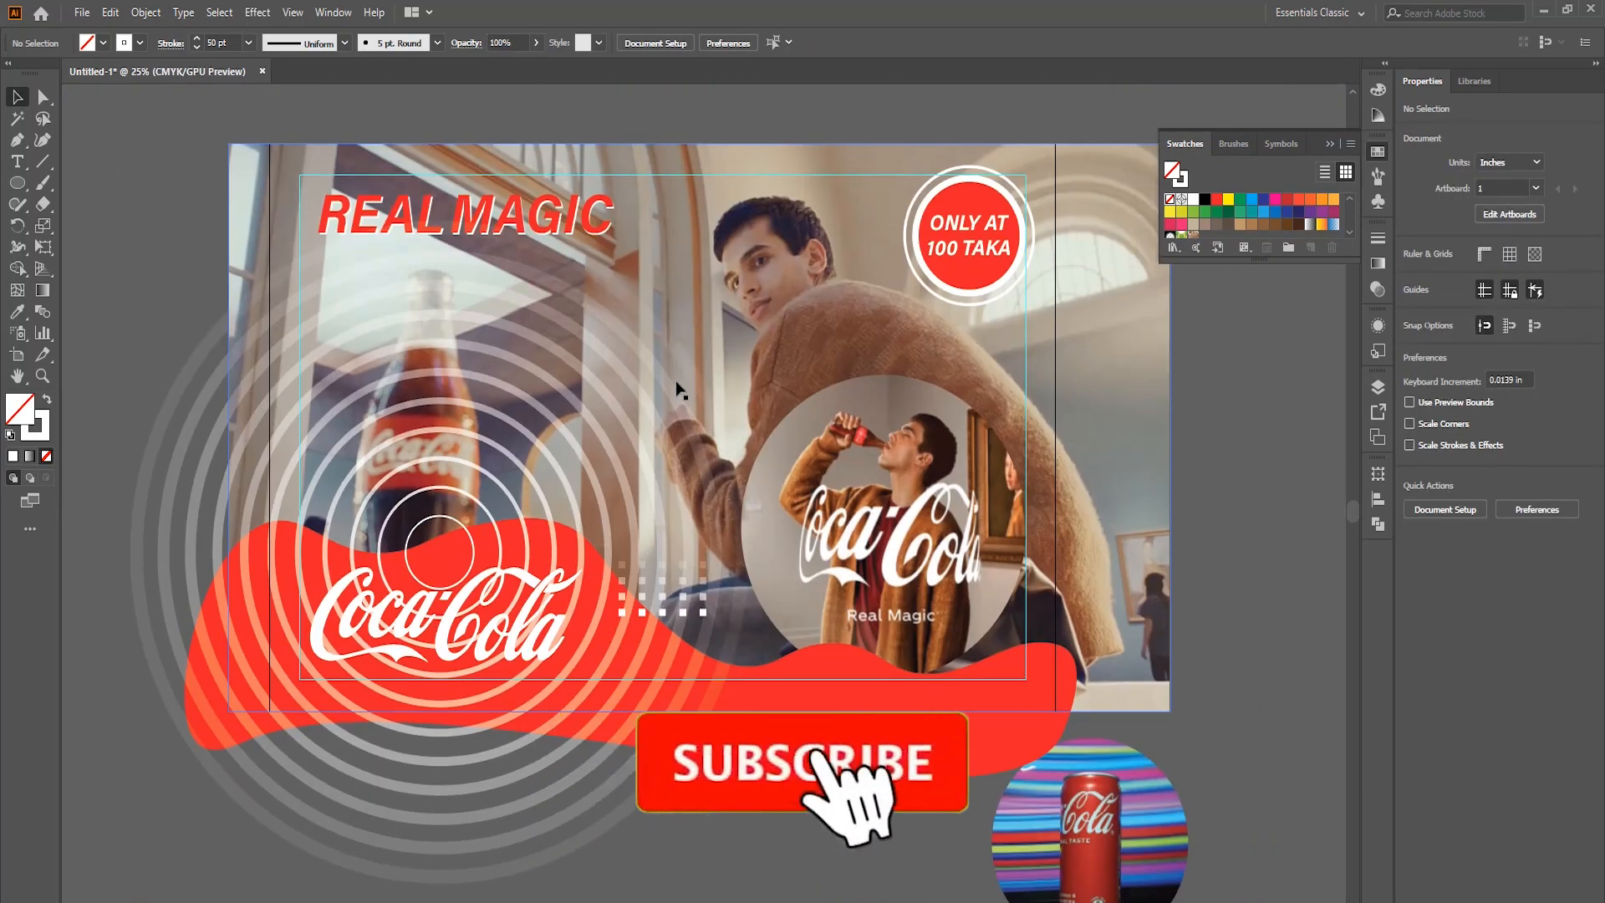
# Move the blended rings behind the circular picture and set their blending mode to Soft Light.
pyautogui.moveTo(681, 394); pyautogui.dragTo(1026, 325)
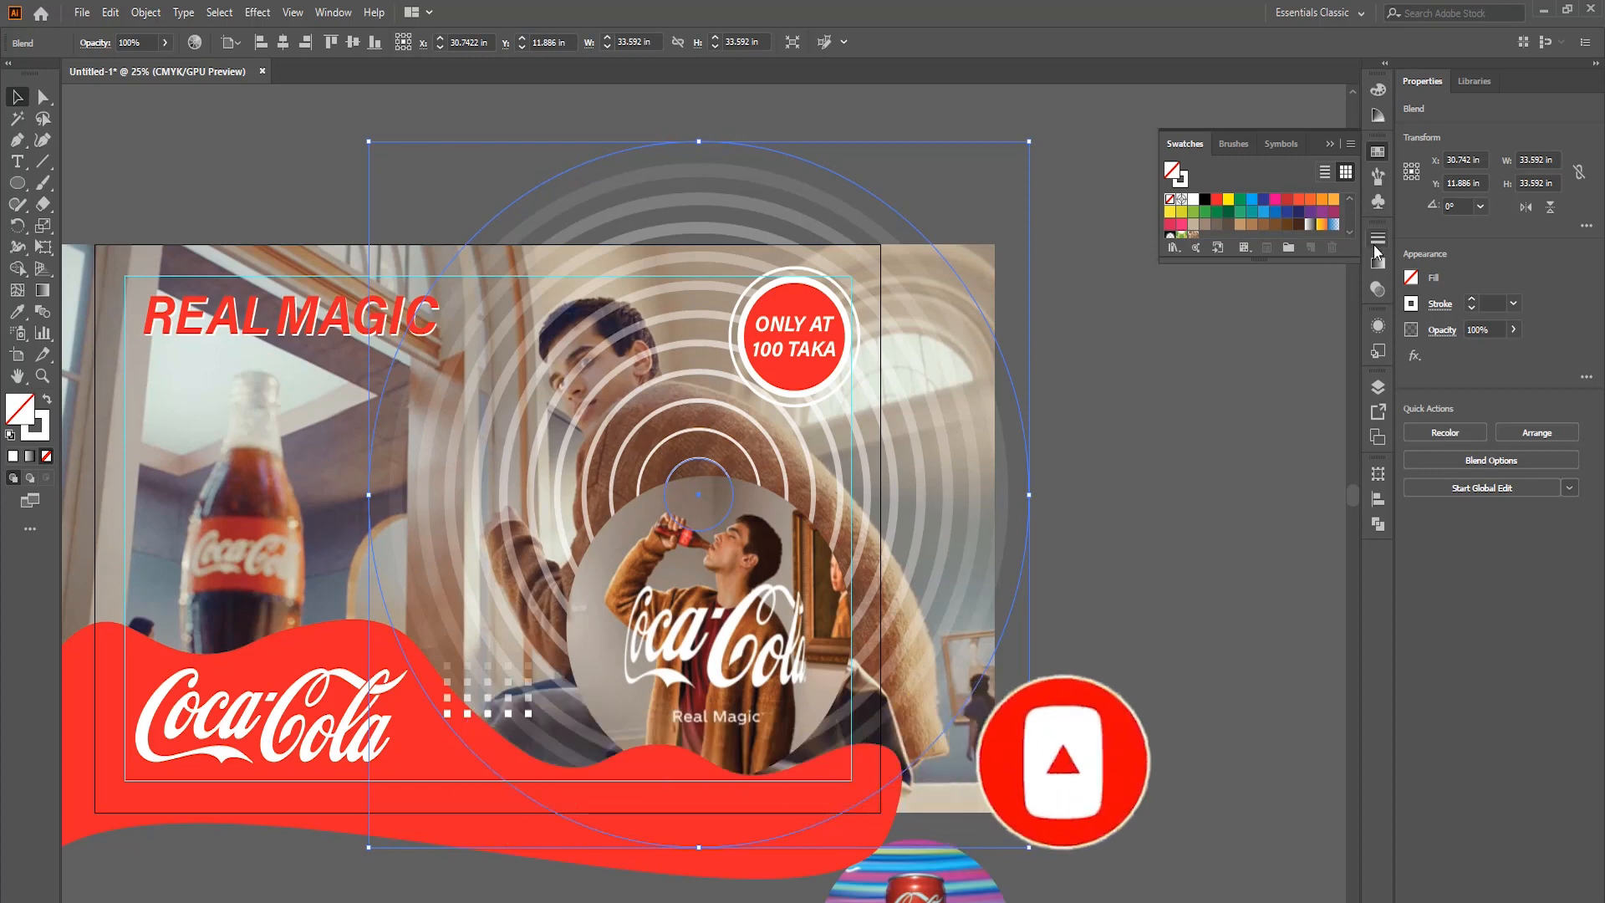
pyautogui.click(1377, 290)
pyautogui.click(1217, 258)
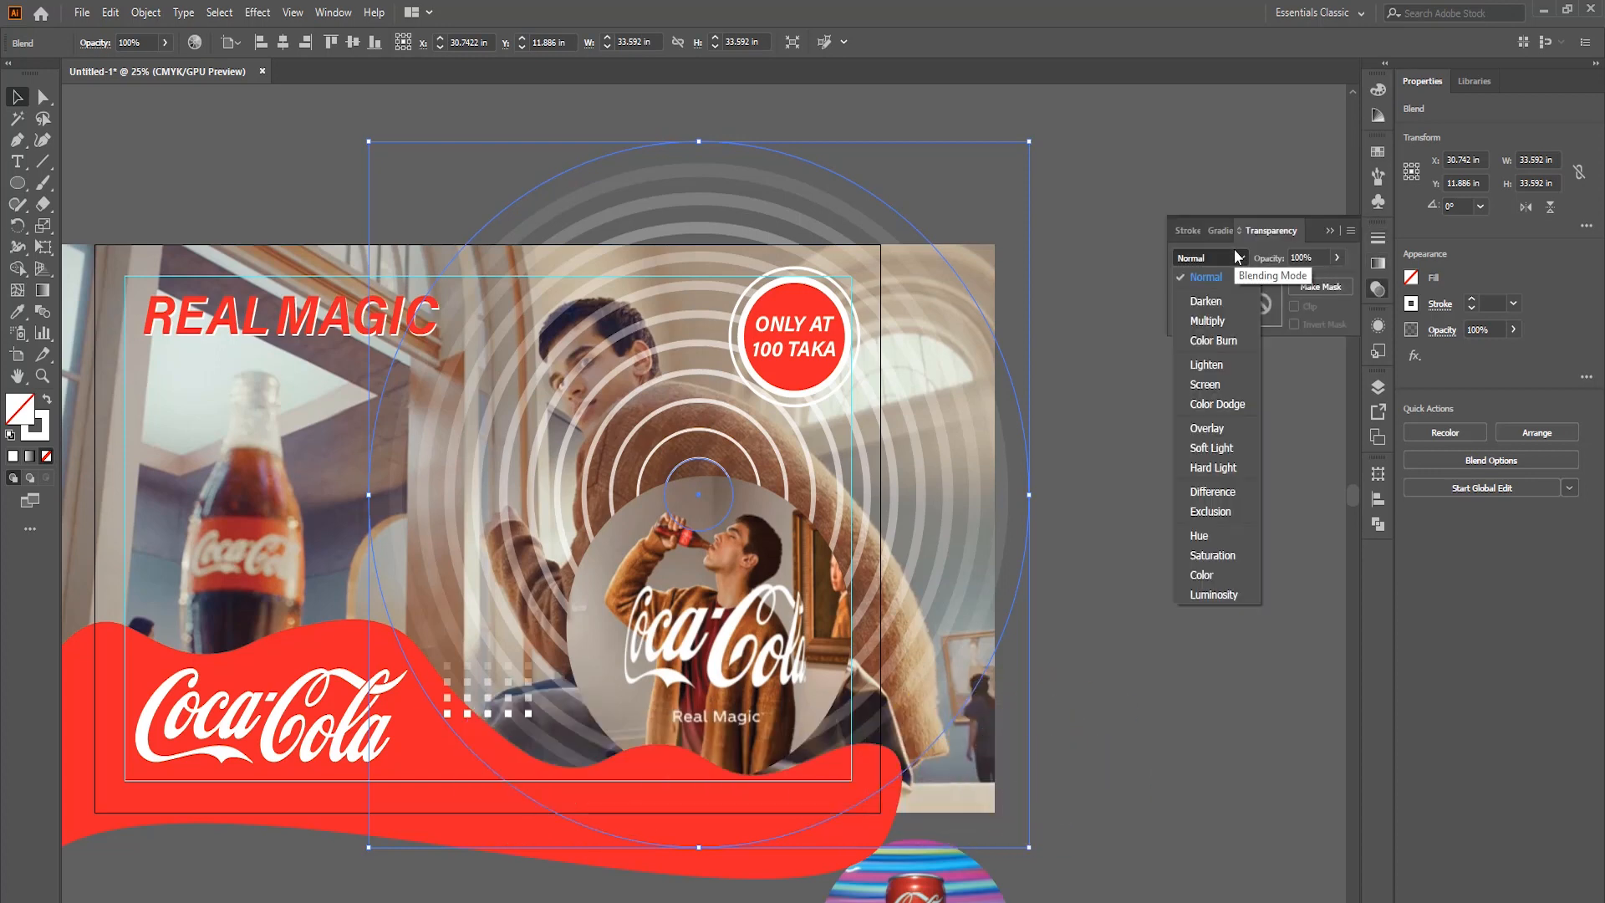
pyautogui.click(1217, 318)
pyautogui.click(1224, 261)
pyautogui.click(1218, 361)
pyautogui.click(1218, 260)
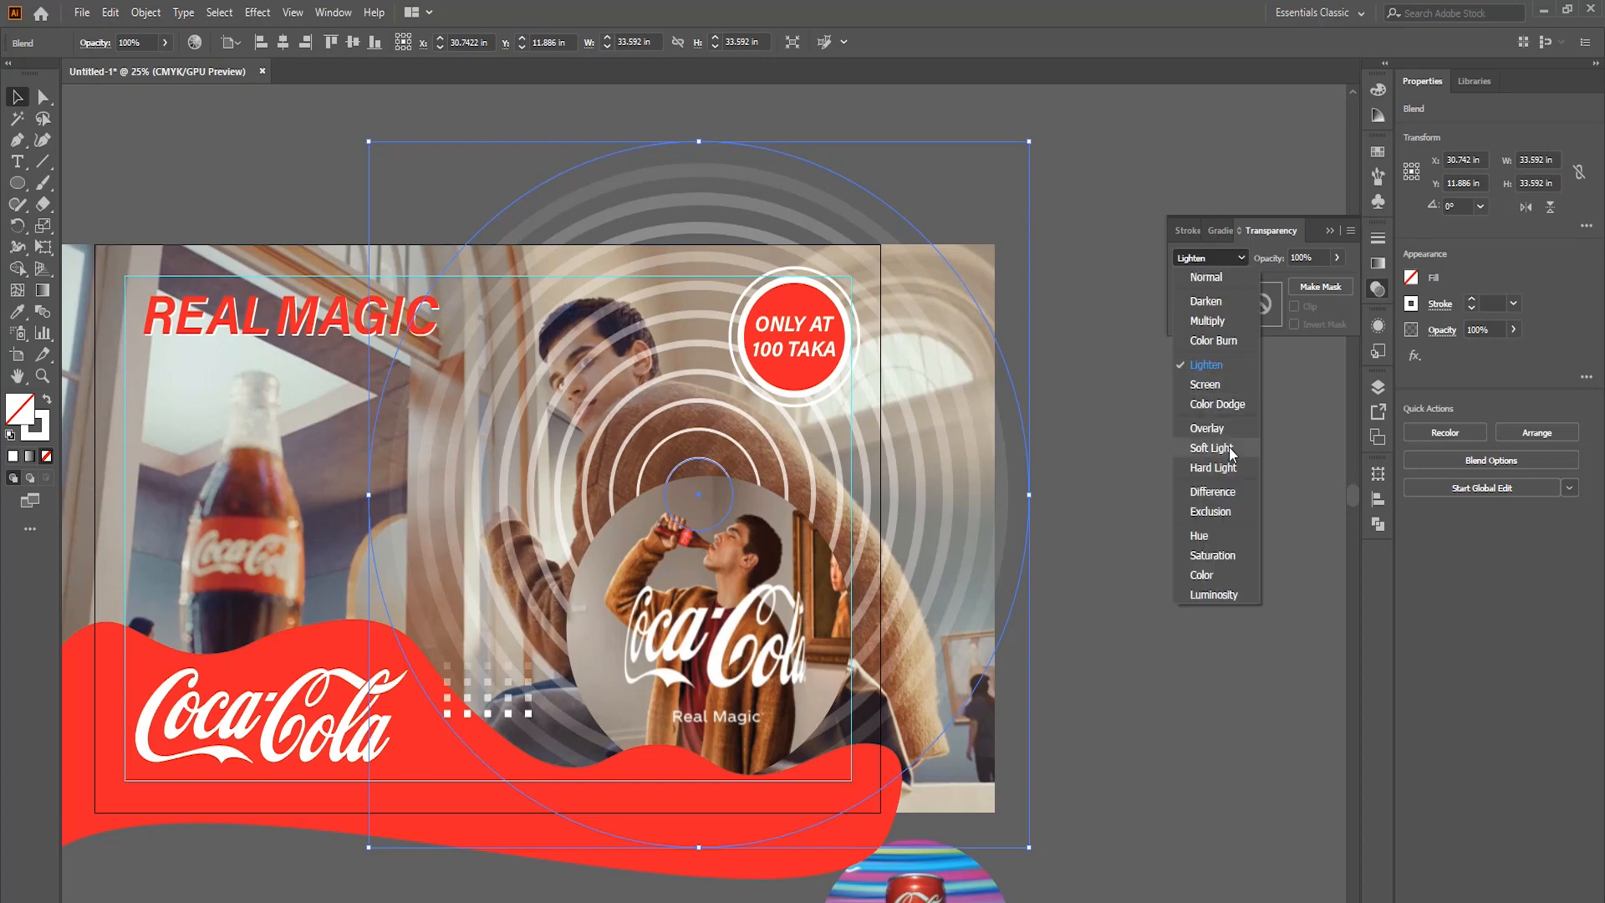
pyautogui.click(1231, 447)
pyautogui.click(1087, 393)
# Shift the blended rings down and slightly right so they surround the circular picture concentrically.
pyautogui.scroll(3, 766, 308)
pyautogui.scroll(-2, 778, 322)
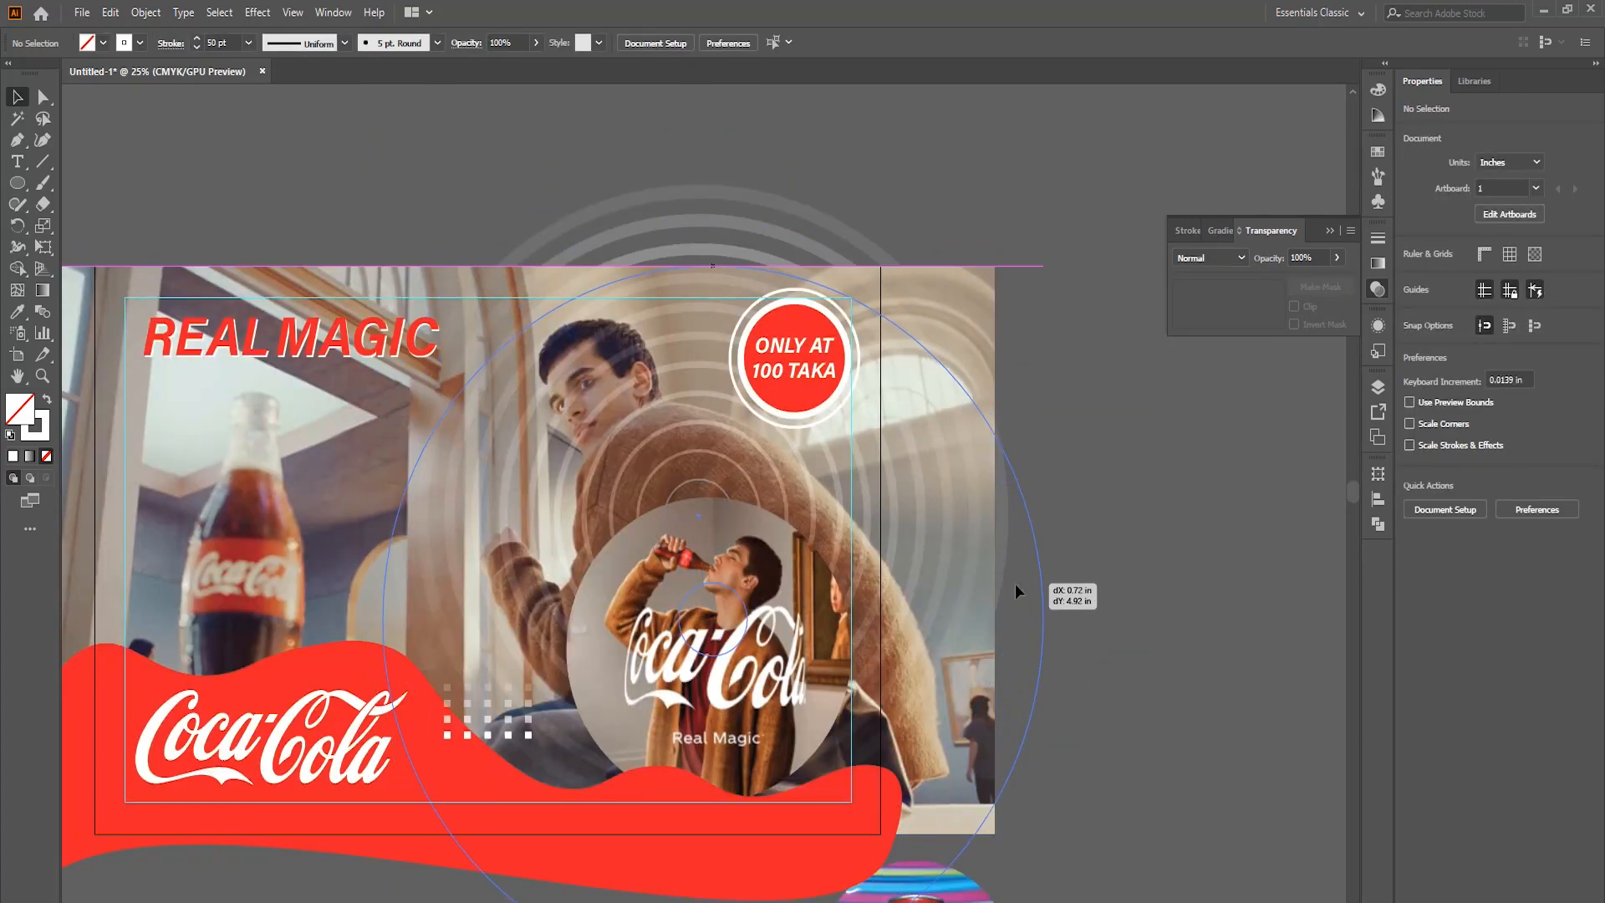
pyautogui.hscroll(2, 1020, 585)
pyautogui.scroll(1, 980, 602)
pyautogui.hscroll(-4, 980, 602)
pyautogui.scroll(2, 334, 694)
pyautogui.scroll(-2, 556, 663)
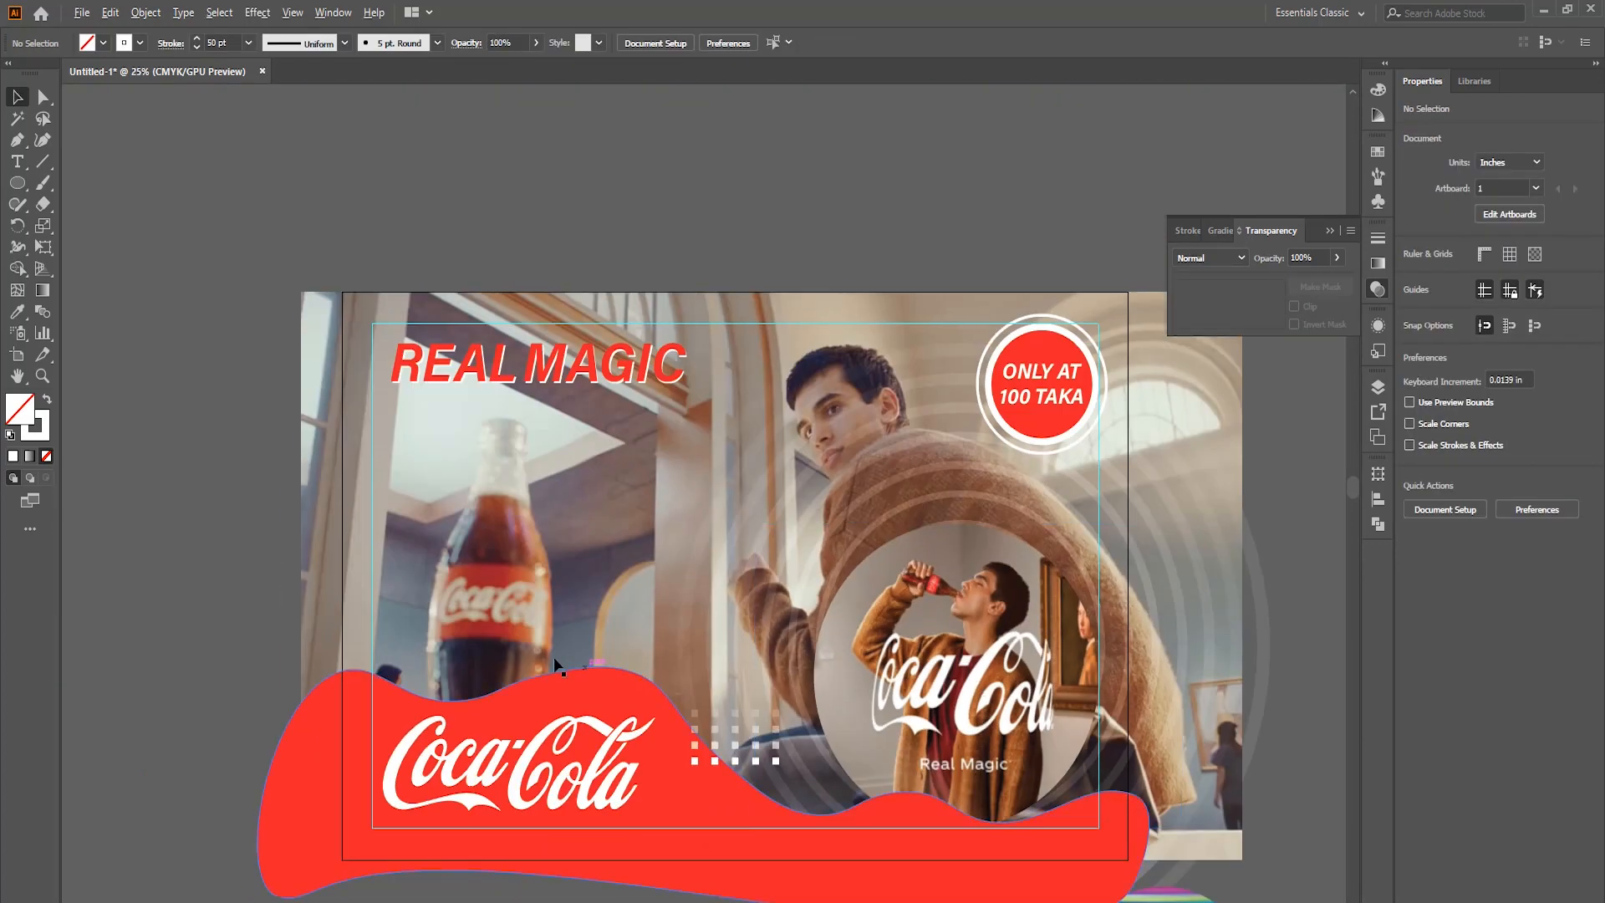
# Duplicate the red wave with a slight vertical offset and fill the rear copy white to form a thin white edge.
pyautogui.scroll(2, 555, 663)
pyautogui.moveTo(906, 775); pyautogui.dragTo(905, 781)
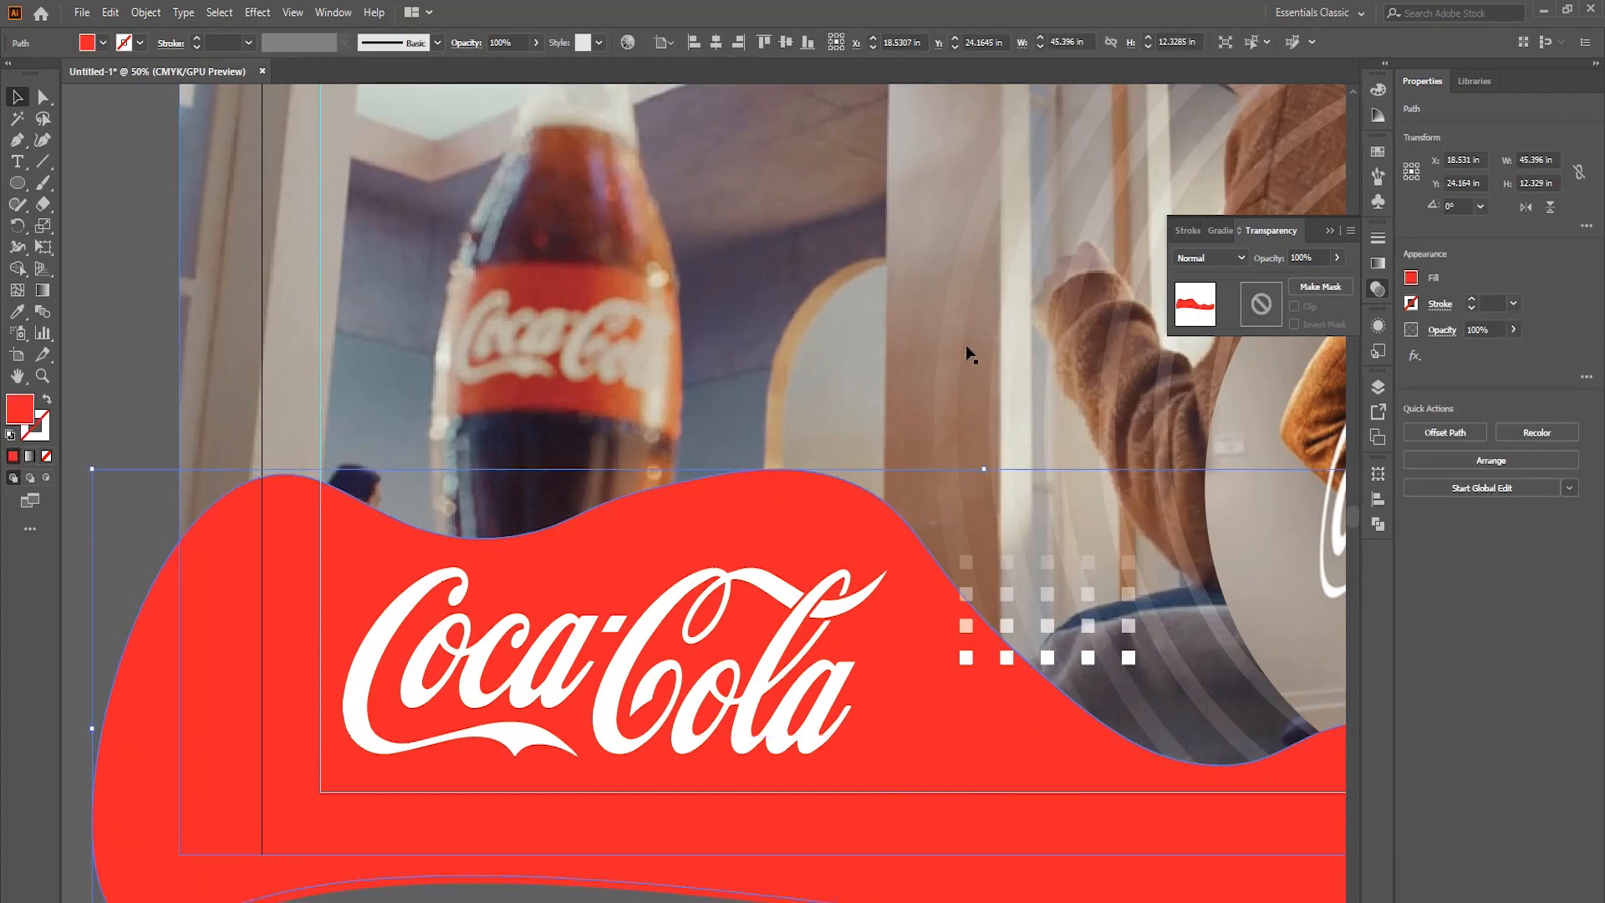
pyautogui.click(1378, 151)
pyautogui.click(1193, 199)
pyautogui.click(159, 283)
pyautogui.scroll(-3, 376, 493)
pyautogui.scroll(2, 610, 685)
pyautogui.hscroll(1, 610, 685)
pyautogui.scroll(2, 656, 591)
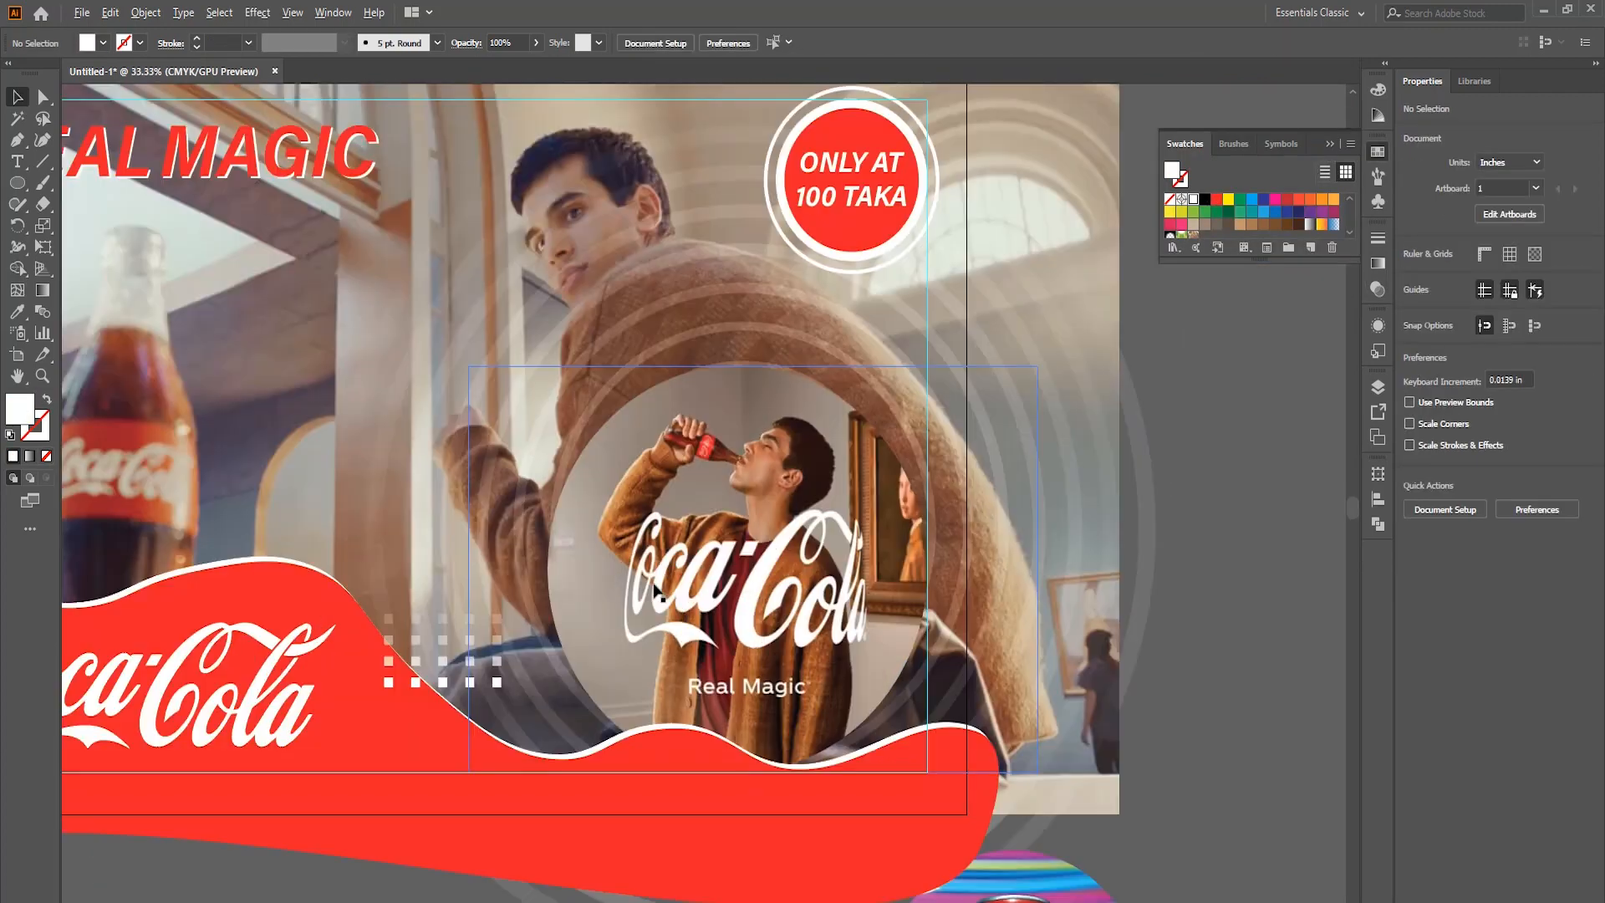
pyautogui.scroll(1, 619, 581)
pyautogui.hscroll(-3, 619, 581)
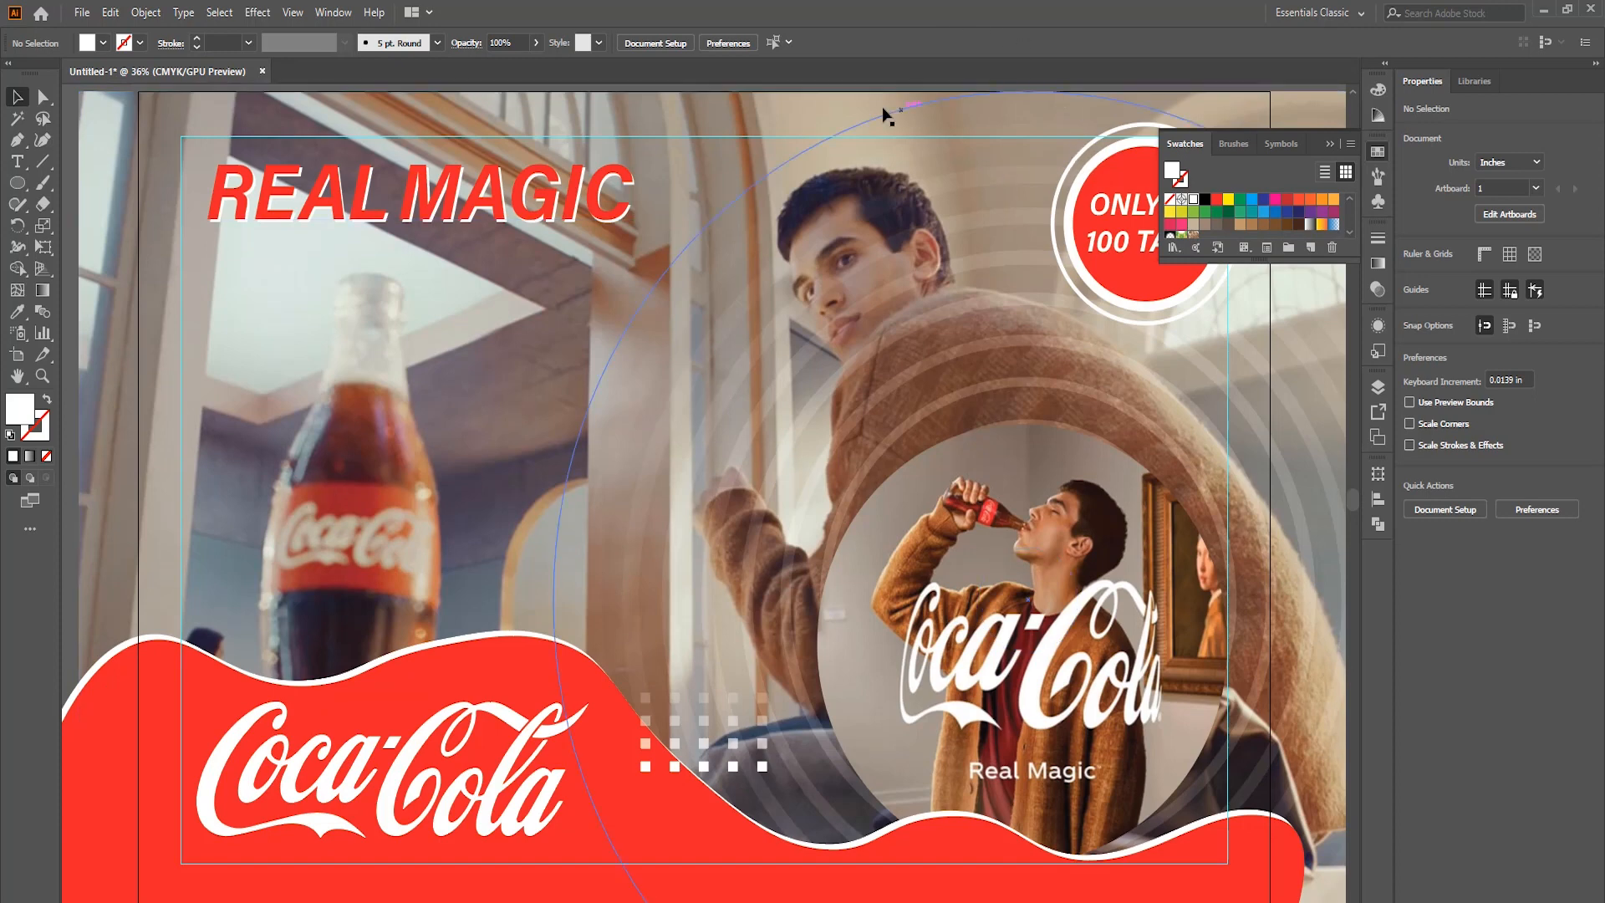
# Start saving the poster as an Adobe Illustrator file and browse through the Course folder for a destination.
pyautogui.click(82, 11)
pyautogui.click(124, 159)
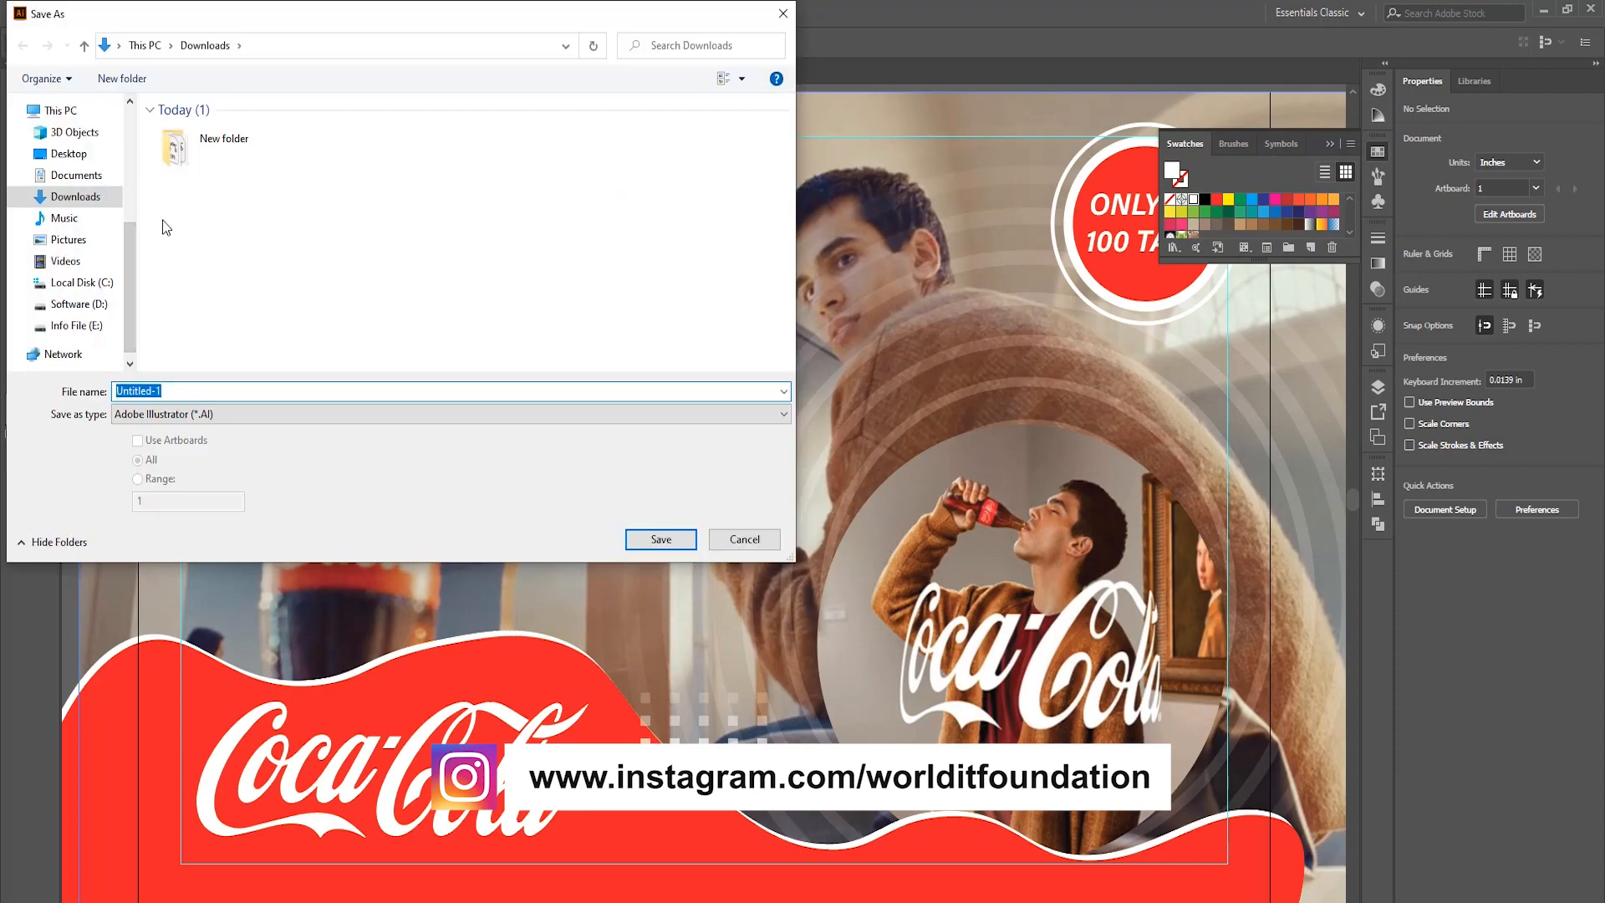
pyautogui.scroll(4, 72, 272)
pyautogui.click(67, 225)
pyautogui.scroll(-18, 399, 199)
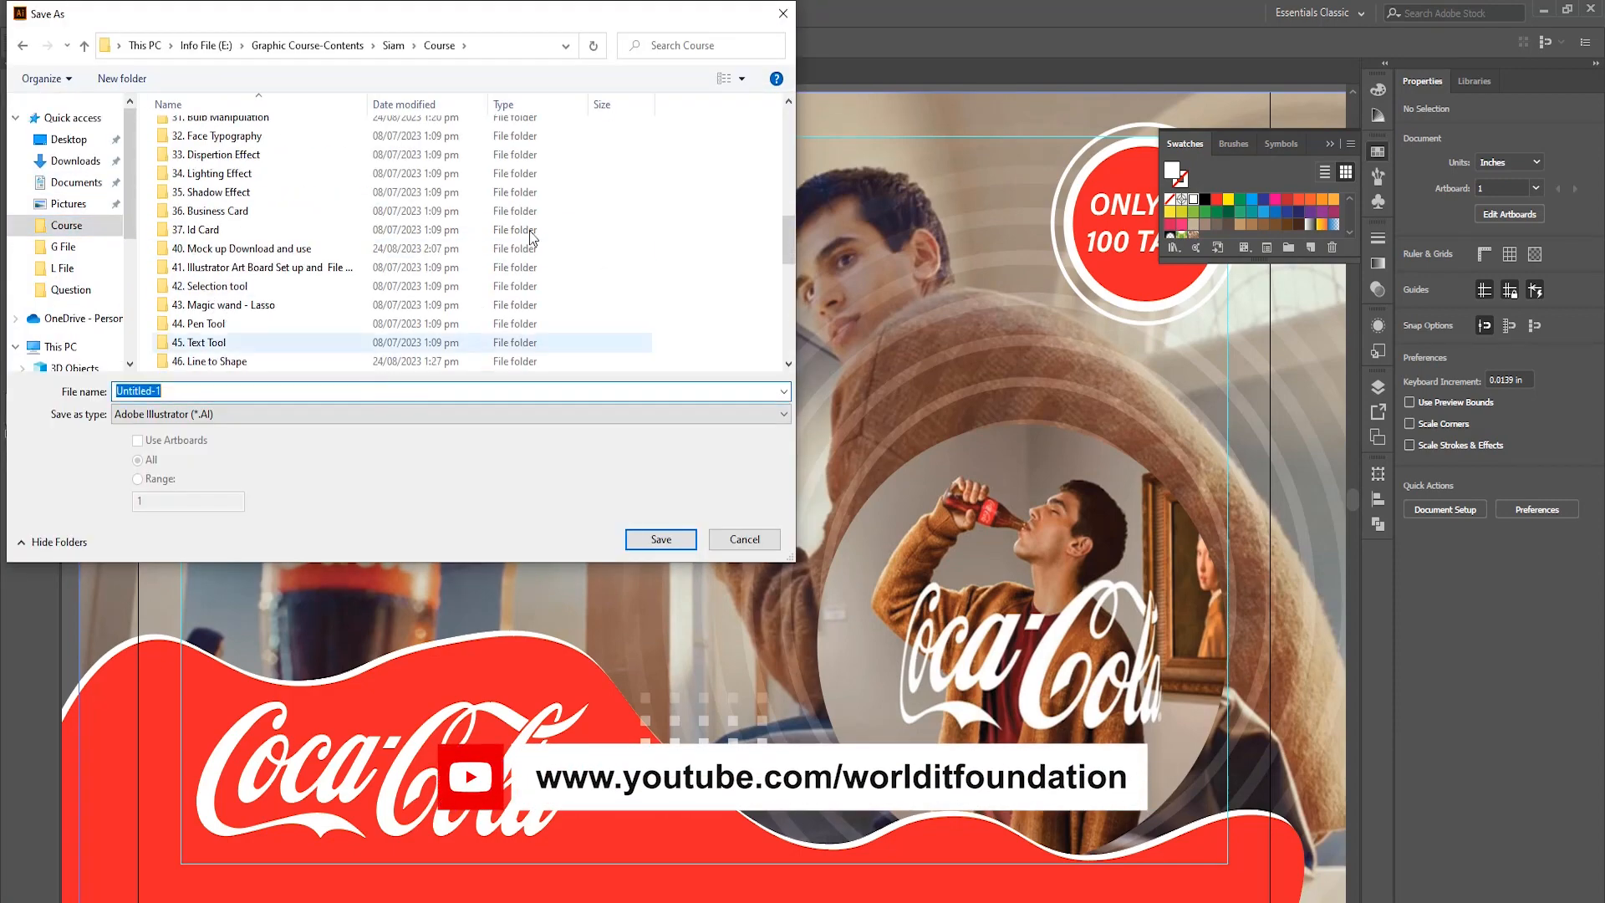